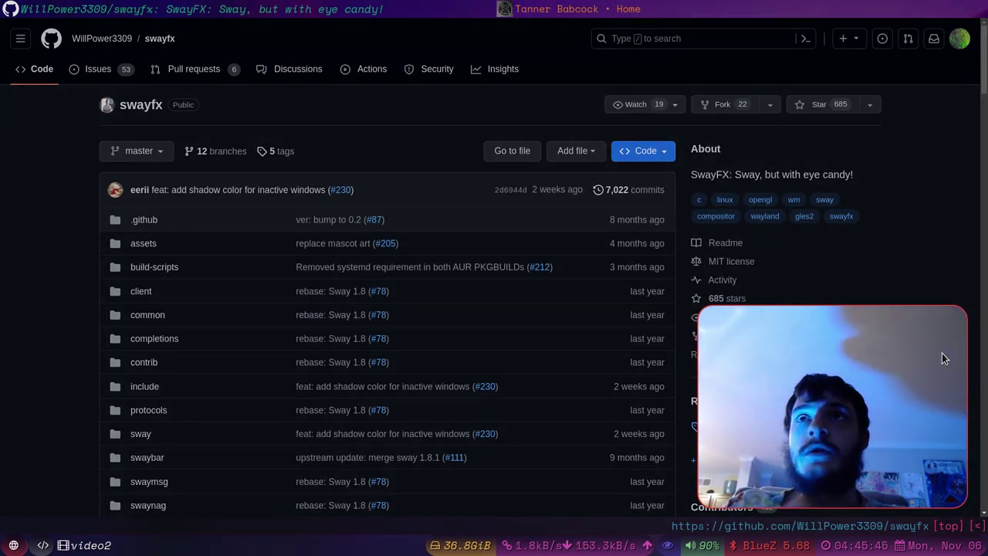
- Switch to the tannerbabcock.com tab and zoom the page to 110%
{"action": "scroll", "coordinate": [942, 260], "scroll_direction": "down", "scroll_amount": 1}
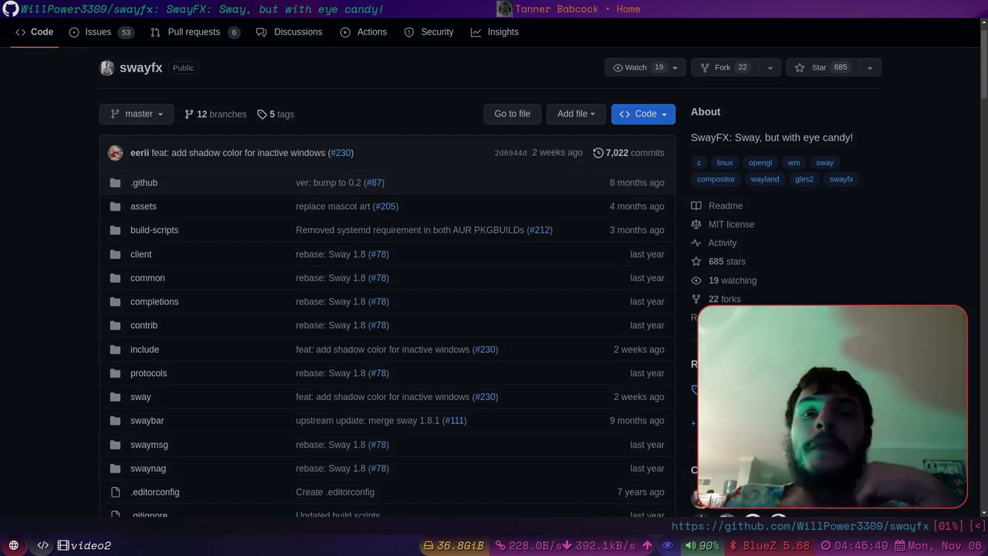
{"action": "scroll", "coordinate": [931, 252], "scroll_direction": "up", "scroll_amount": 1}
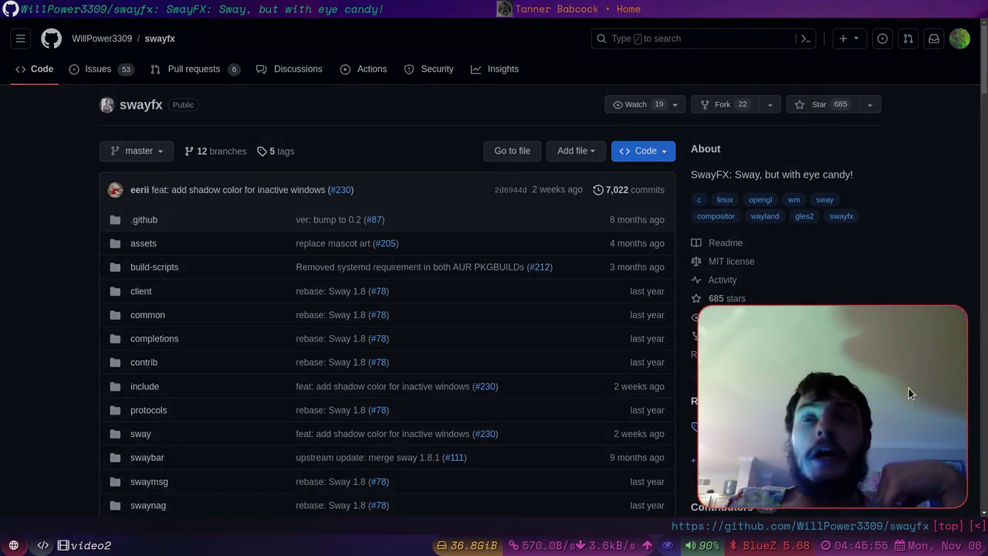
{"action": "left_click", "coordinate": [701, 6]}
{"action": "scroll", "coordinate": [520, 226], "scroll_direction": "down", "scroll_amount": 2}
{"action": "scroll", "coordinate": [520, 234], "scroll_direction": "up", "scroll_amount": 2}
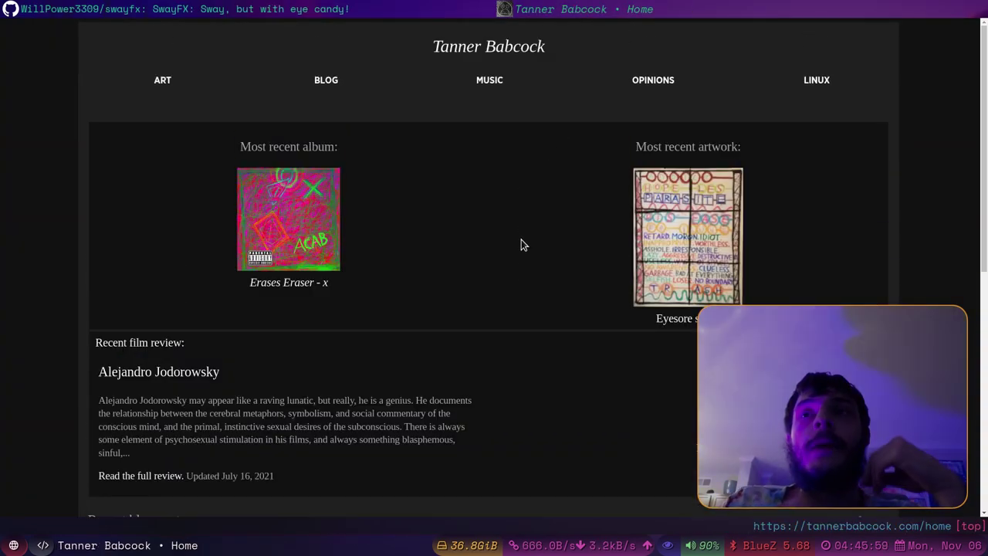
{"action": "key", "text": "ctrl+plus"}
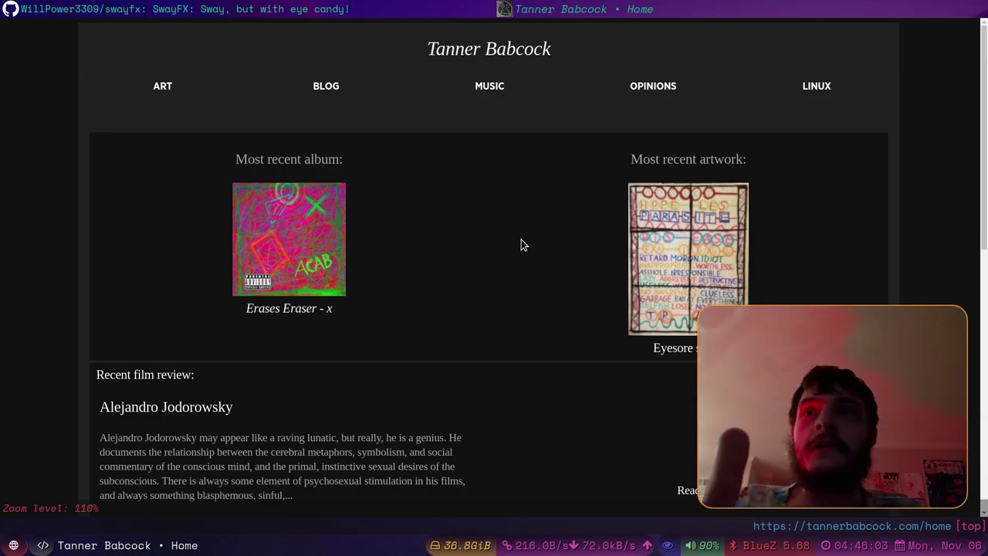
- Visit the site's Linux, Music and Art pages, then return to its home page
{"action": "left_click", "coordinate": [824, 87]}
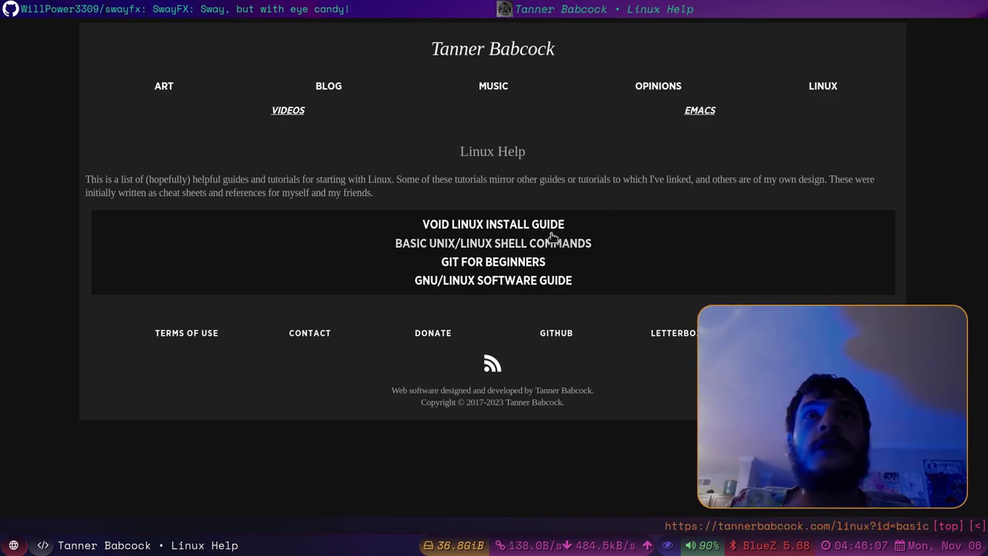
{"action": "left_click", "coordinate": [508, 86]}
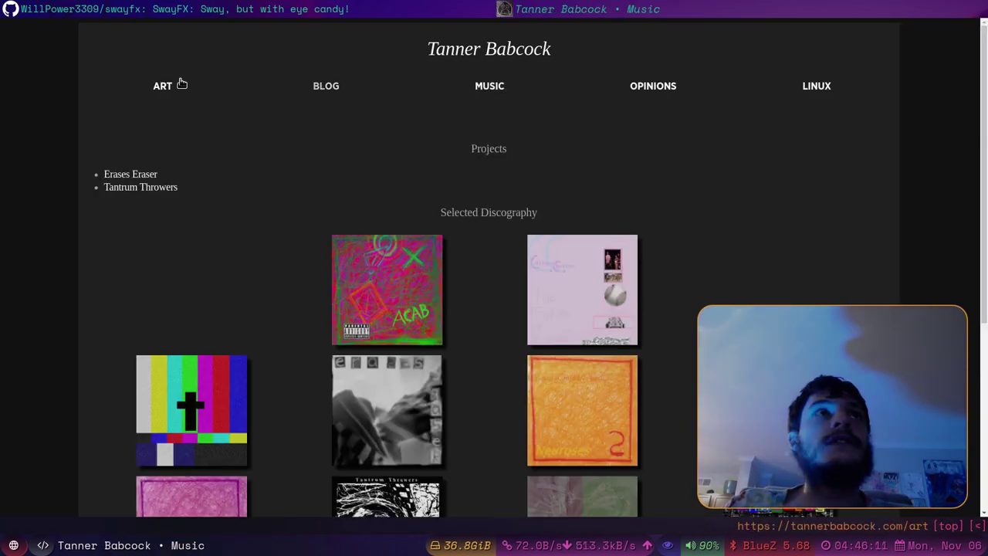
{"action": "left_click", "coordinate": [181, 85]}
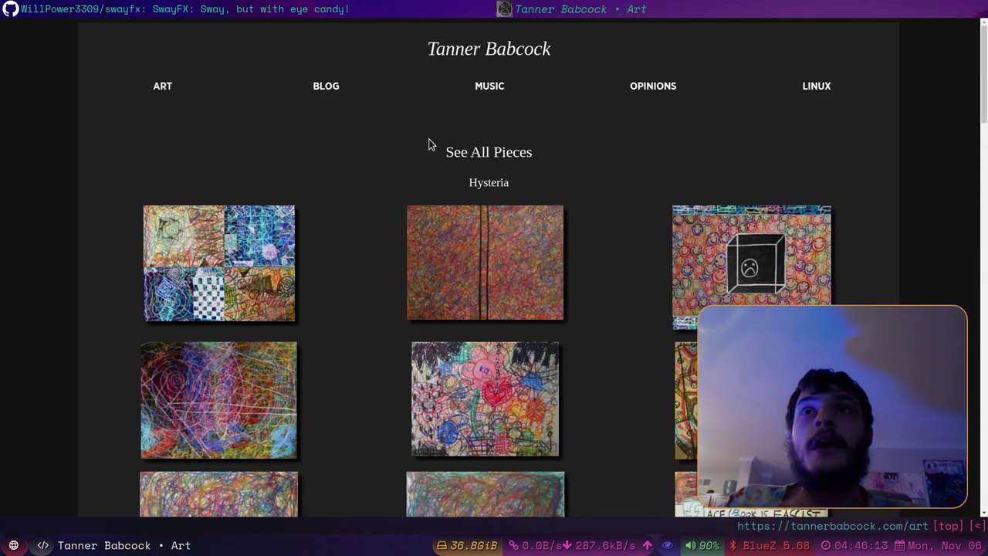
{"action": "scroll", "coordinate": [613, 181], "scroll_direction": "down", "scroll_amount": 1}
{"action": "scroll", "coordinate": [619, 192], "scroll_direction": "up", "scroll_amount": 2}
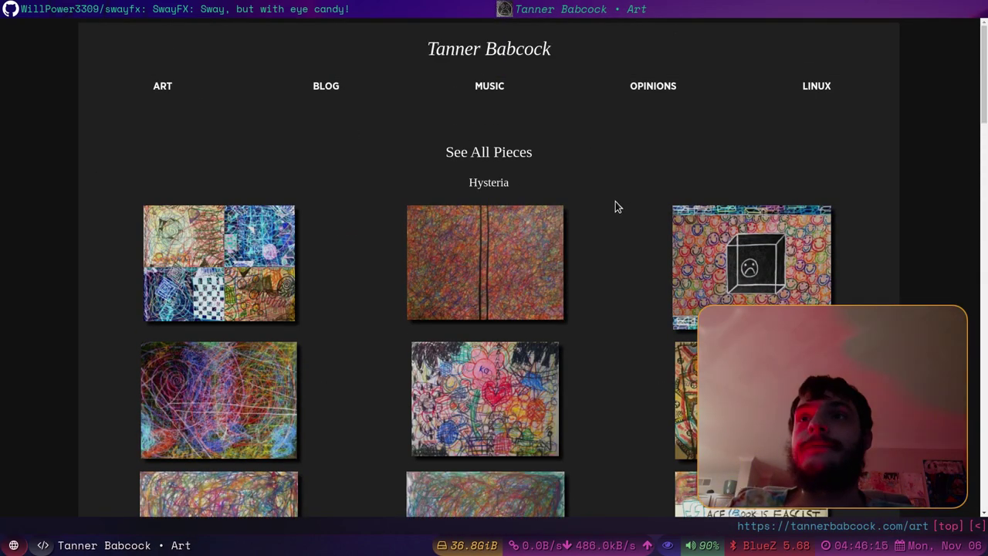
{"action": "left_click", "coordinate": [503, 65]}
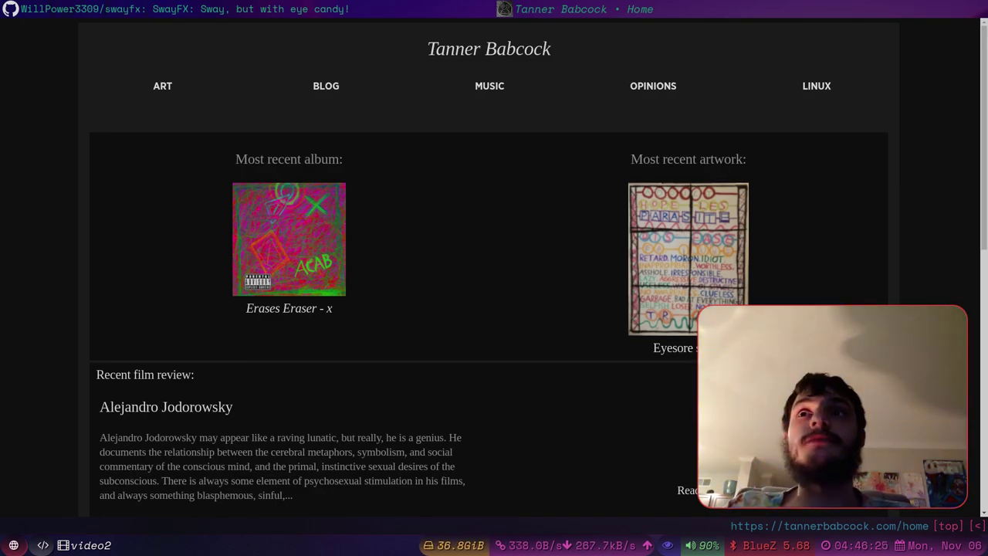
- Bring up the swayfx GitHub tab and scroll into the README's features like blur, shadows and saturation
{"action": "key", "text": "shift+k"}
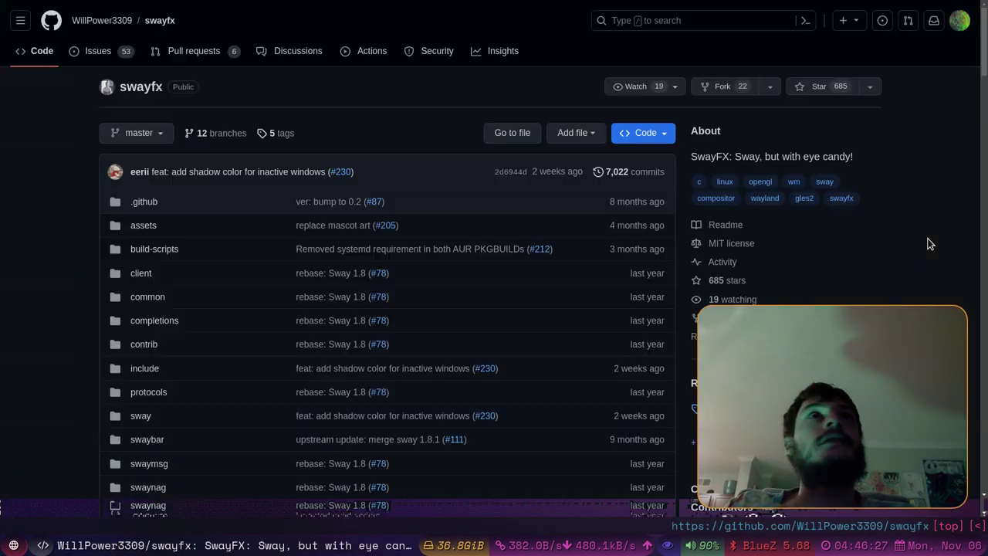
{"action": "scroll", "coordinate": [560, 247], "scroll_direction": "down", "scroll_amount": 3}
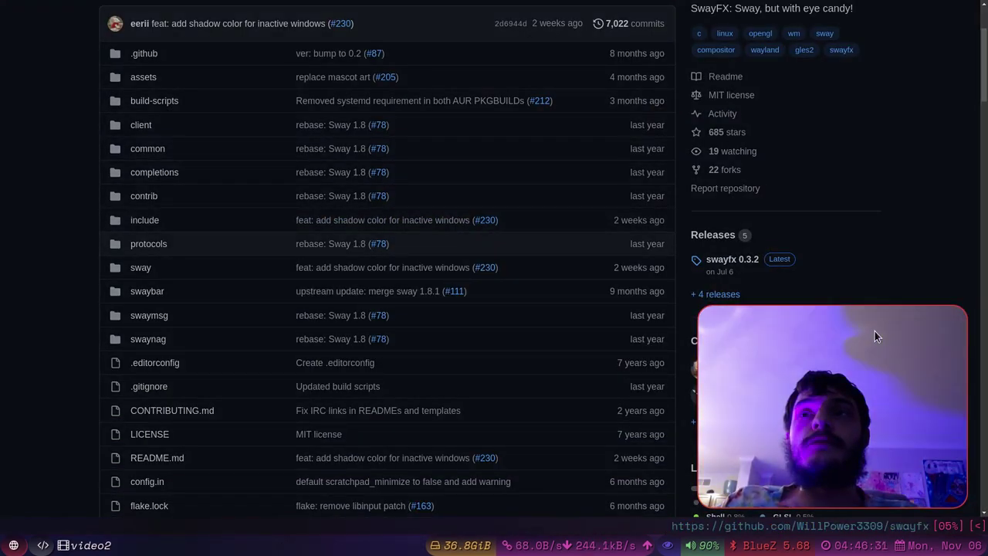
{"action": "scroll", "coordinate": [912, 164], "scroll_direction": "down", "scroll_amount": 10}
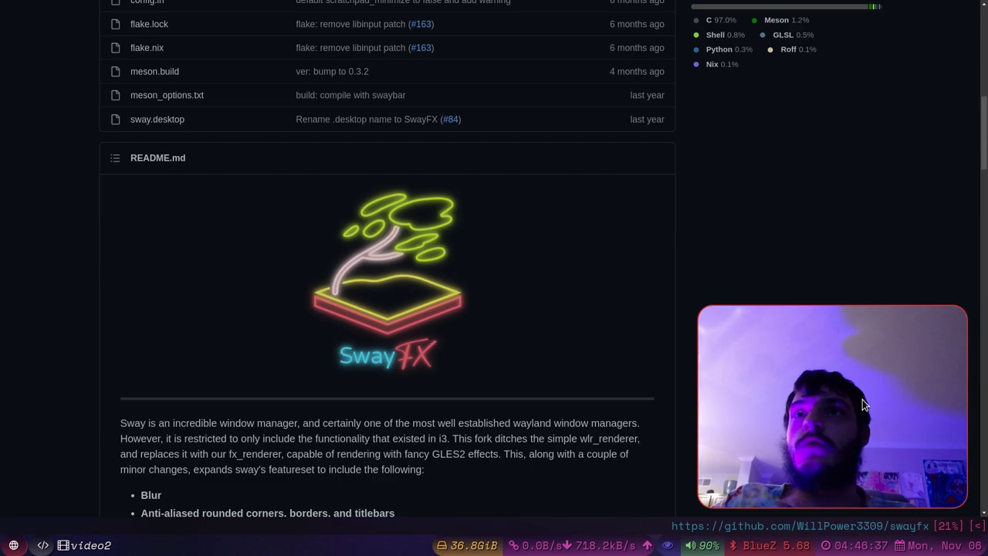
{"action": "left_click_drag", "start_coordinate": [874, 414], "coordinate": [891, 447]}
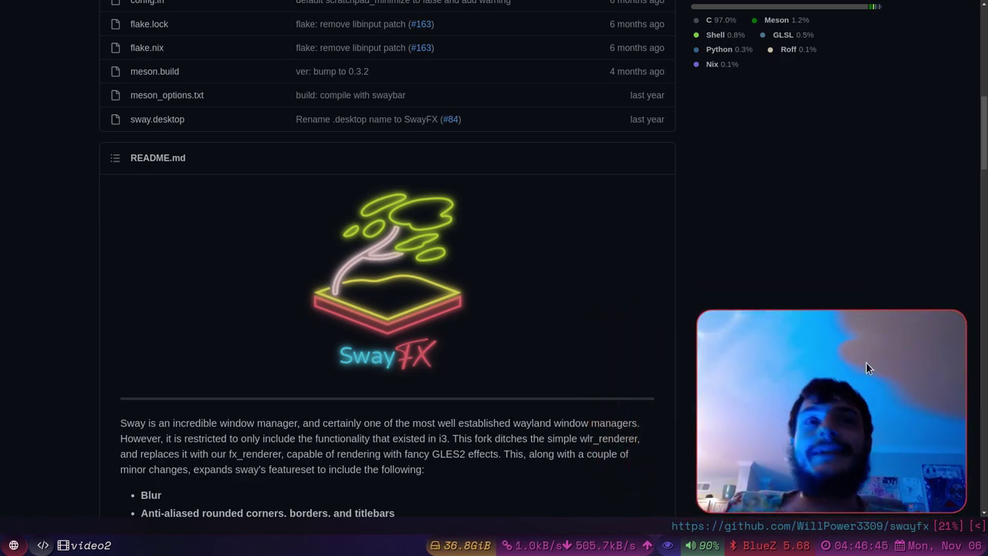
{"action": "scroll", "coordinate": [478, 279], "scroll_direction": "down", "scroll_amount": 5}
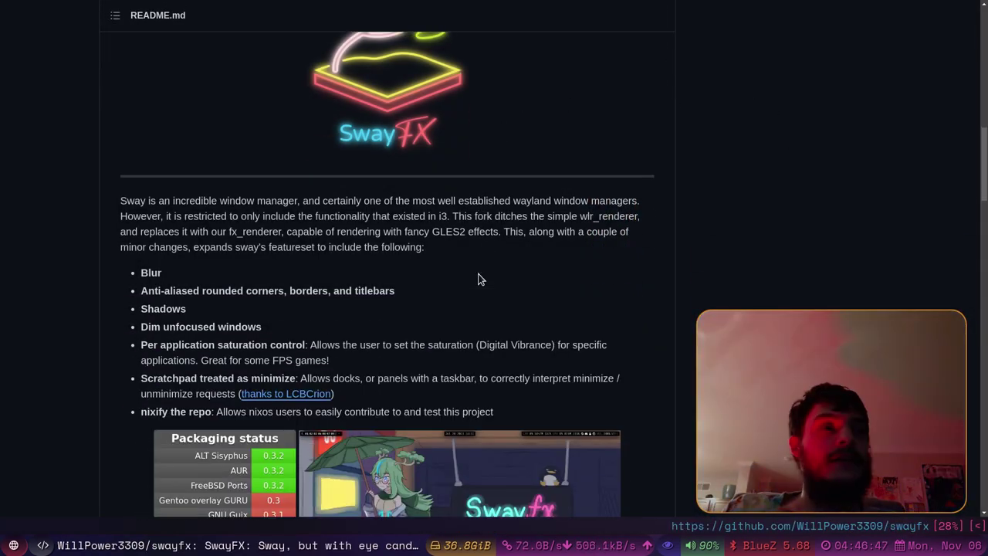
- Open a new terminal on empty workspace 3, make it floating and enlarge it
{"action": "key", "text": "super+2"}
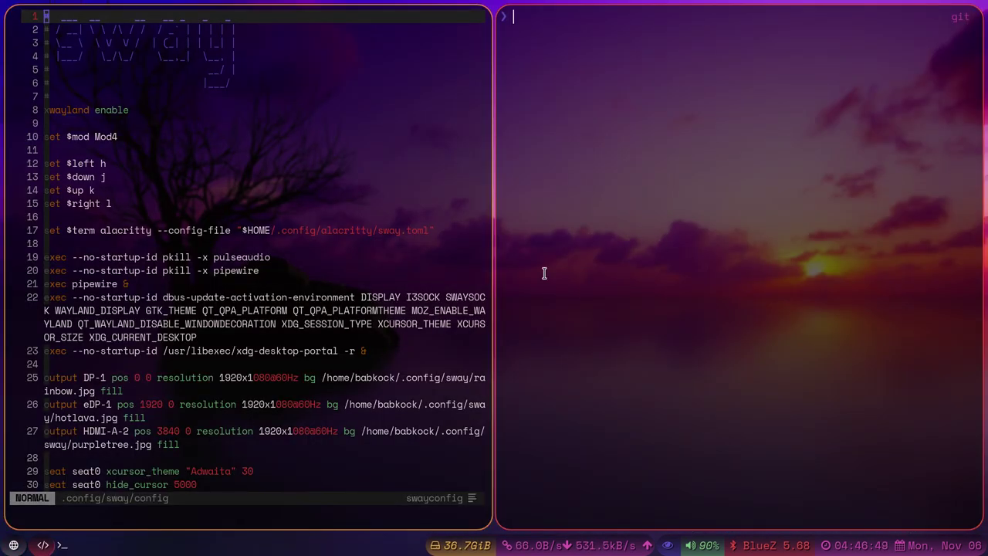
{"action": "key", "text": "super+3"}
{"action": "key", "text": "super+Return"}
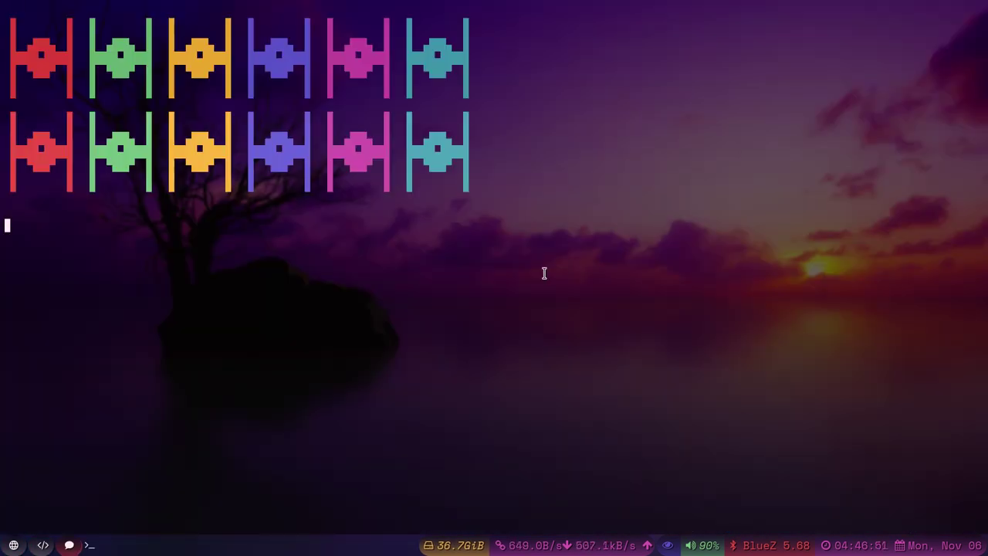
{"action": "key", "text": "super+space"}
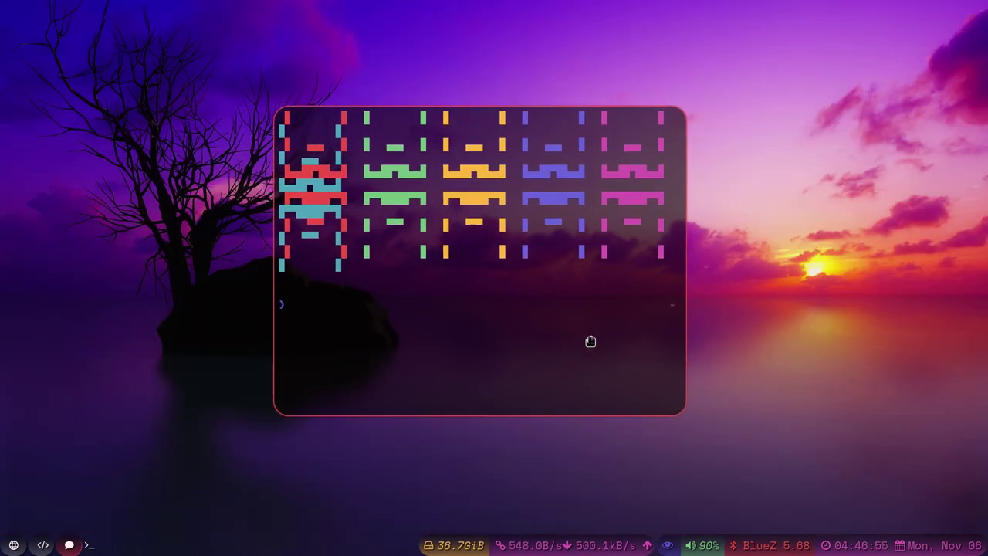
{"action": "key", "text": "super+Right"}
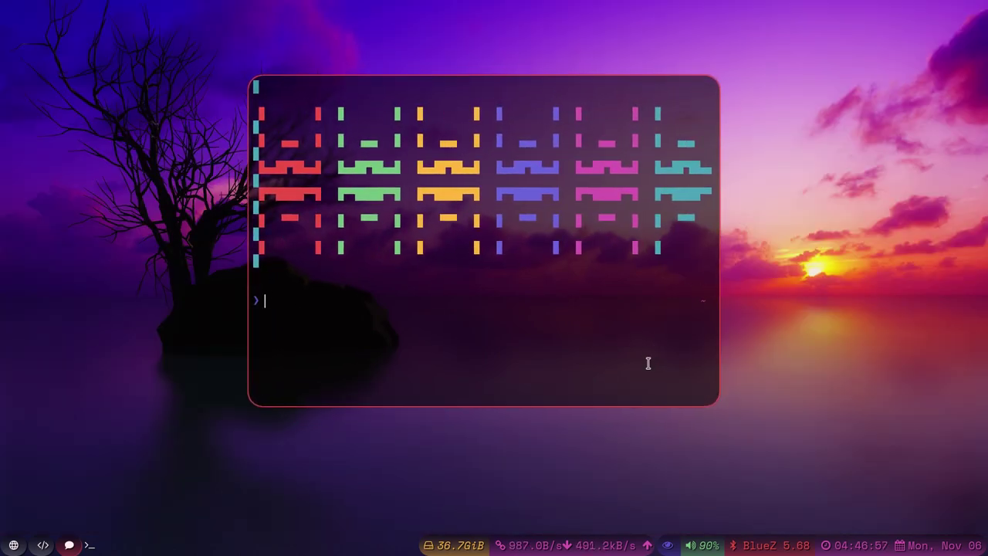
- Move the floating translucent terminal toward the top-left corner, nudging it slightly higher
{"action": "key", "text": "super+1"}
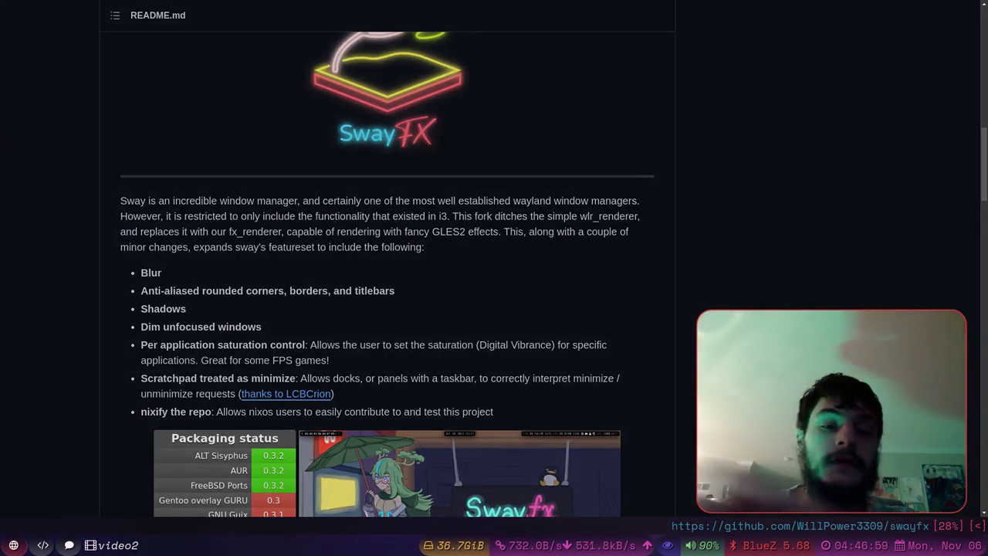
{"action": "key", "text": "super+2"}
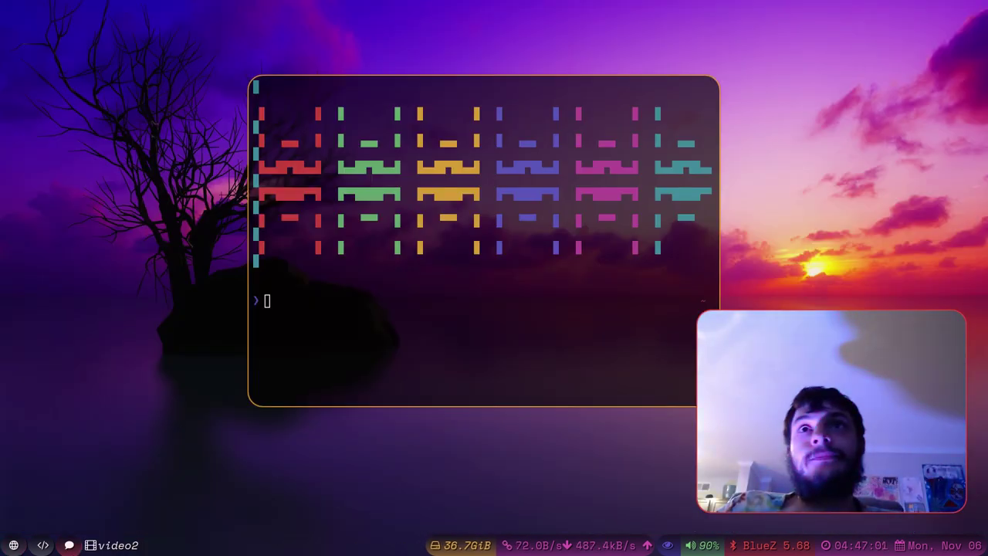
{"action": "left_click_drag", "start_coordinate": [580, 308], "coordinate": [535, 286]}
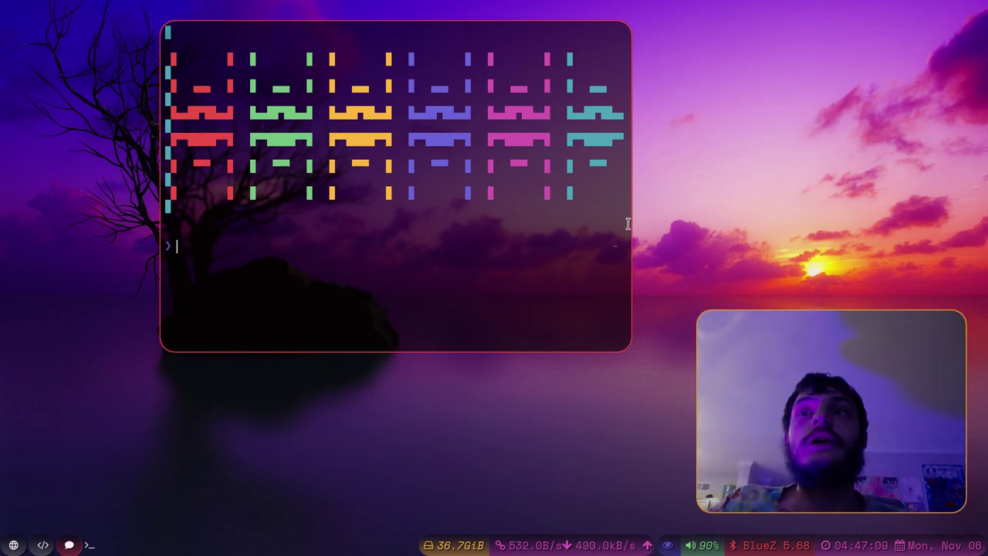
{"action": "left_click_drag", "start_coordinate": [638, 267], "coordinate": [624, 281]}
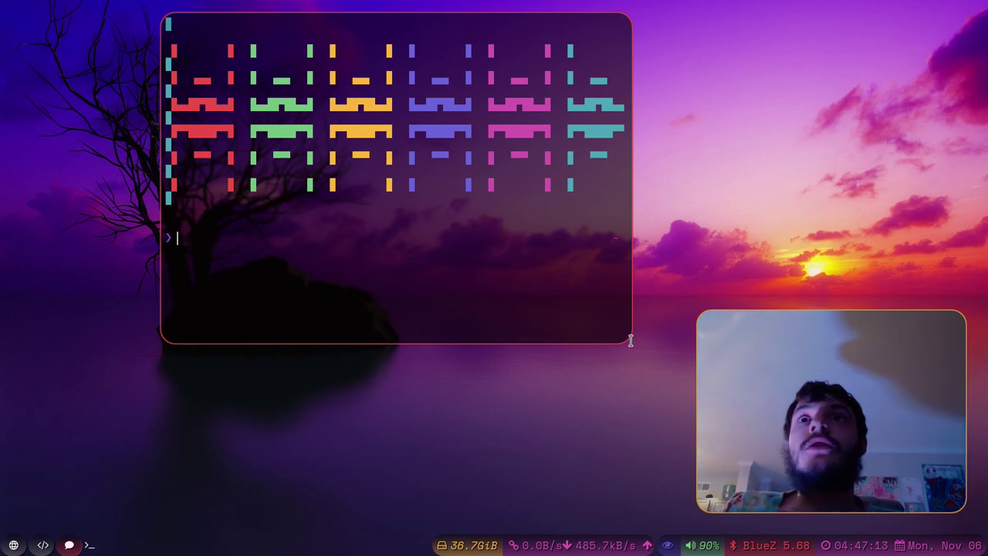
{"action": "mouse_move", "coordinate": [710, 314]}
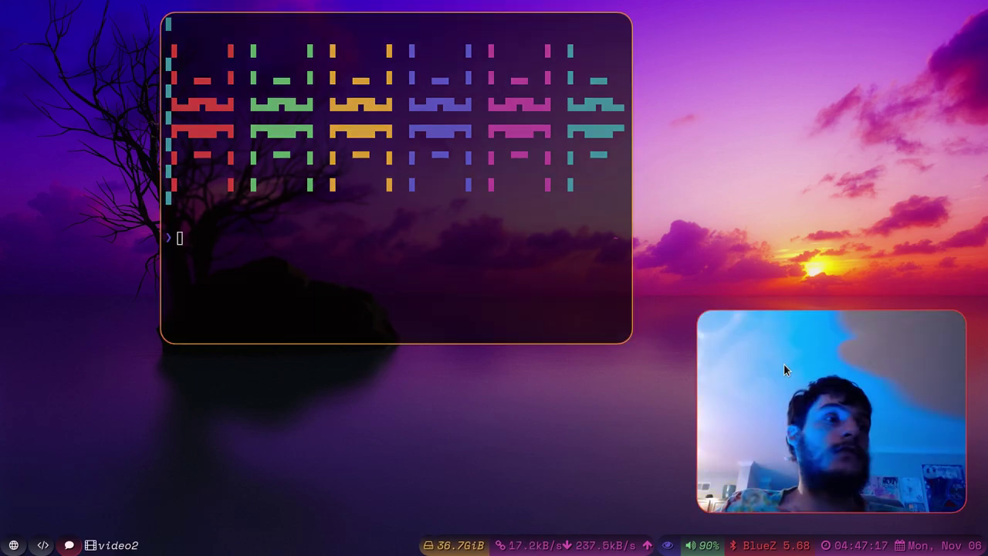
- Scroll the SwayFX README to New Configuration Options covering blur, corner radius and shadows
{"action": "key", "text": "super+1"}
{"action": "scroll", "coordinate": [781, 356], "scroll_direction": "up", "scroll_amount": 3}
{"action": "scroll", "coordinate": [782, 356], "scroll_direction": "down", "scroll_amount": 3}
{"action": "scroll", "coordinate": [780, 355], "scroll_direction": "down", "scroll_amount": 4}
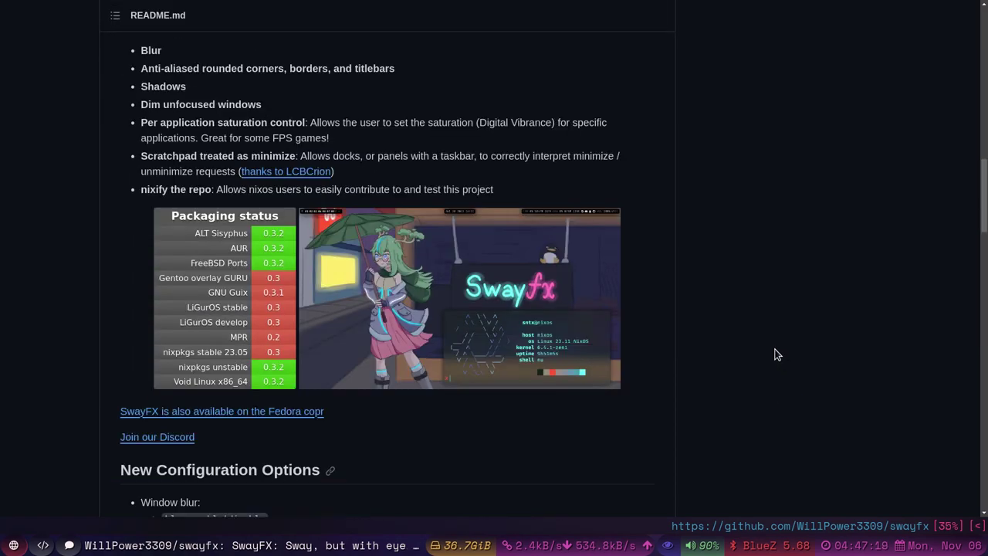
{"action": "scroll", "coordinate": [771, 353], "scroll_direction": "down", "scroll_amount": 3}
{"action": "scroll", "coordinate": [598, 239], "scroll_direction": "down", "scroll_amount": 6}
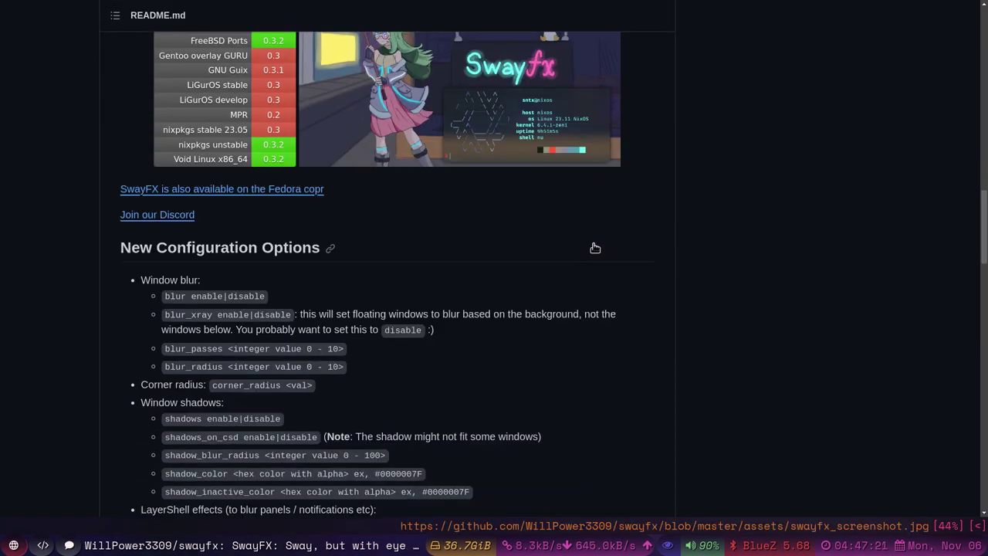
{"action": "left_click", "coordinate": [68, 545]}
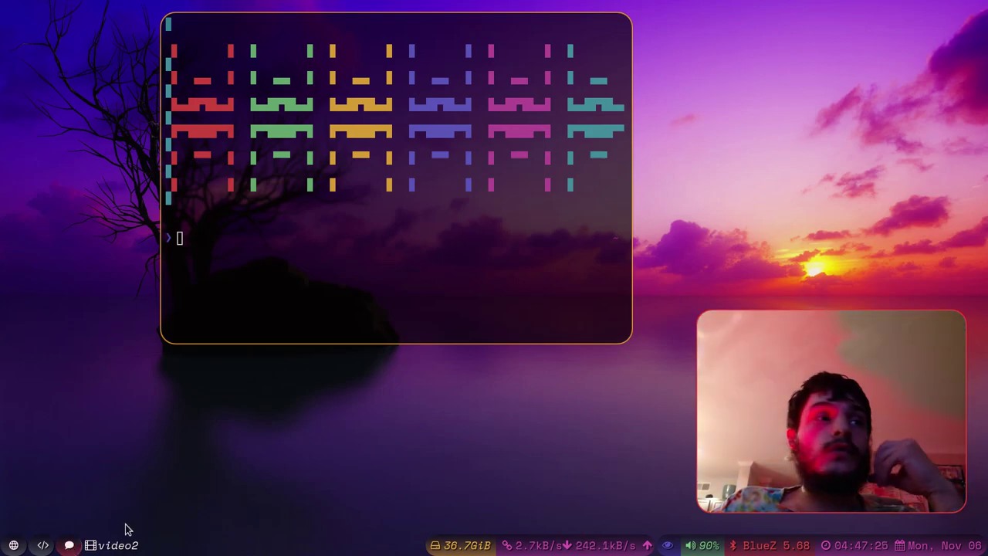
{"action": "left_click", "coordinate": [13, 544]}
{"action": "scroll", "coordinate": [311, 331], "scroll_direction": "down", "scroll_amount": 1}
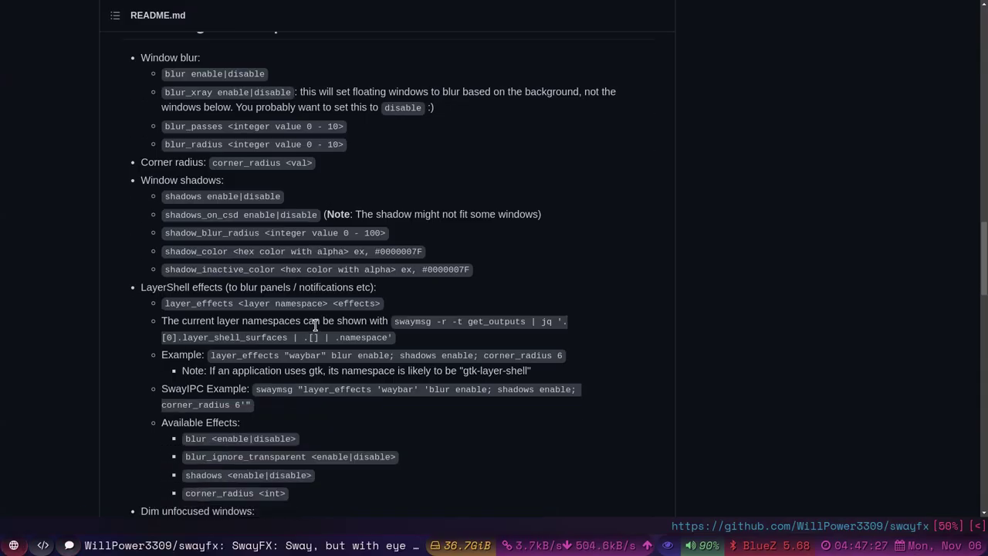
{"action": "scroll", "coordinate": [393, 268], "scroll_direction": "up", "scroll_amount": 3}
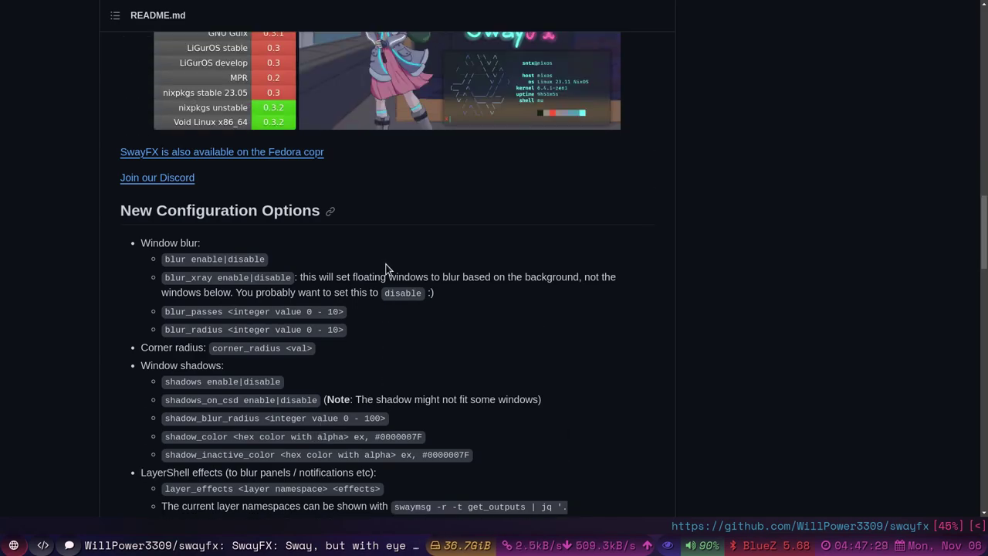
{"action": "scroll", "coordinate": [387, 270], "scroll_direction": "down", "scroll_amount": 2}
- Switch to workspace 2, where the sway config is open in the editor
{"action": "left_click", "coordinate": [43, 545]}
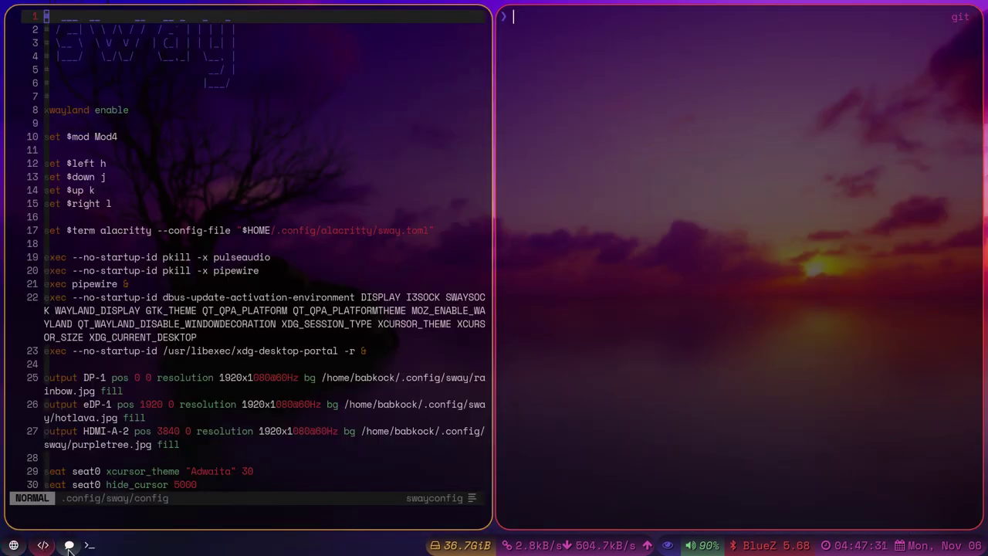
{"action": "key", "text": "super+4"}
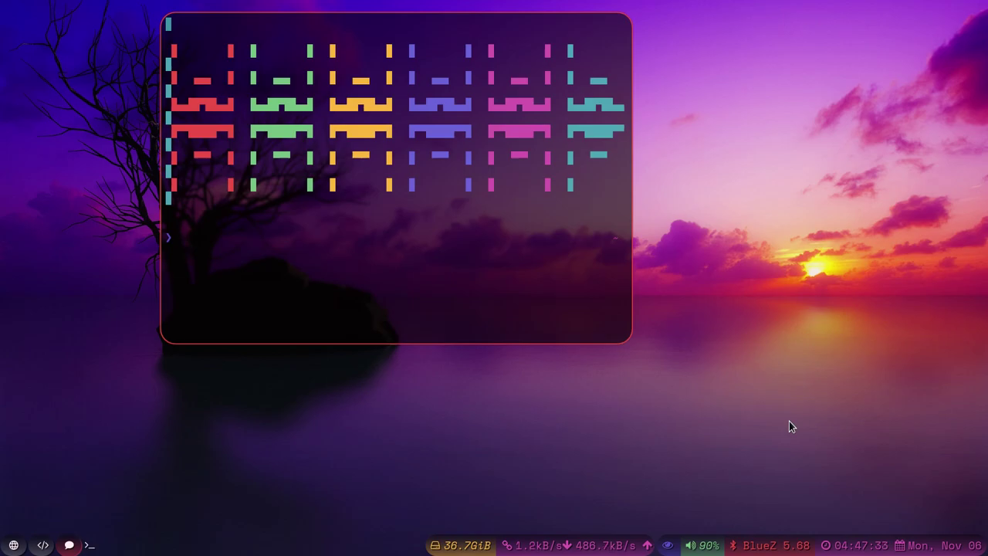
{"action": "key", "text": "super+2"}
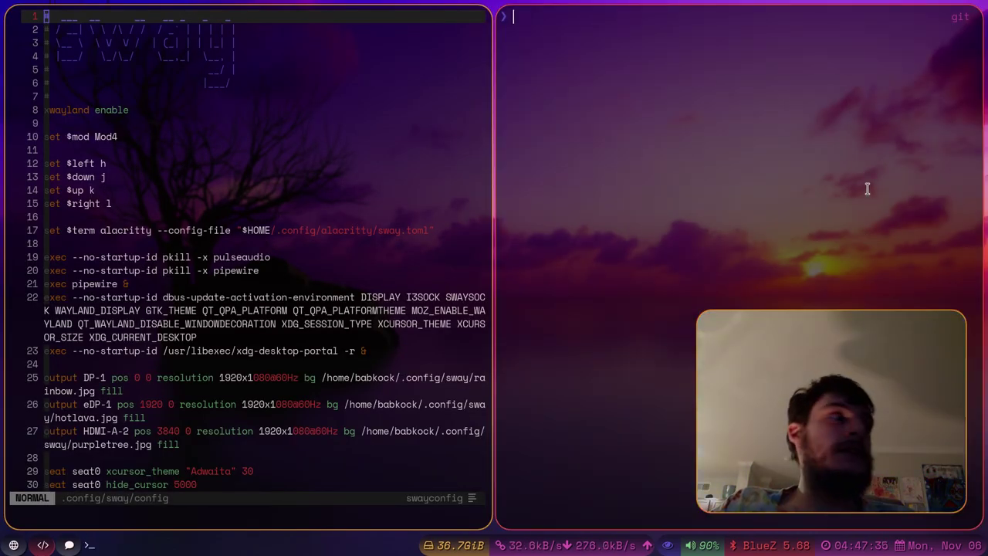
- Run bb to display the system info fetch, then clear the terminal with Ctrl+L
{"action": "type", "text": "bb"}
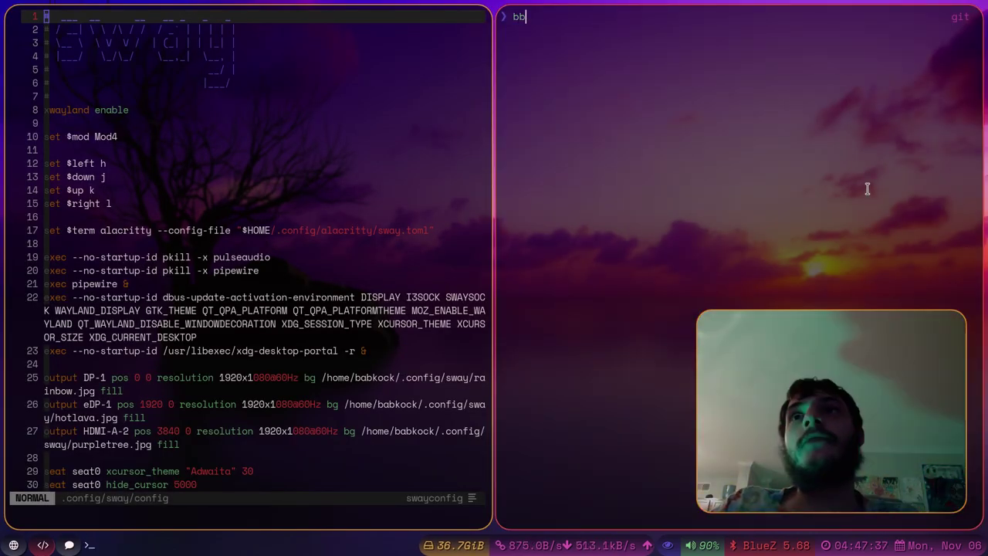
{"action": "key", "text": "Return"}
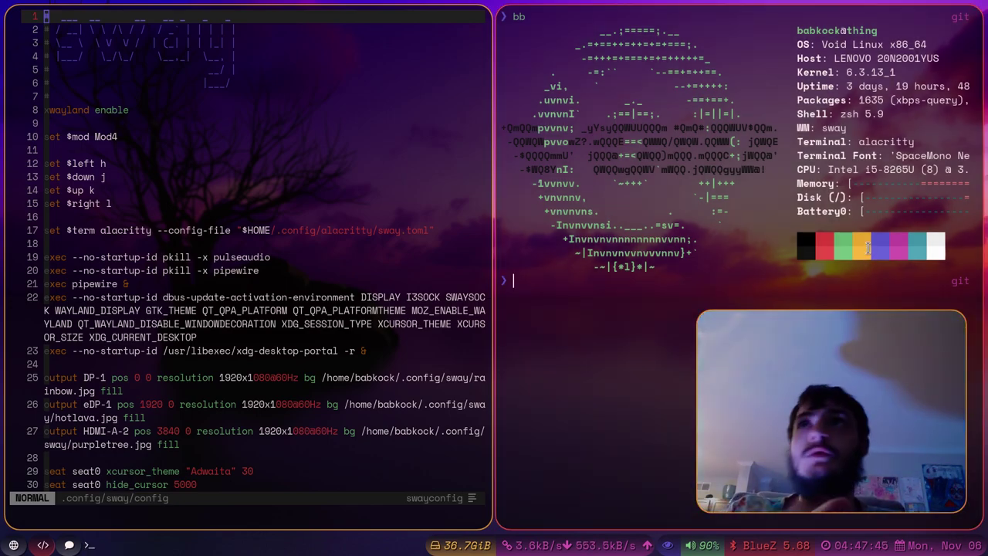
{"action": "key", "text": "ctrl+l"}
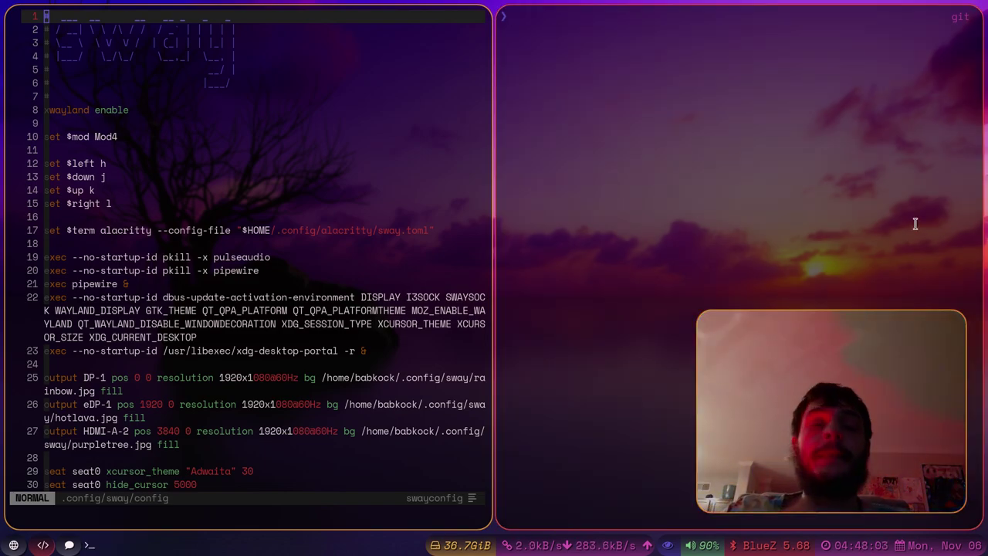
{"action": "type", "text": "git c"}
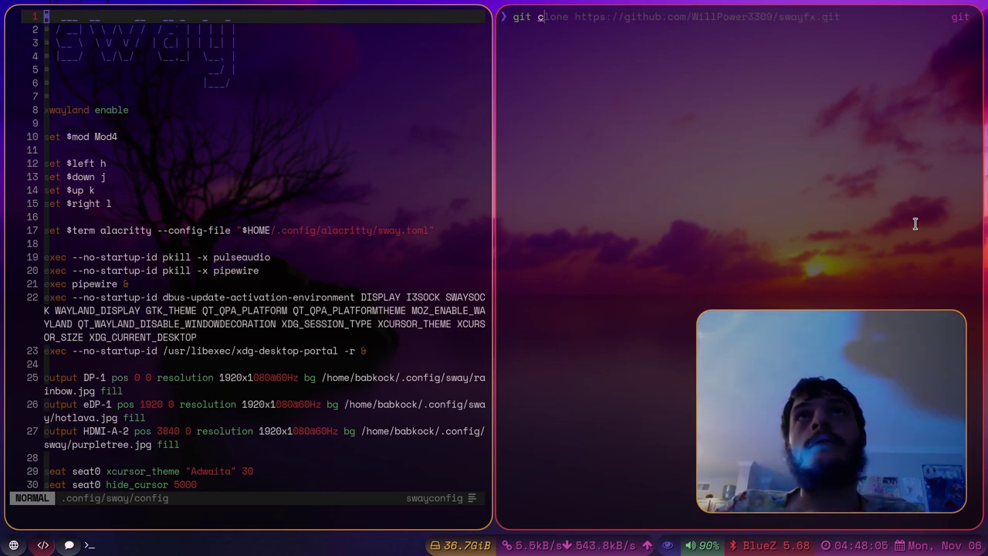
{"action": "type", "text": "lone https://github.com/WillPower"}
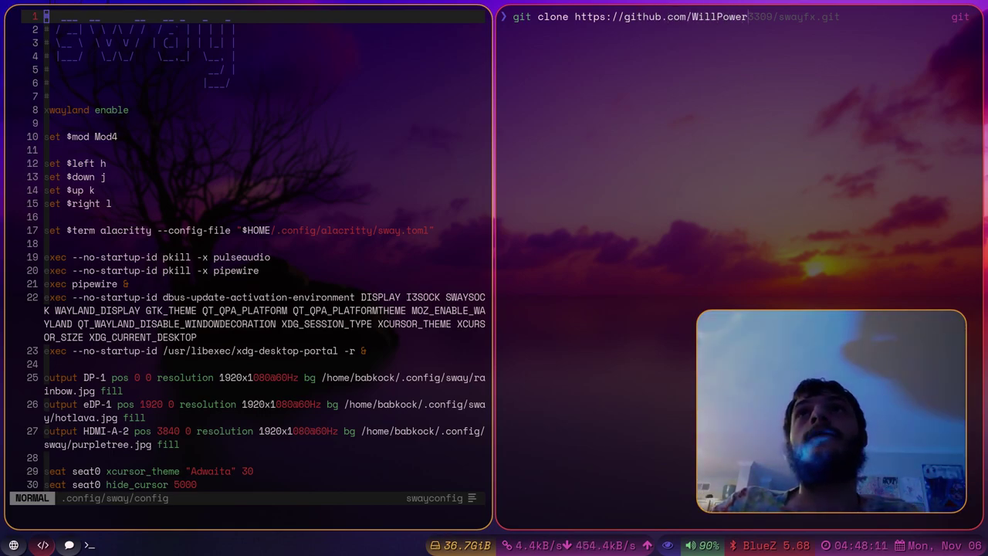
{"action": "type", "text": "33"}
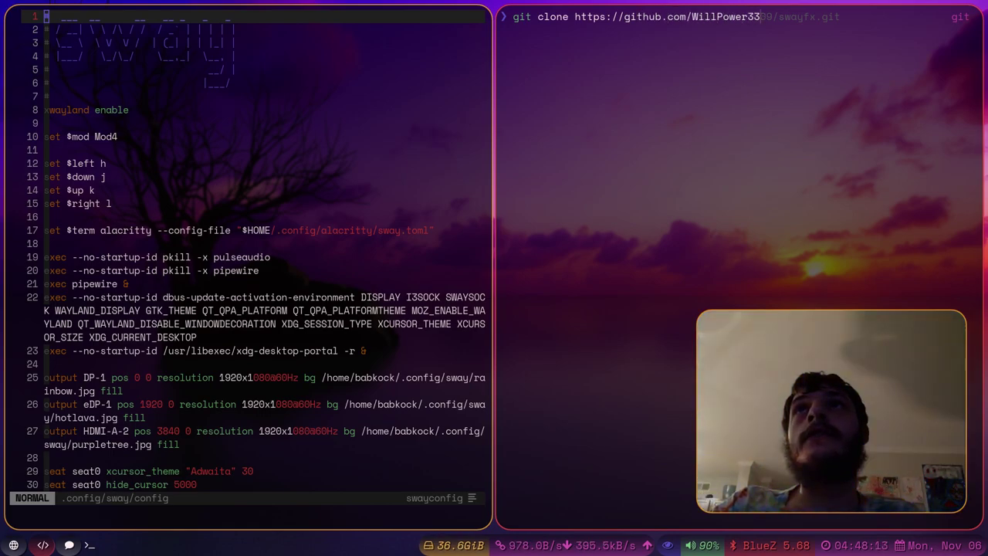
{"action": "type", "text": "09"}
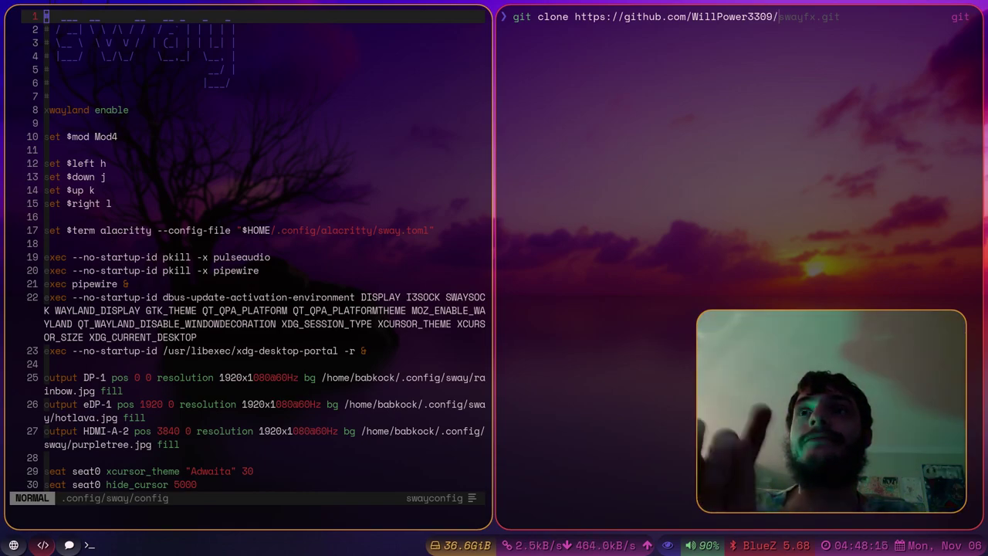
{"action": "type", "text": "/swayfix."}
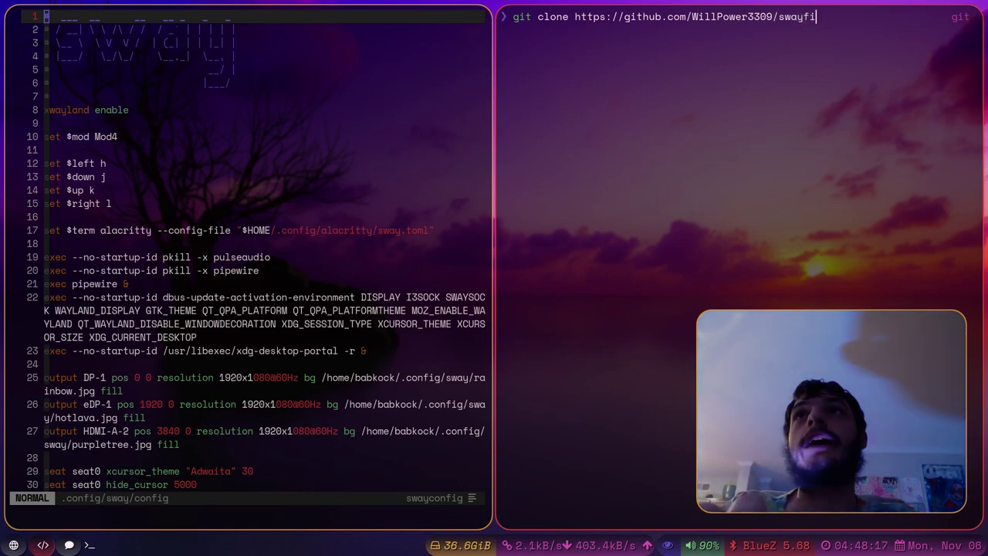
{"action": "key", "text": "BackSpace"}
{"action": "type", "text": "x.git"}
{"action": "key", "text": "Return"}
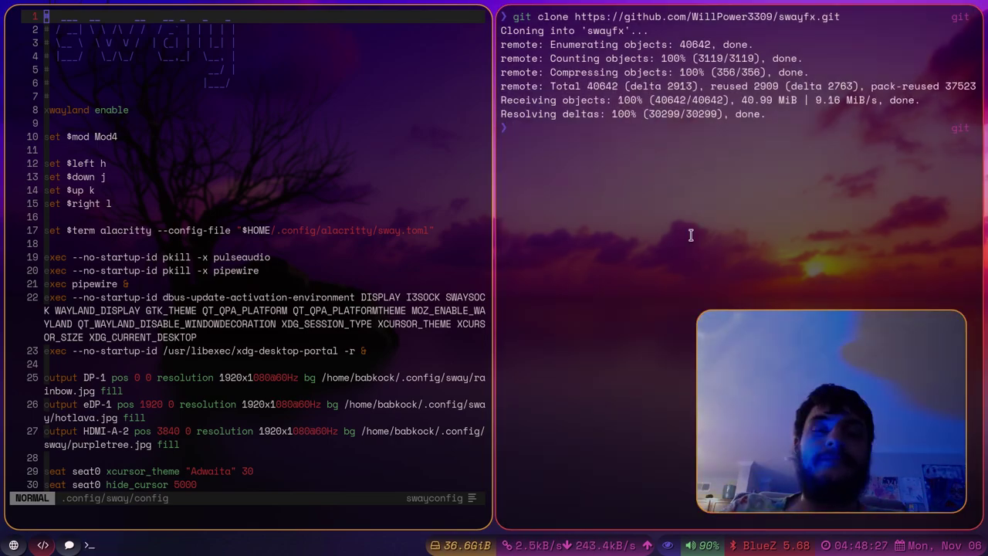
- List the directory, cd into swayfx, and list its source files
{"action": "type", "text": "ls"}
{"action": "key", "text": "Return"}
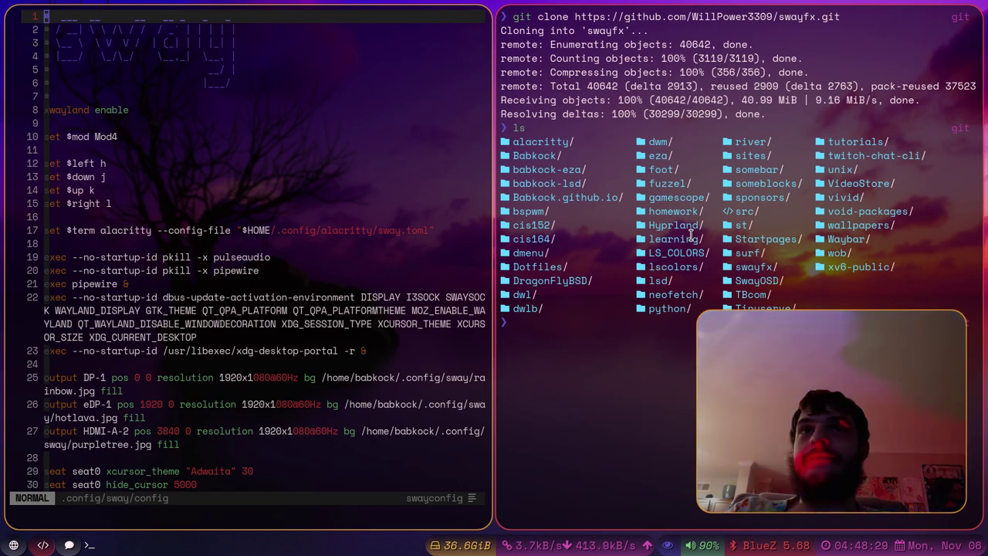
{"action": "type", "text": "cd swayf"}
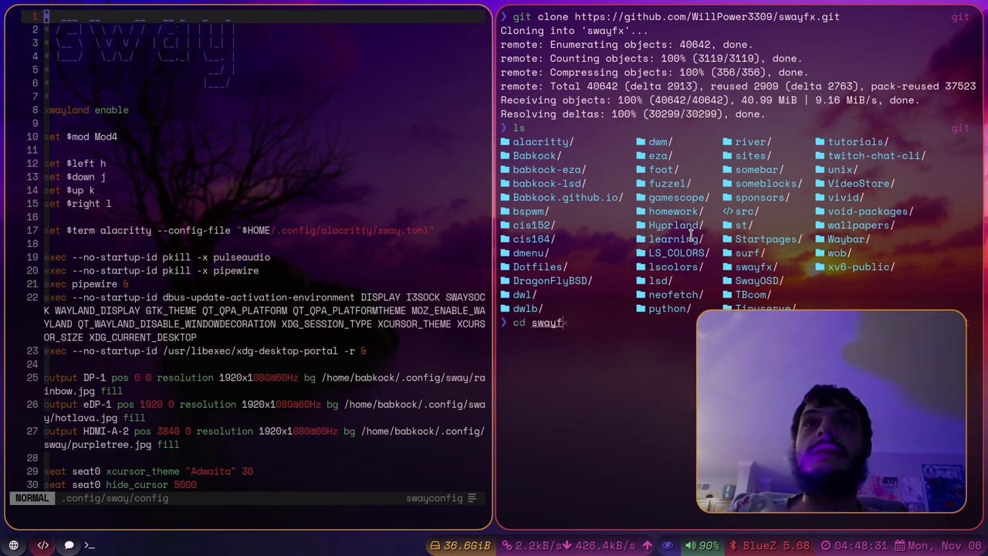
{"action": "type", "text": "x"}
{"action": "key", "text": "Return"}
{"action": "key", "text": "ctrl+l"}
{"action": "type", "text": "ls"}
{"action": "key", "text": "Return"}
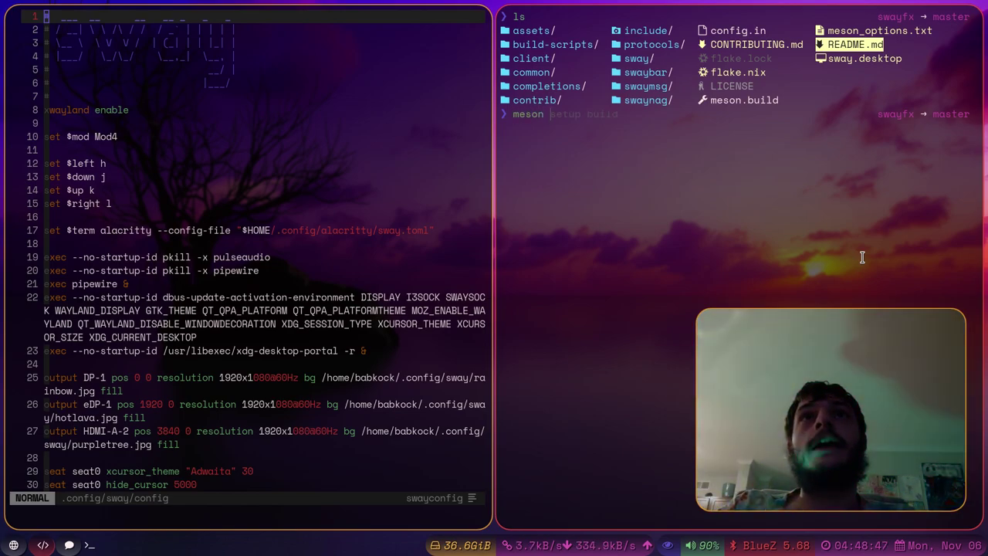
- Run meson setup build and review the output: sway 0.3.2, 52 targets, xwayland and tray enabled
{"action": "type", "text": "n setup build"}
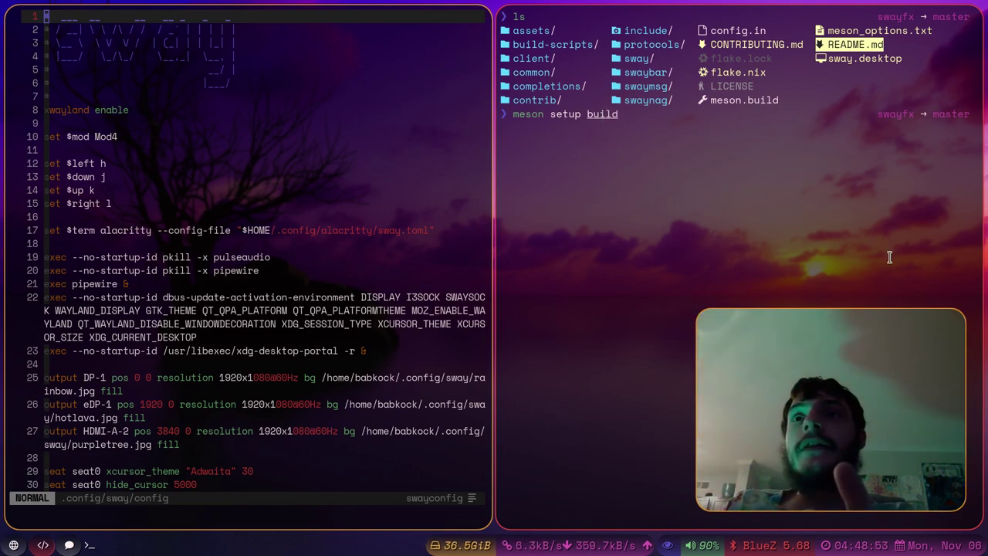
{"action": "key", "text": "Return"}
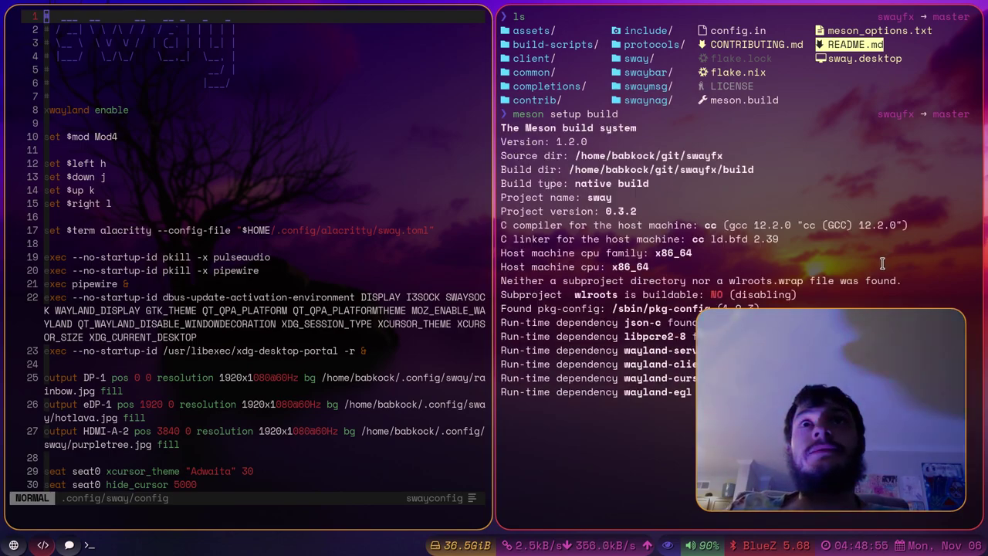
{"action": "left_click_drag", "start_coordinate": [921, 380], "coordinate": [462, 286]}
{"action": "scroll", "coordinate": [786, 372], "scroll_direction": "up", "scroll_amount": 2}
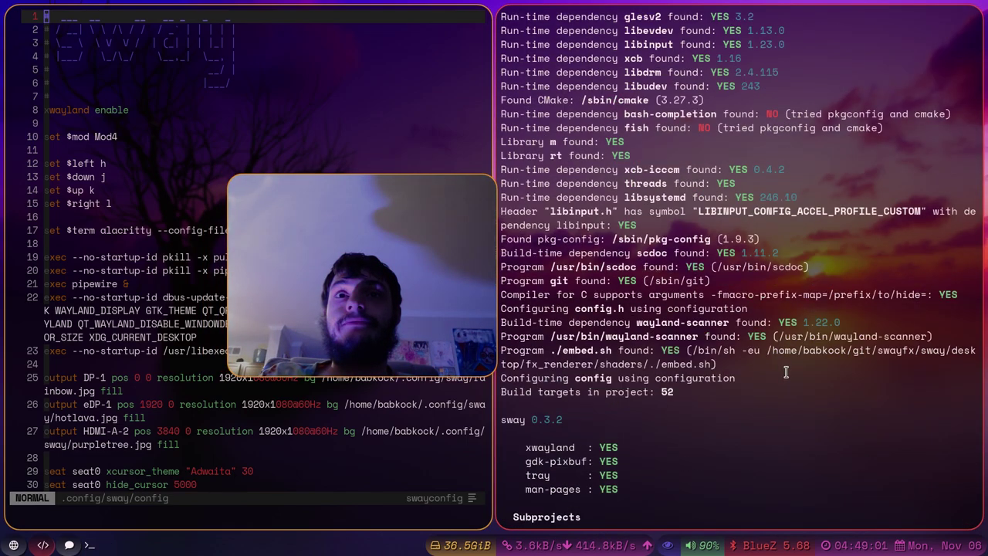
{"action": "scroll", "coordinate": [785, 372], "scroll_direction": "up", "scroll_amount": 12}
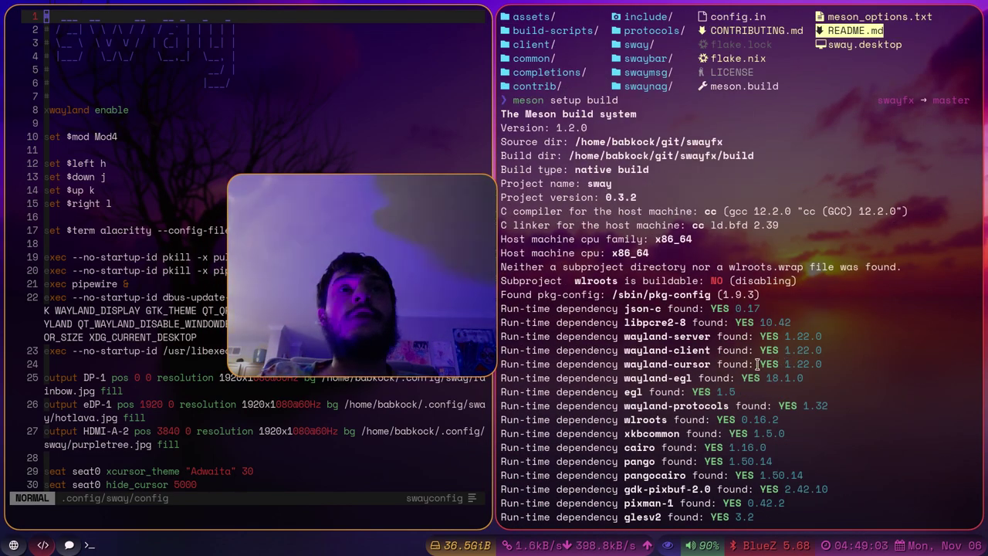
{"action": "left_click_drag", "start_coordinate": [434, 325], "coordinate": [436, 345]}
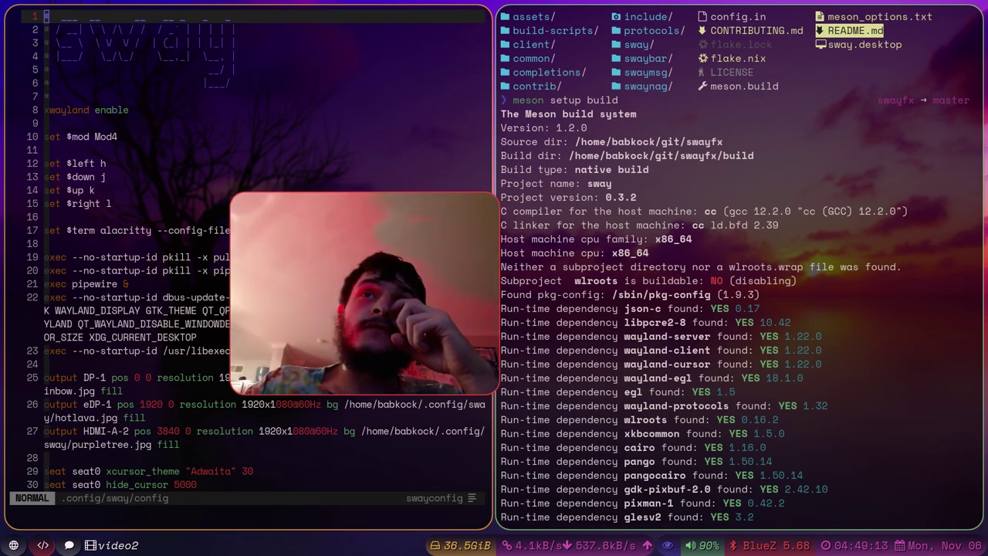
{"action": "scroll", "coordinate": [758, 349], "scroll_direction": "up", "scroll_amount": 5}
{"action": "scroll", "coordinate": [759, 349], "scroll_direction": "down", "scroll_amount": 15}
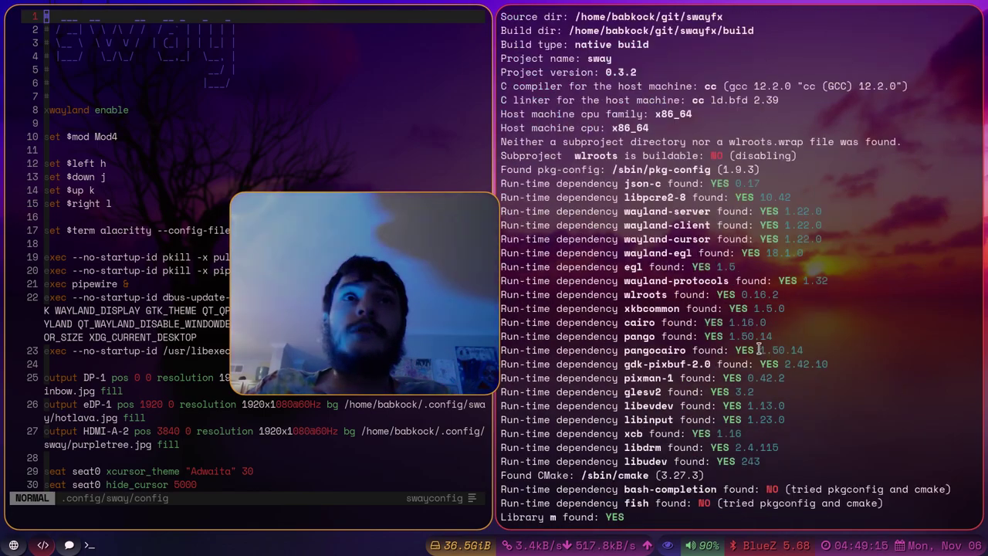
{"action": "left_click_drag", "start_coordinate": [448, 355], "coordinate": [444, 450]}
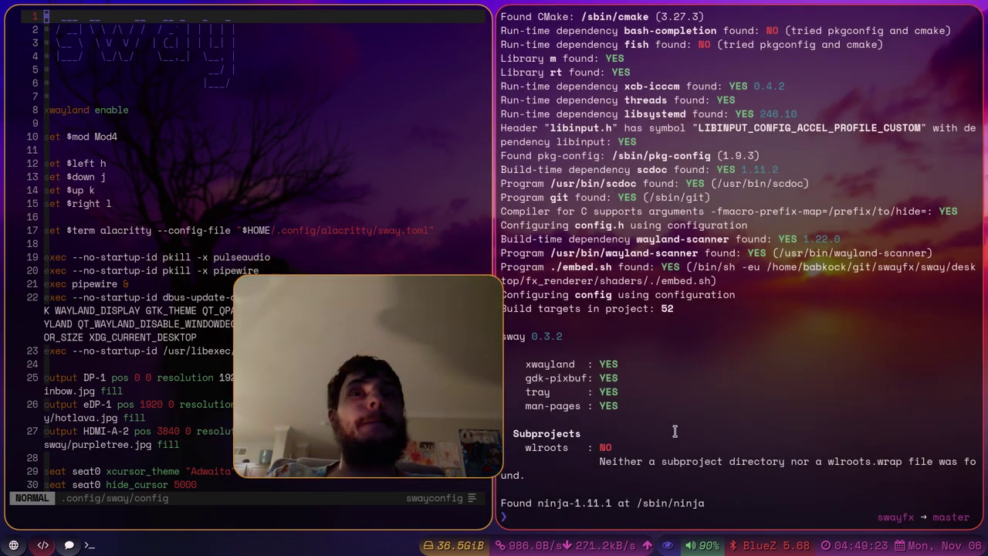
- Enter the build folder and start compiling SwayFX with ninja -j2
{"action": "key", "text": "Return"}
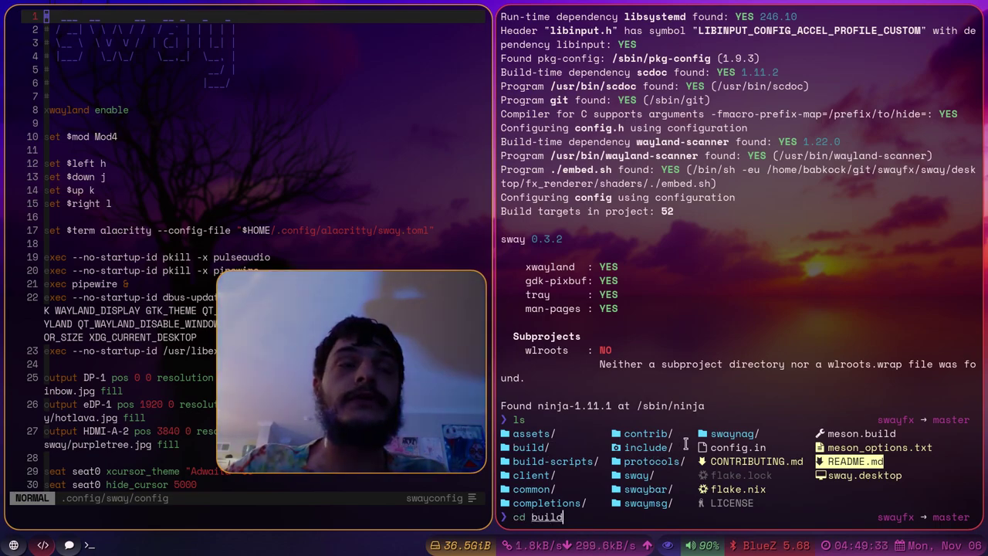
{"action": "key", "text": "Return"}
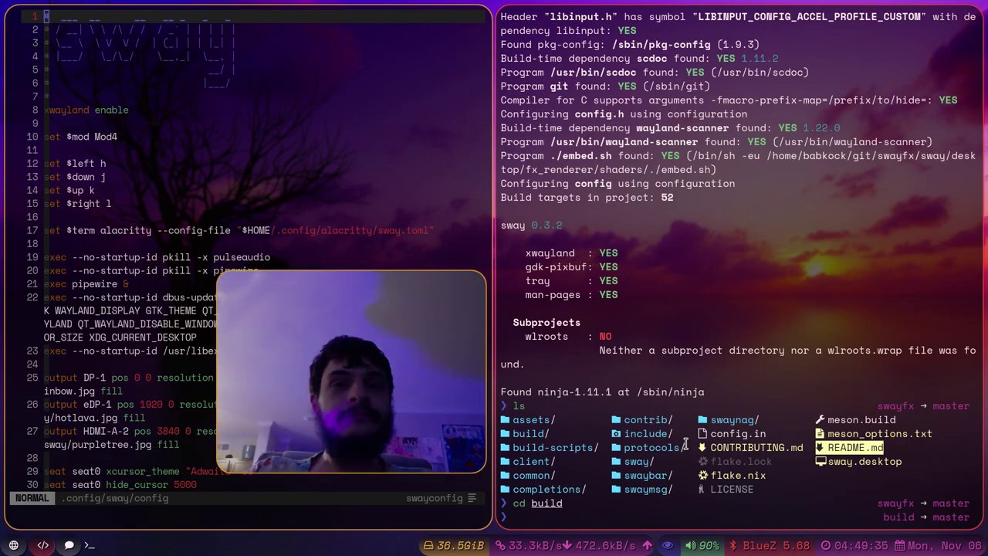
{"action": "key", "text": "Return"}
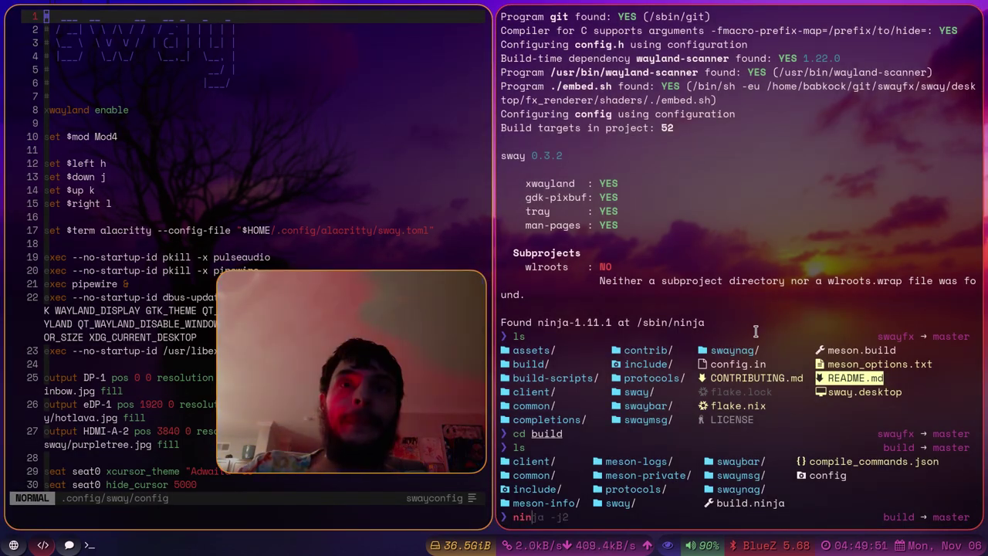
{"action": "type", "text": "ja -j2"}
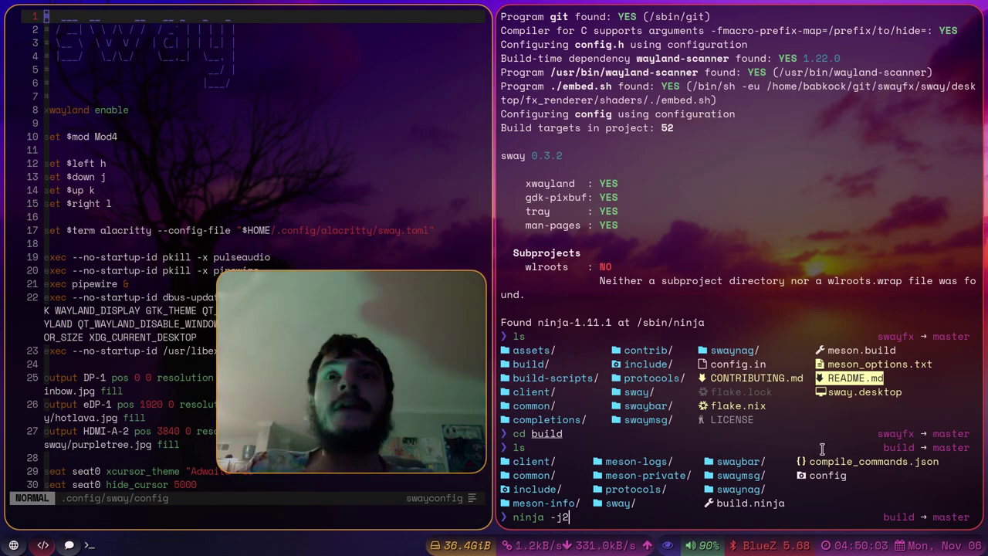
{"action": "key", "text": "Return"}
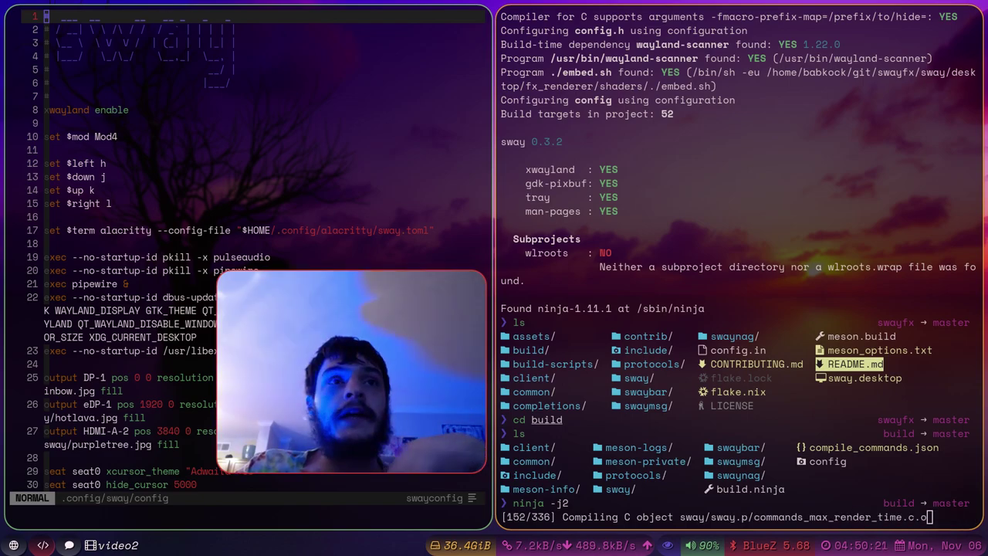
- Scroll the swayfx GitHub page back up to the file list and About section
{"action": "key", "text": "super+1"}
{"action": "left_click_drag", "start_coordinate": [372, 386], "coordinate": [858, 404]}
{"action": "scroll", "coordinate": [589, 417], "scroll_direction": "up", "scroll_amount": 3}
{"action": "scroll", "coordinate": [589, 415], "scroll_direction": "down", "scroll_amount": 1}
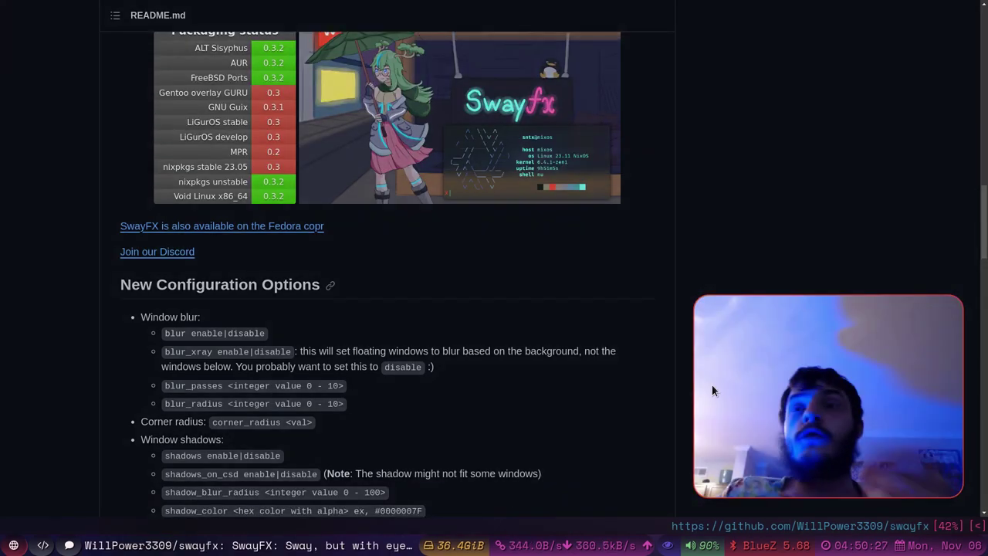
{"action": "scroll", "coordinate": [624, 411], "scroll_direction": "up", "scroll_amount": 5}
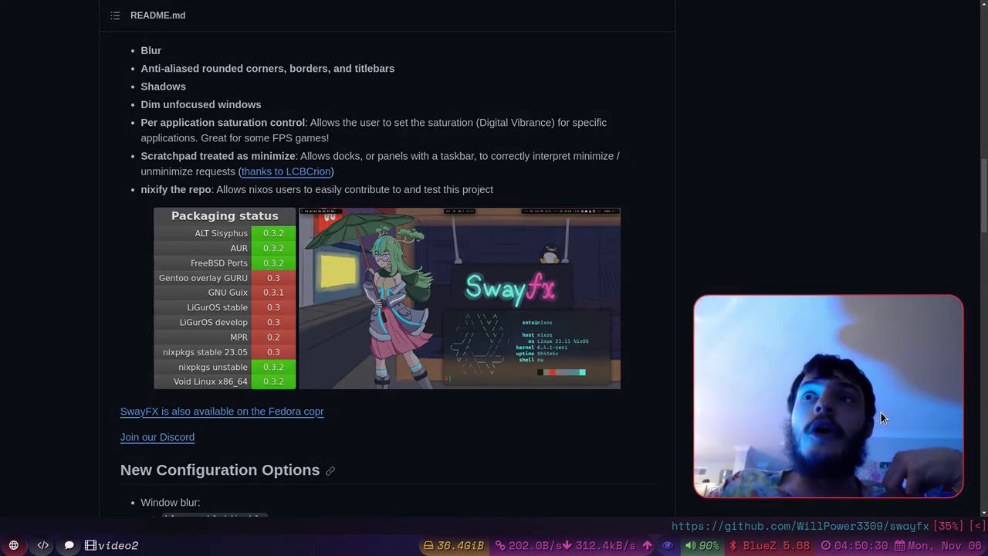
{"action": "scroll", "coordinate": [591, 145], "scroll_direction": "up", "scroll_amount": 17}
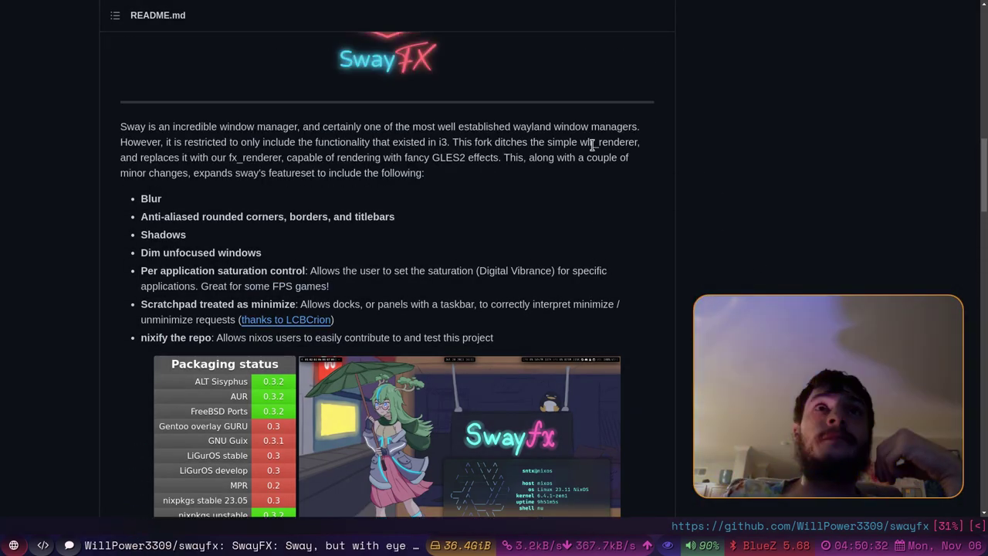
{"action": "scroll", "coordinate": [588, 145], "scroll_direction": "up", "scroll_amount": 10}
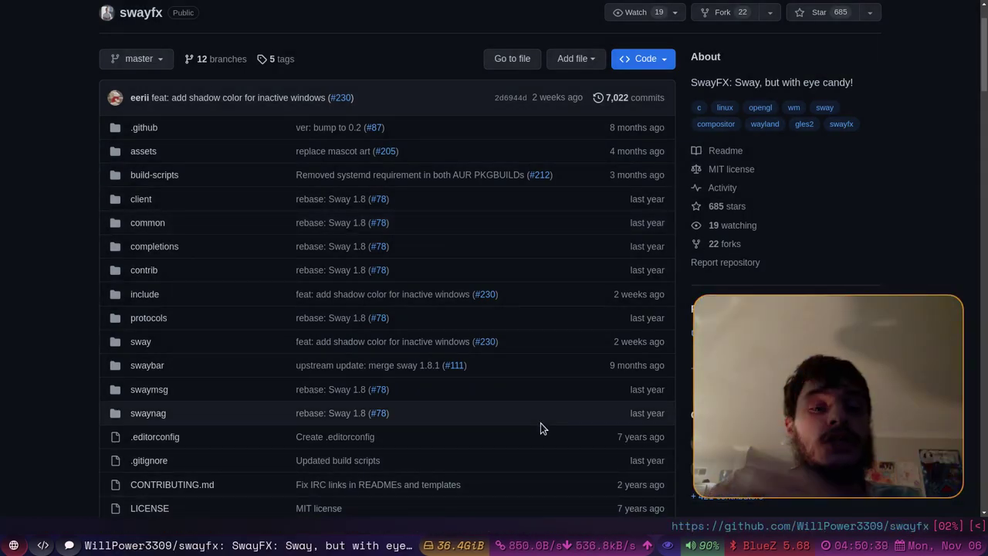
- Briefly visit workspaces 4 and 5, open and dismiss the launcher, then return to GitHub
{"action": "key", "text": "super+4"}
{"action": "key", "text": "super+5"}
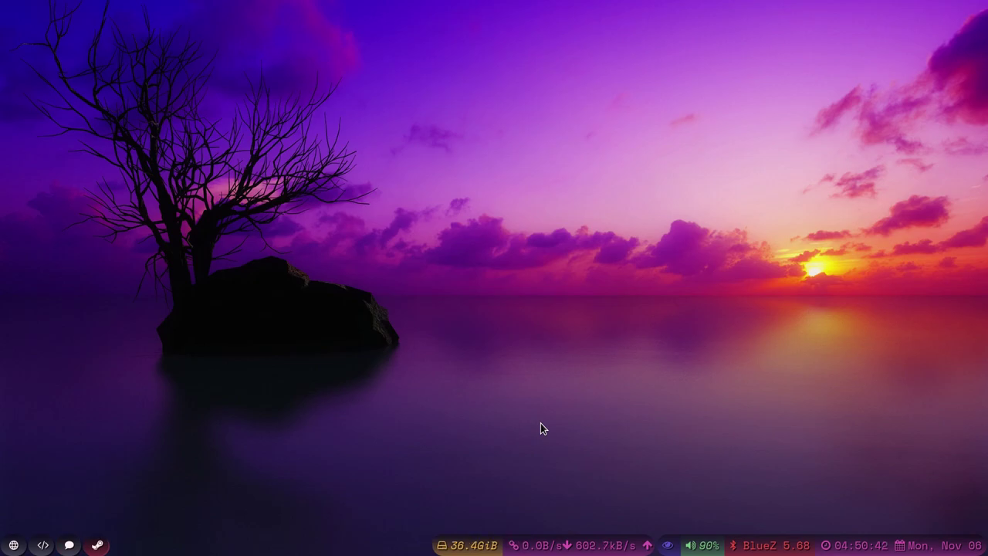
{"action": "key", "text": "super+4"}
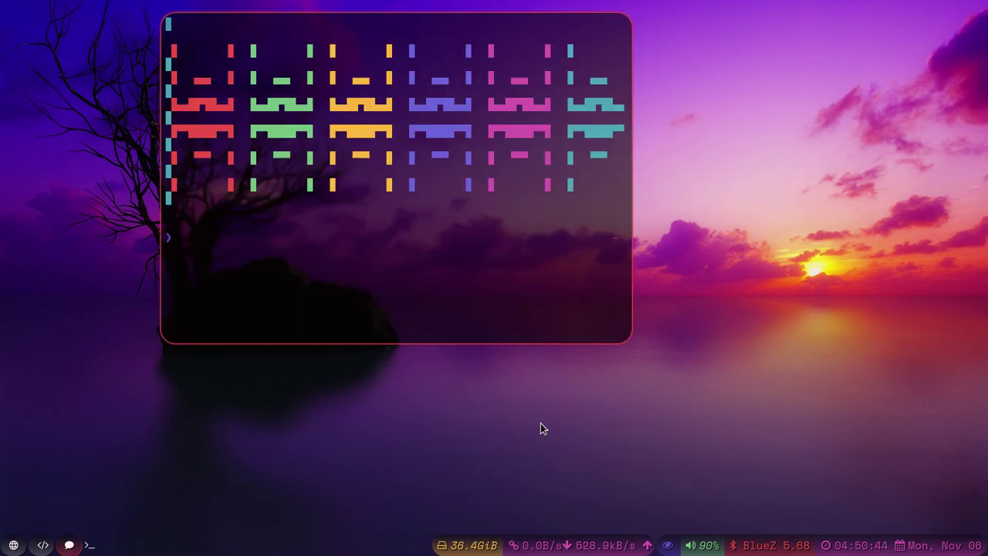
{"action": "key", "text": "super+d"}
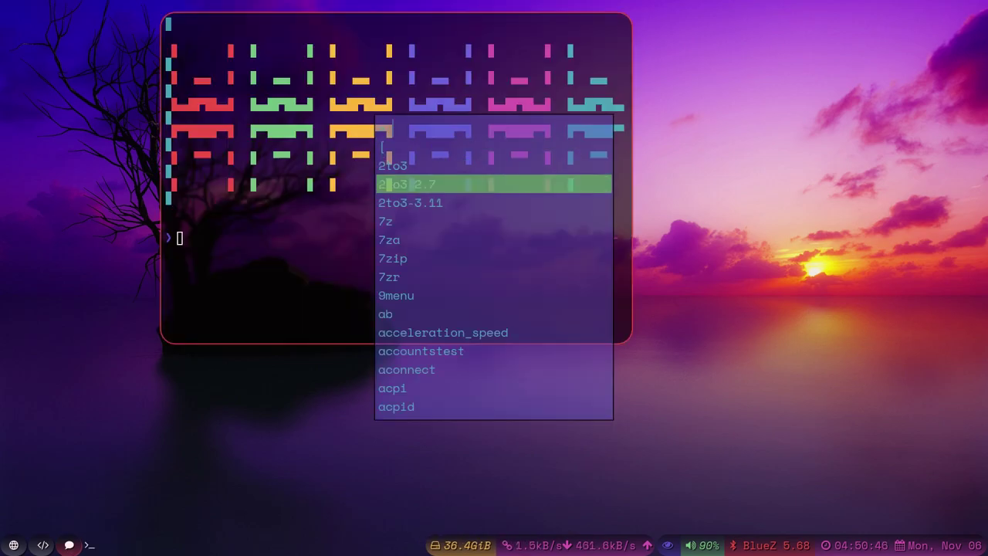
{"action": "key", "text": "Escape"}
{"action": "key", "text": "super+6"}
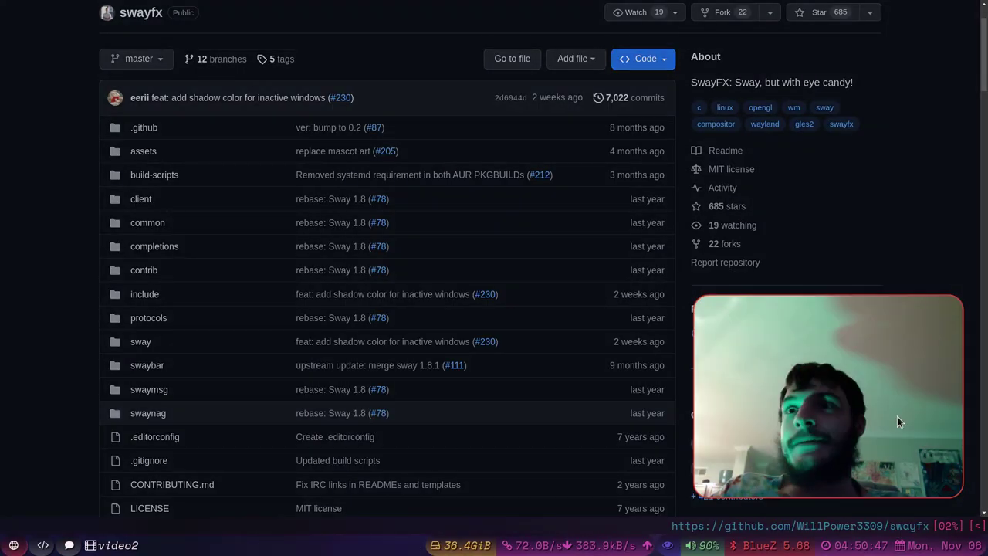
{"action": "left_click_drag", "start_coordinate": [892, 418], "coordinate": [910, 438]}
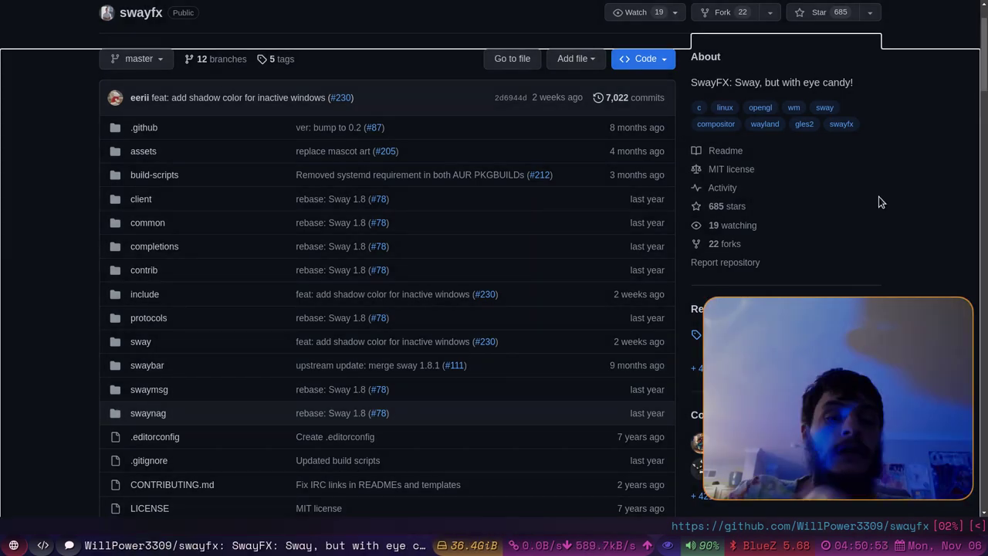
- Float the browser window, resize it, then tile it back to full screen
{"action": "key", "text": "super+shift+space"}
{"action": "left_click_drag", "start_coordinate": [878, 196], "coordinate": [705, 295]}
{"action": "key", "text": "super+shift+space"}
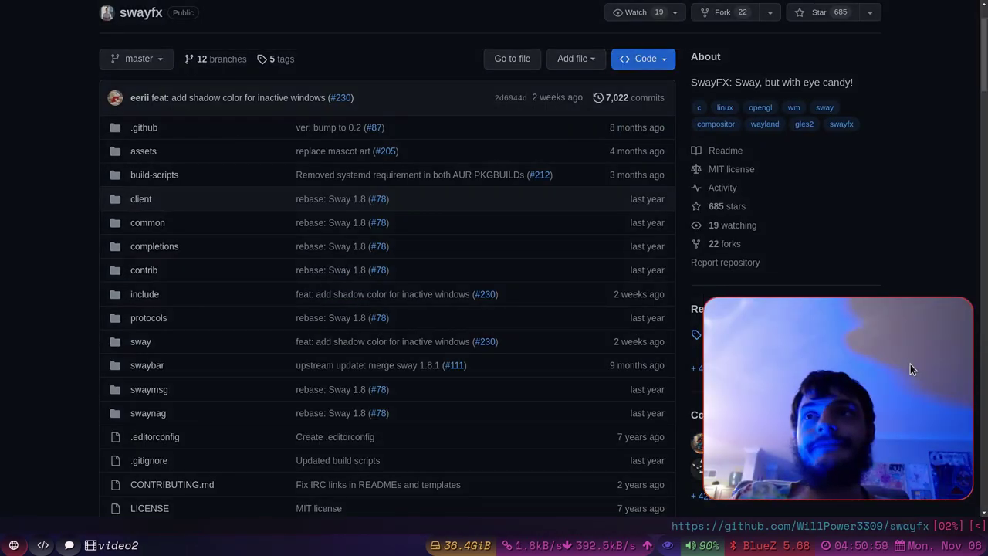
- Star the swayfx repository, raising it to 686 stars, then return to the build terminal workspace
{"action": "scroll", "coordinate": [945, 198], "scroll_direction": "down", "scroll_amount": 1}
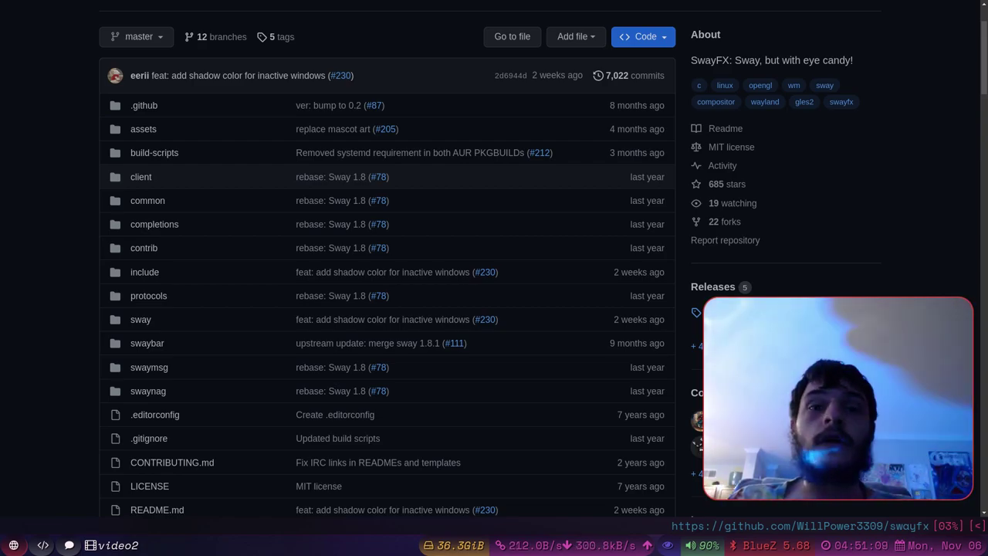
{"action": "scroll", "coordinate": [955, 220], "scroll_direction": "up", "scroll_amount": 2}
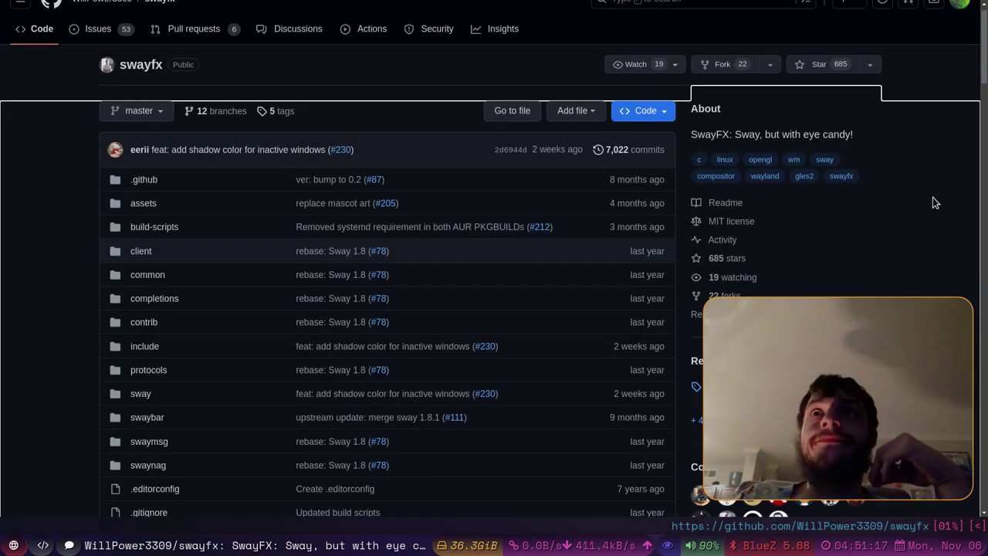
{"action": "scroll", "coordinate": [932, 197], "scroll_direction": "up", "scroll_amount": 1}
{"action": "scroll", "coordinate": [933, 197], "scroll_direction": "down", "scroll_amount": 5}
{"action": "scroll", "coordinate": [494, 278], "scroll_direction": "down", "scroll_amount": 10}
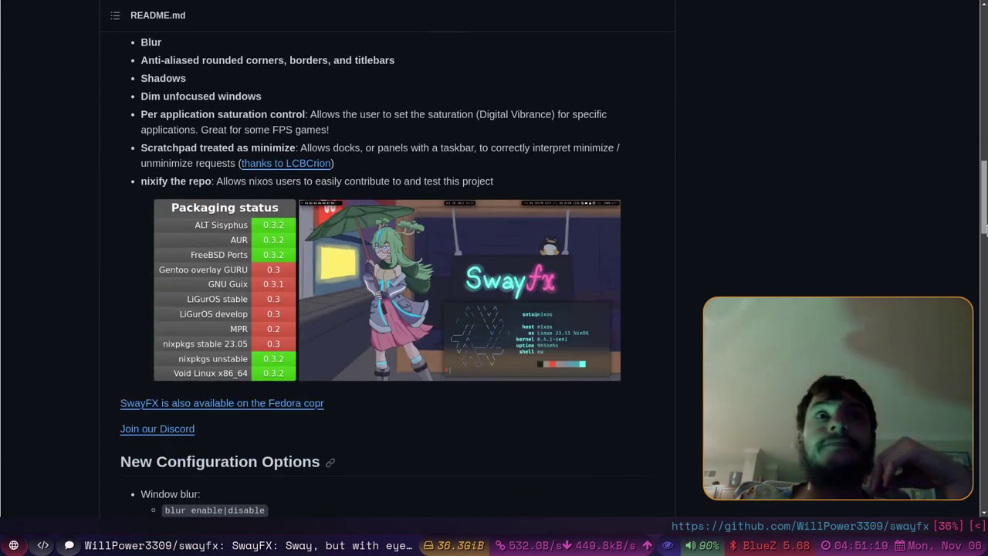
{"action": "scroll", "coordinate": [493, 278], "scroll_direction": "up", "scroll_amount": 15}
{"action": "scroll", "coordinate": [983, 77], "scroll_direction": "up", "scroll_amount": 2}
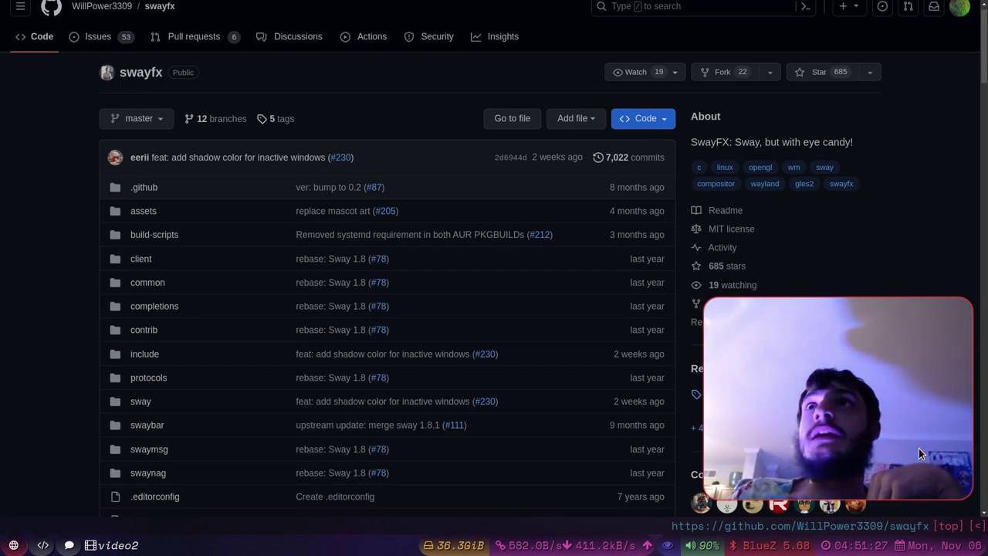
{"action": "left_click", "coordinate": [827, 72]}
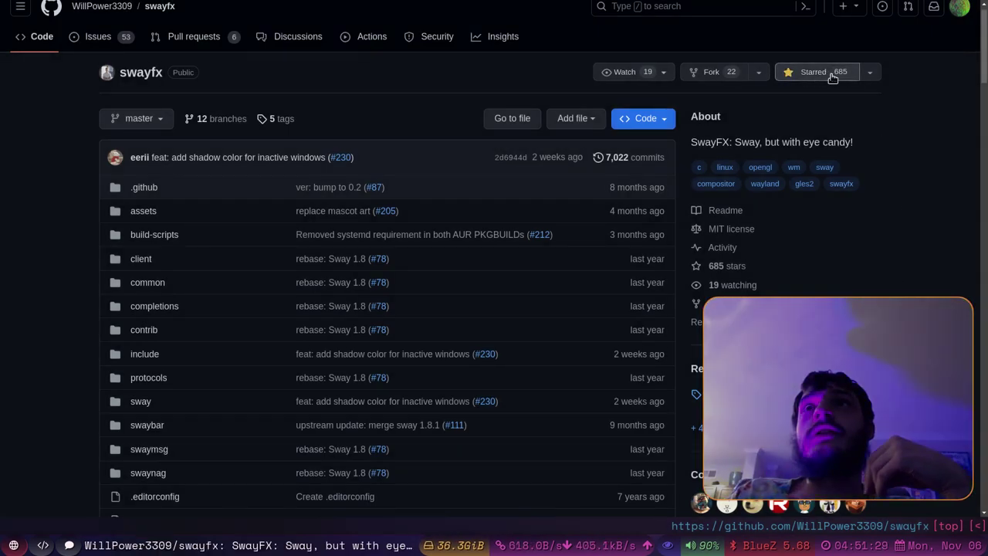
{"action": "scroll", "coordinate": [937, 150], "scroll_direction": "up", "scroll_amount": 1}
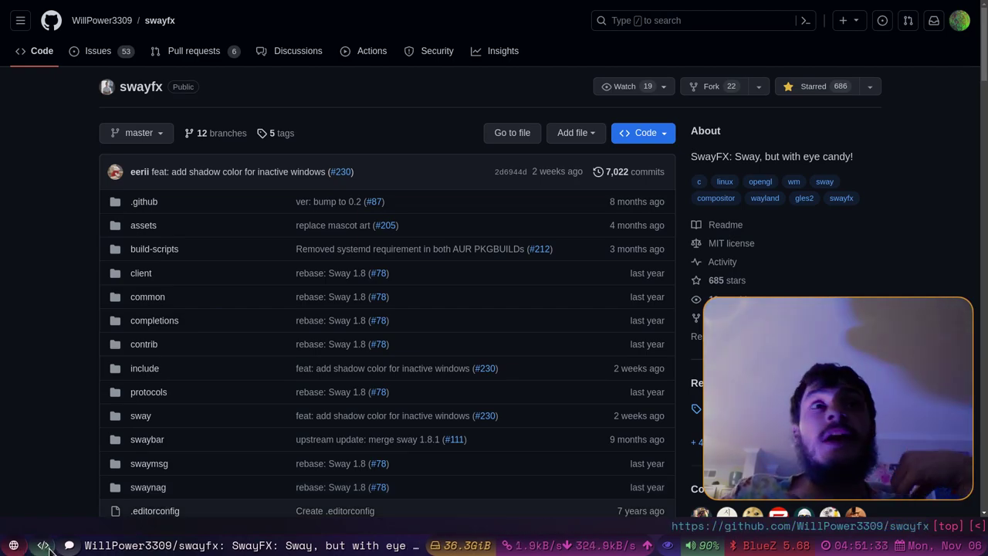
{"action": "left_click", "coordinate": [46, 546]}
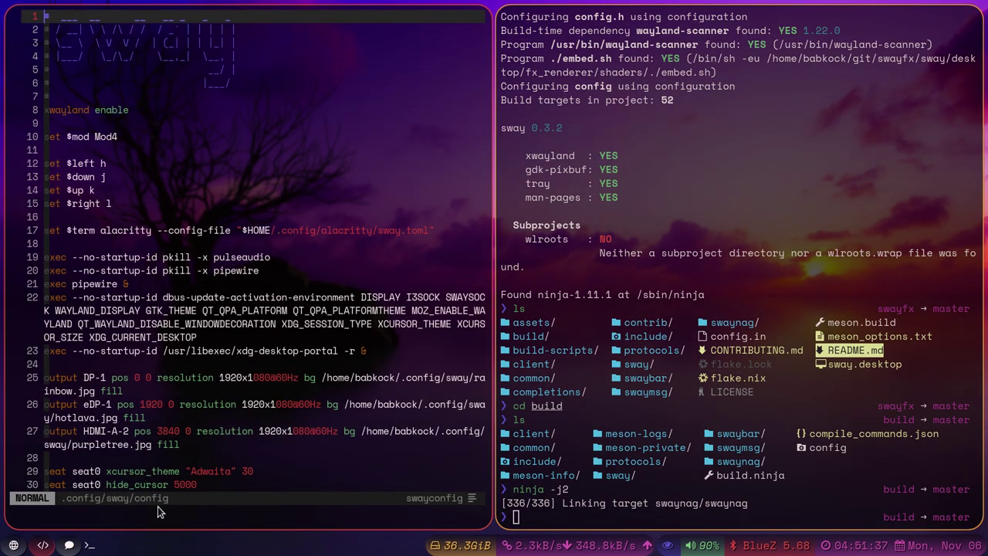
- Return to the terminal workspace, clear the screen and list the build folder
{"action": "left_click", "coordinate": [14, 545]}
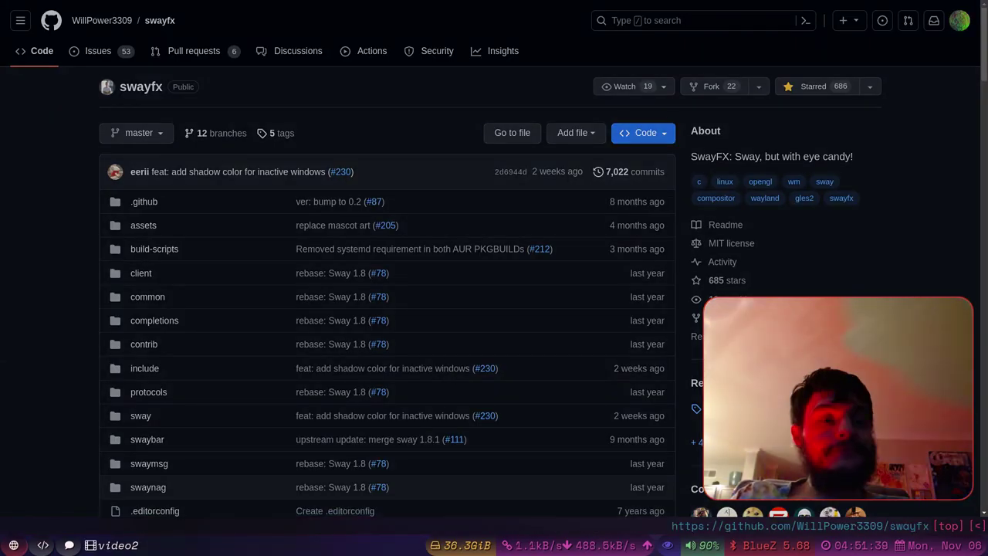
{"action": "key", "text": "super+2"}
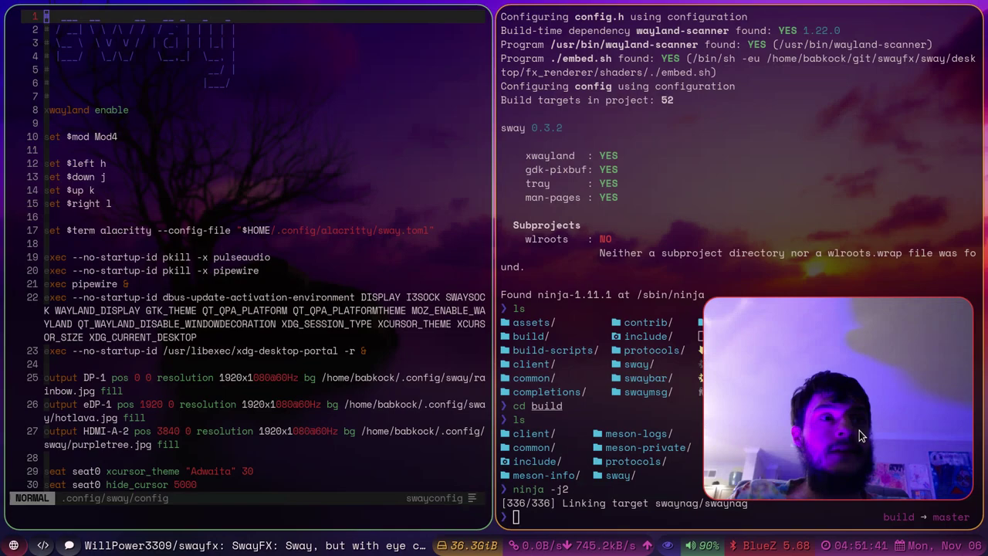
{"action": "left_click_drag", "start_coordinate": [844, 443], "coordinate": [770, 185]}
{"action": "key", "text": "ctrl+l"}
{"action": "type", "text": "ls"}
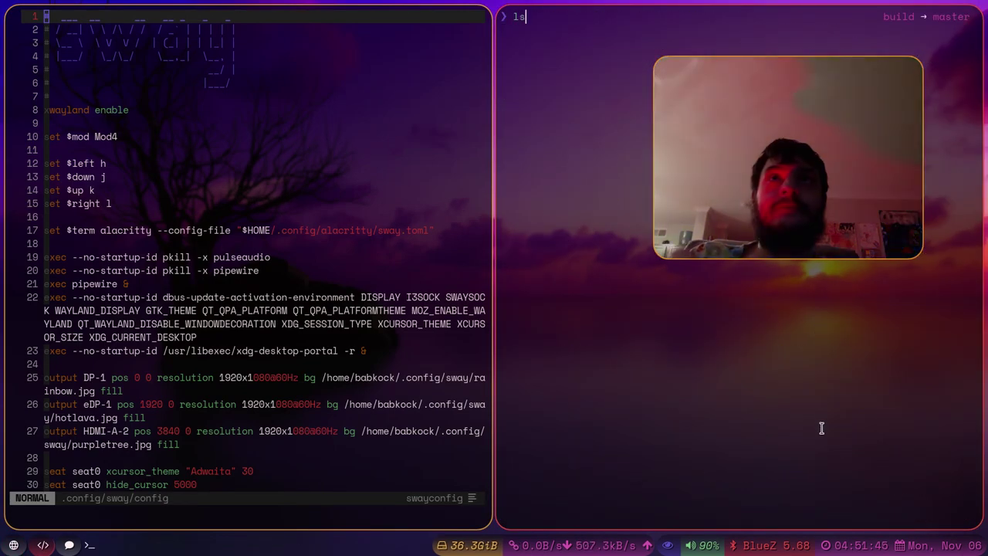
{"action": "key", "text": "Return"}
- Enter the build's sway subfolder and list its contents
{"action": "left_click_drag", "start_coordinate": [710, 183], "coordinate": [697, 414]}
{"action": "left_click_drag", "start_coordinate": [875, 337], "coordinate": [886, 327]}
{"action": "type", "text": "cd sway"}
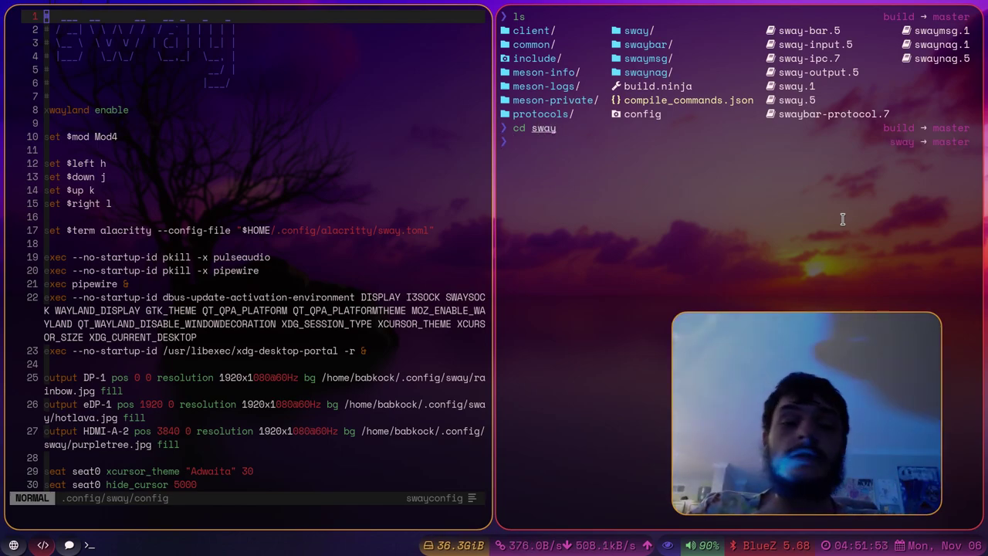
{"action": "key", "text": "Return"}
{"action": "type", "text": "ls"}
{"action": "key", "text": "Return"}
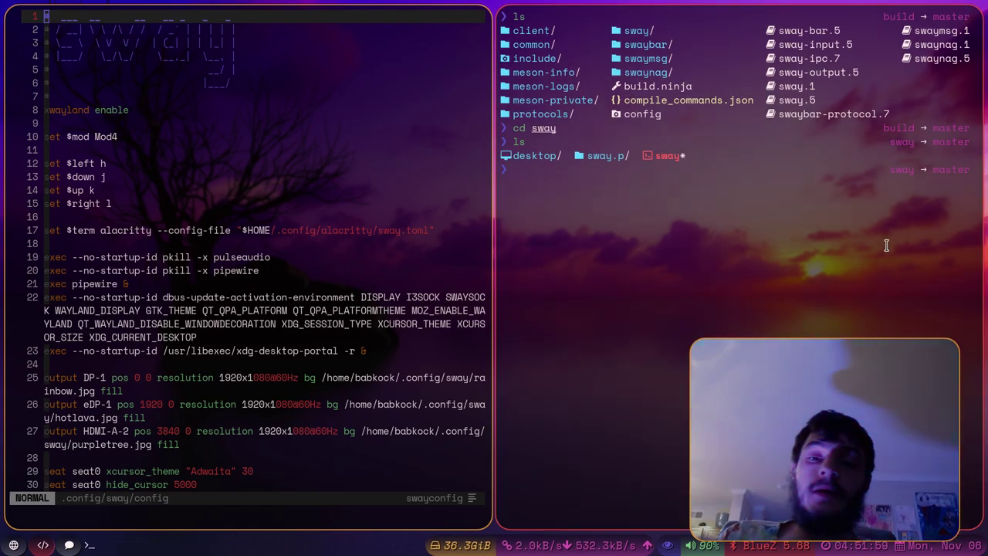
- Show a detailed listing with the 5.4 MB sway binary and print the current directory
{"action": "type", "text": "ls -l"}
{"action": "key", "text": "Return"}
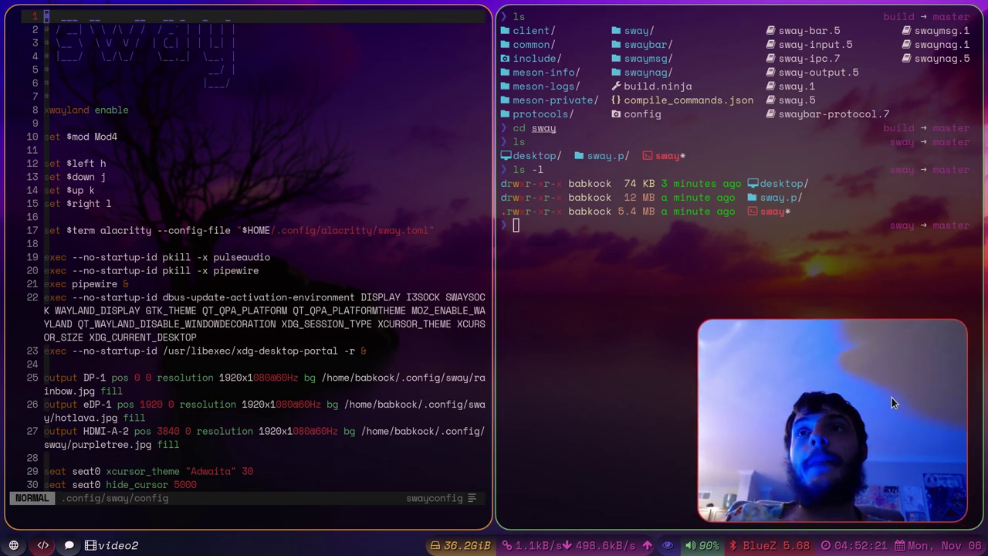
{"action": "mouse_move", "coordinate": [899, 418]}
{"action": "left_mouse_down"}
{"action": "mouse_move", "coordinate": [912, 421]}
{"action": "mouse_move", "coordinate": [901, 405]}
{"action": "left_mouse_up"}
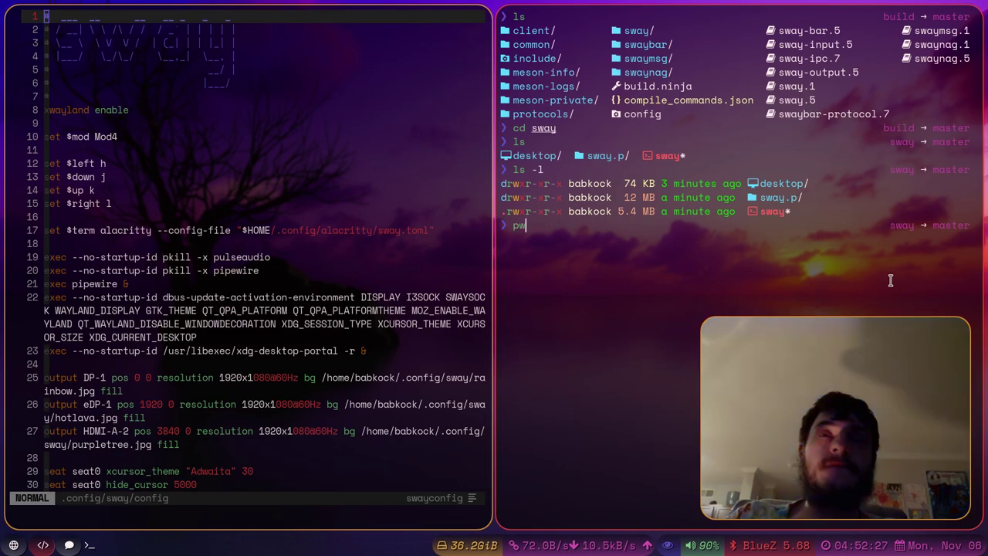
{"action": "type", "text": "pwd"}
{"action": "key", "text": "Return"}
- Copy /usr/bin/sway to /usr/bin/sway-old with sudo cp, entering the sudo password
{"action": "left_click_drag", "start_coordinate": [902, 412], "coordinate": [907, 453]}
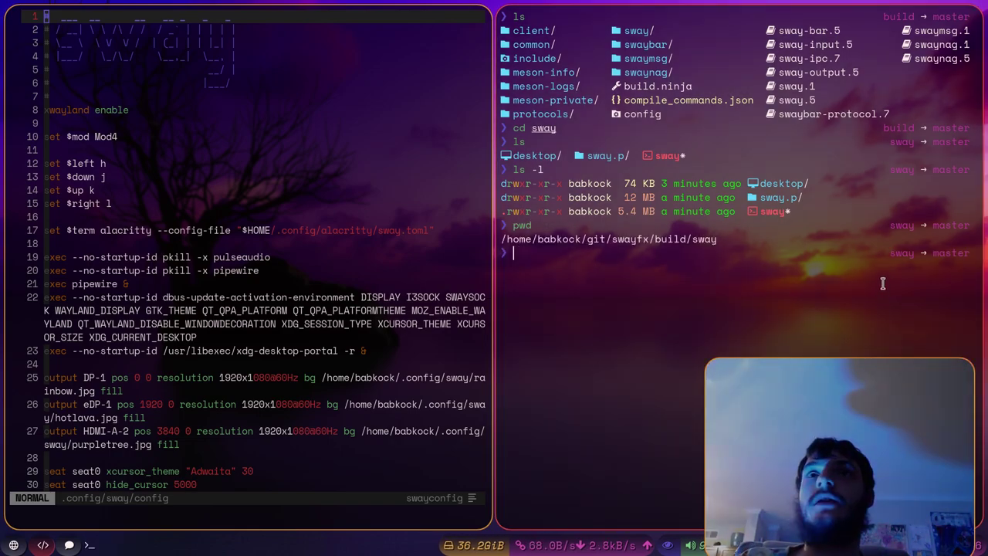
{"action": "type", "text": "s"}
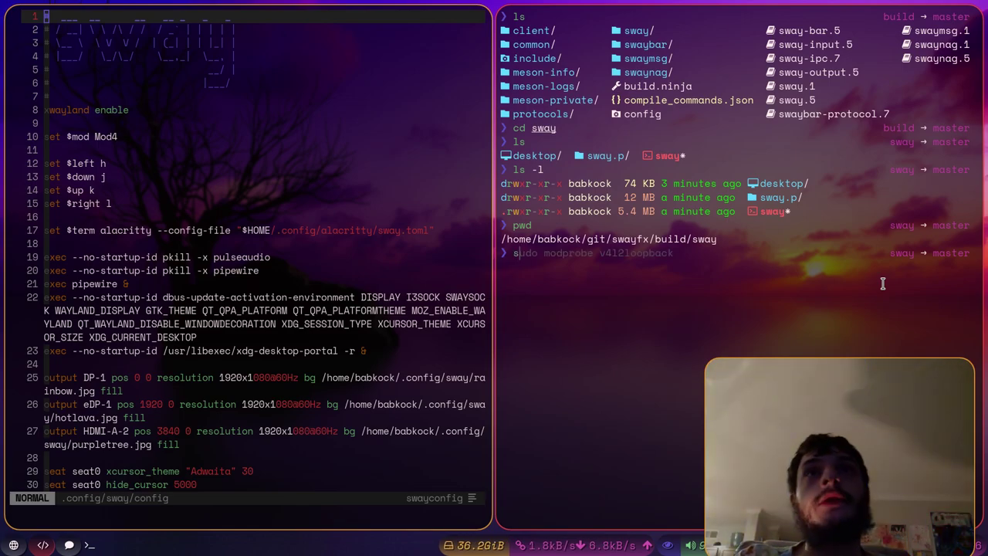
{"action": "type", "text": "udo cp"}
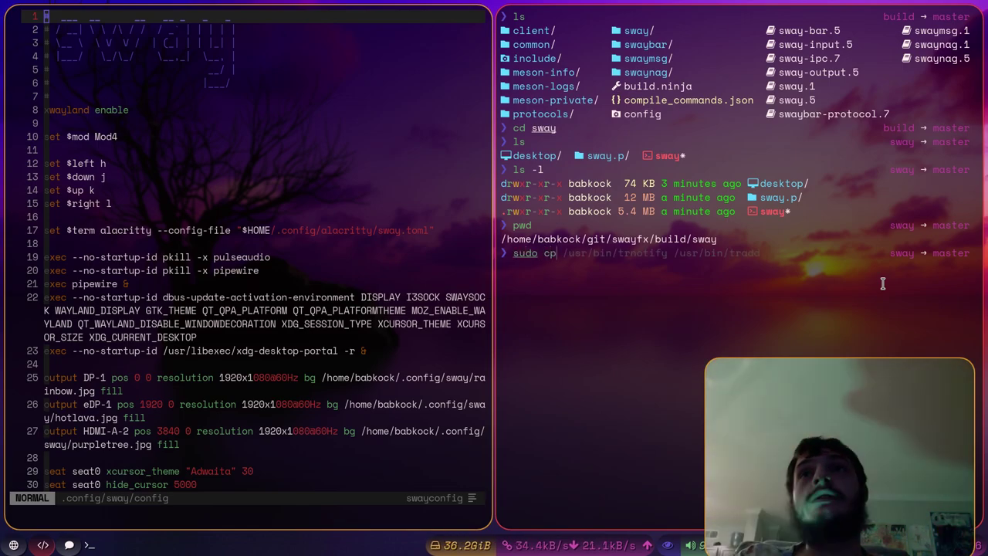
{"action": "type", "text": " sway "}
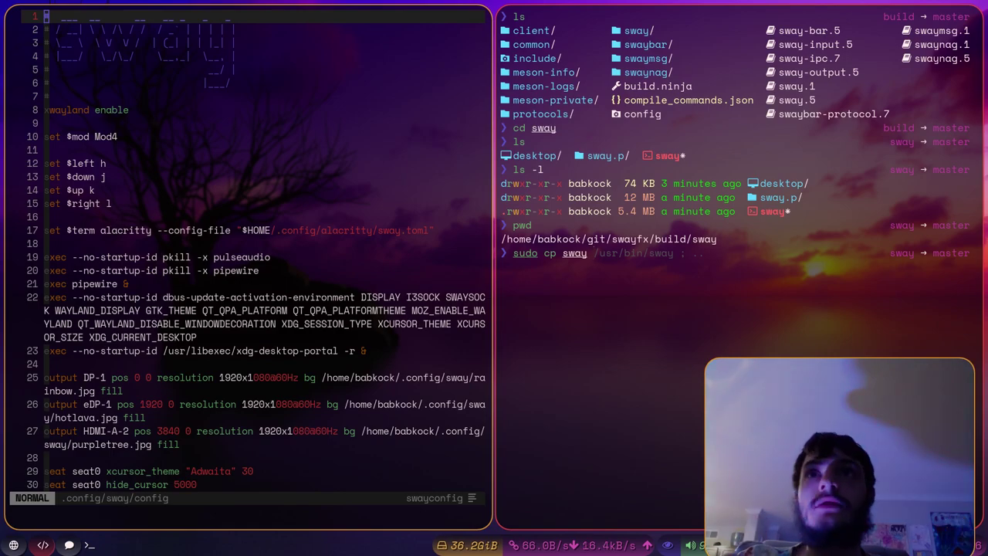
{"action": "type", "text": "/usr/bin/swa"}
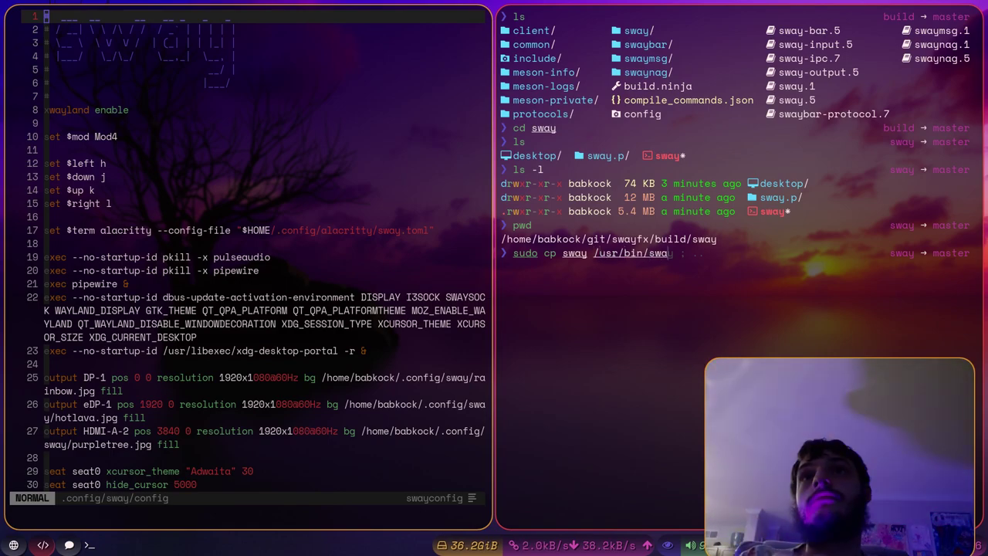
{"action": "type", "text": "y"}
{"action": "left_click_drag", "start_coordinate": [904, 497], "coordinate": [900, 474]}
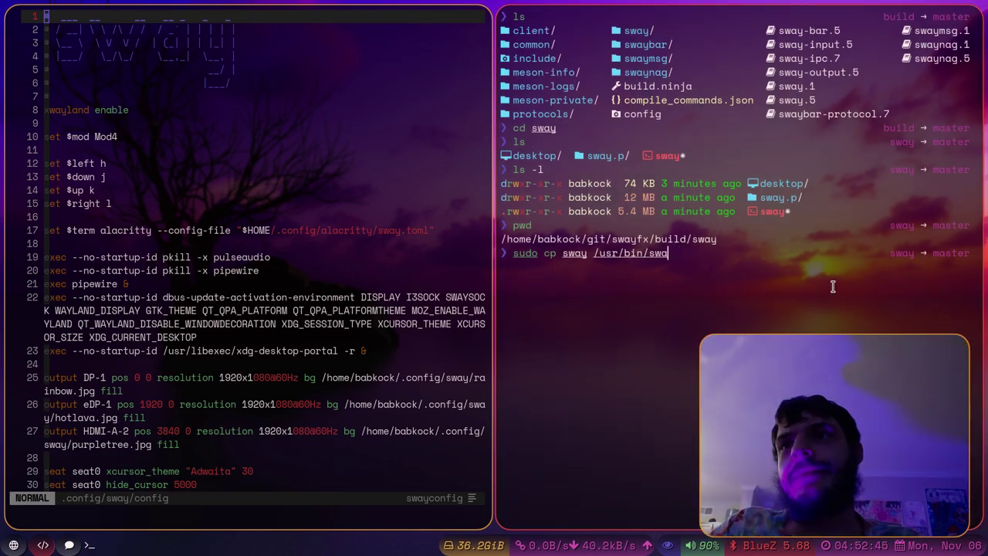
{"action": "key", "text": "BackSpace"}
{"action": "key", "text": "BackSpace"}
{"action": "key", "text": "BackSpace"}
{"action": "key", "text": "BackSpace"}
{"action": "key", "text": "BackSpace"}
{"action": "key", "text": "BackSpace"}
{"action": "key", "text": "BackSpace"}
{"action": "key", "text": "BackSpace"}
{"action": "key", "text": "BackSpace"}
{"action": "key", "text": "BackSpace"}
{"action": "key", "text": "BackSpace"}
{"action": "key", "text": "BackSpace"}
{"action": "key", "text": "BackSpace"}
{"action": "key", "text": "BackSpace"}
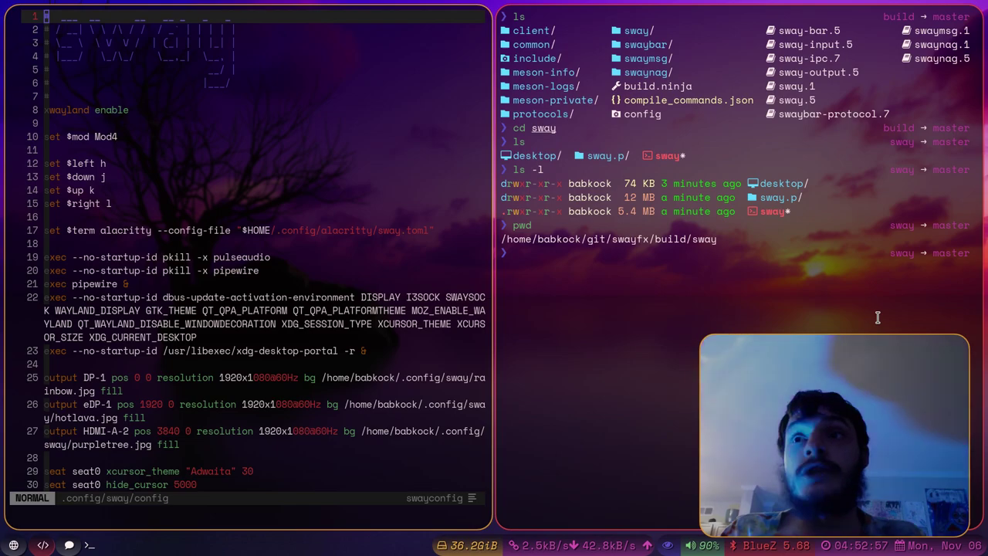
{"action": "type", "text": "sudo cp /usr/bin"}
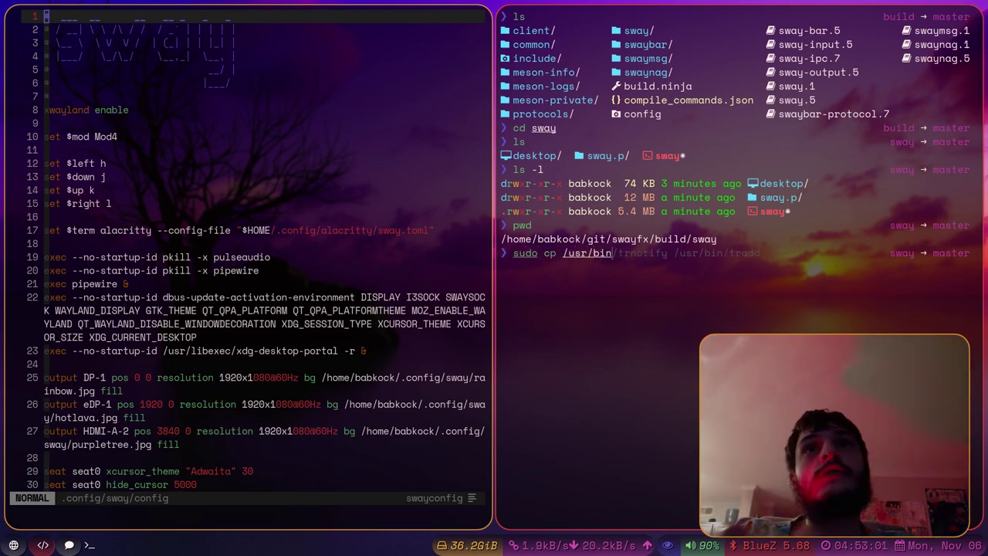
{"action": "type", "text": "/sway /"}
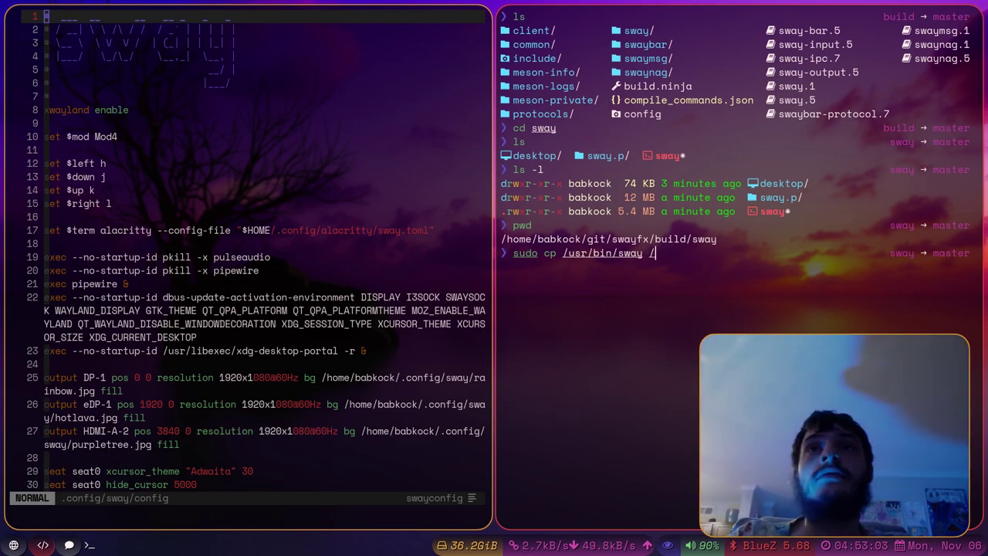
{"action": "type", "text": "usr/b"}
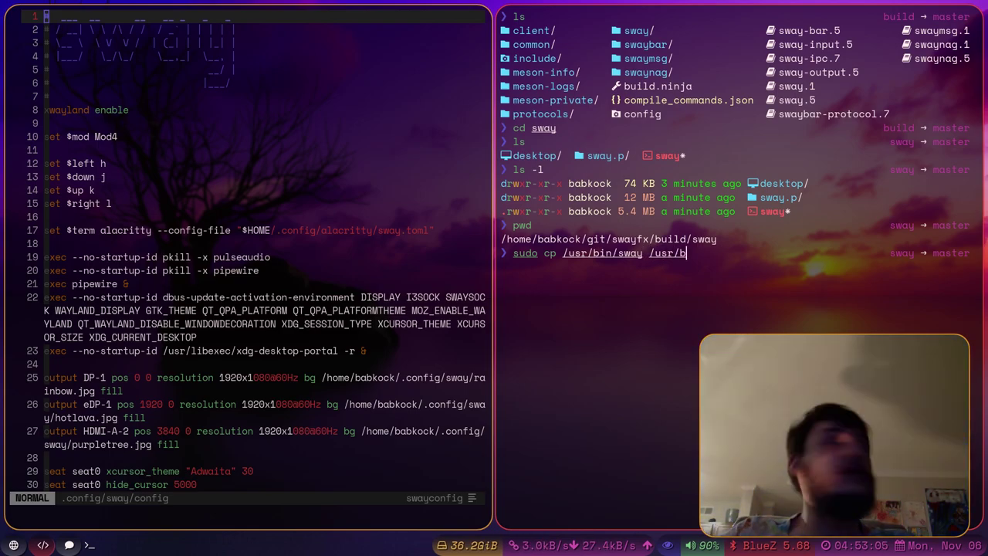
{"action": "type", "text": "in/sway-old"}
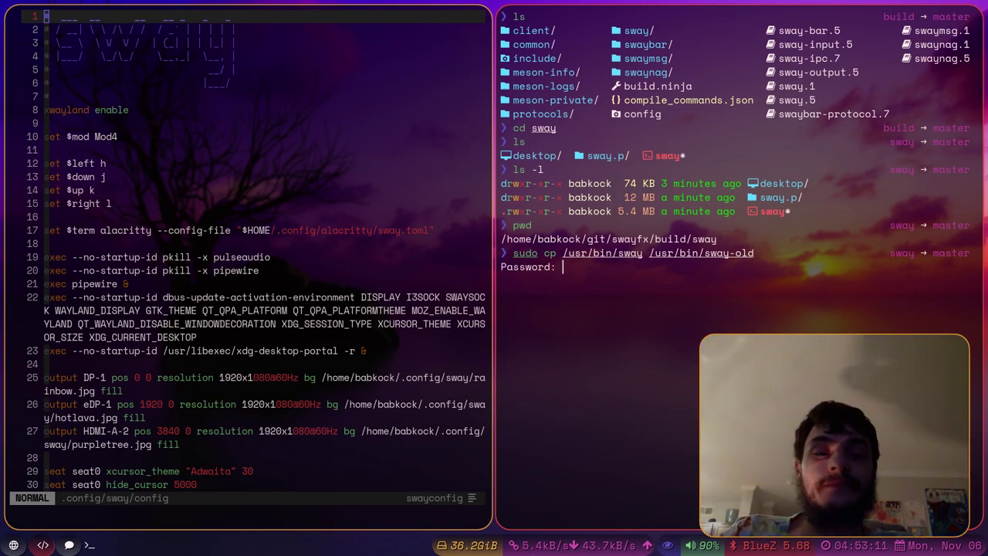
{"action": "key", "text": "Return"}
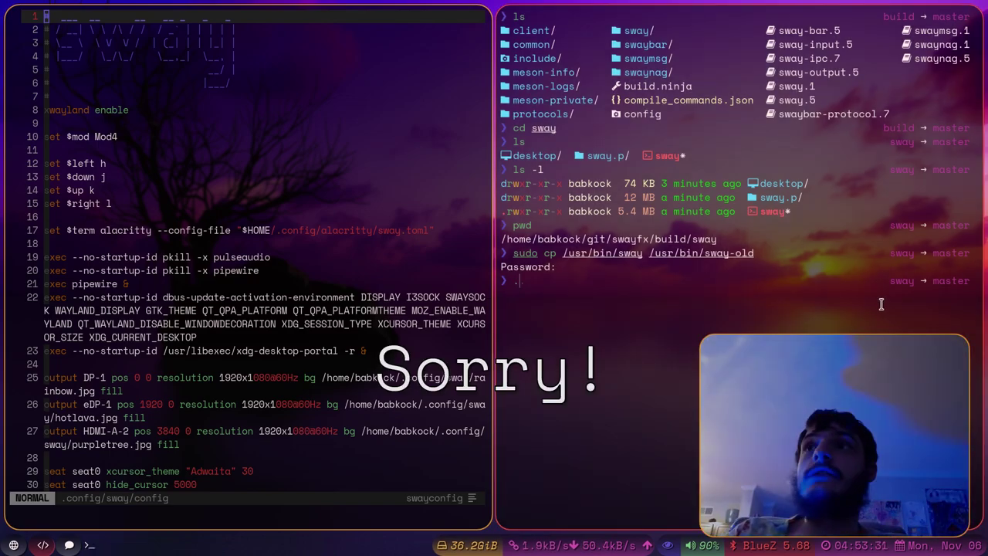
- Enter the swaybar build folder and run ./swaybar, which fails with 'No bar_id passed'
{"action": "type", "text": "s"}
{"action": "key", "text": "Return"}
{"action": "type", "text": "cd swaybar"}
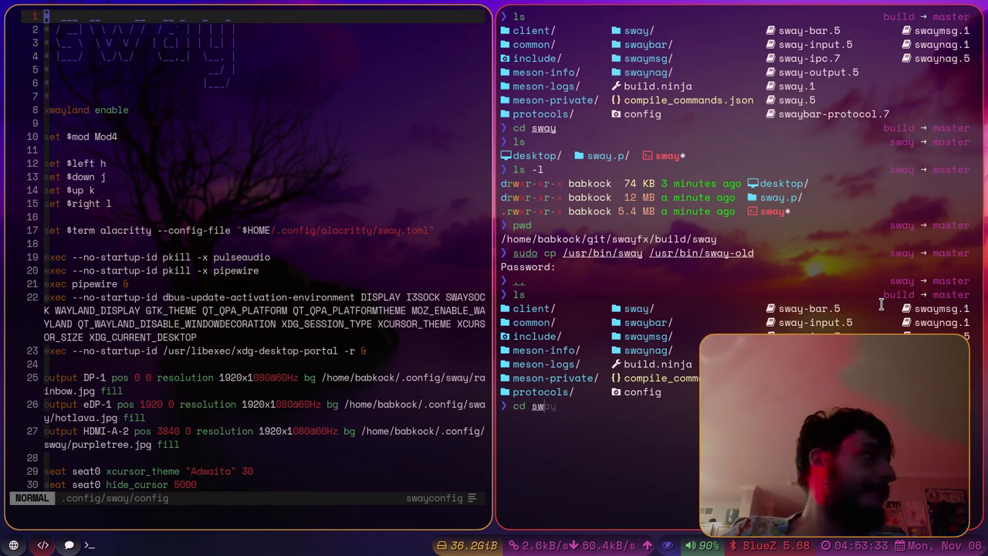
{"action": "key", "text": "Return"}
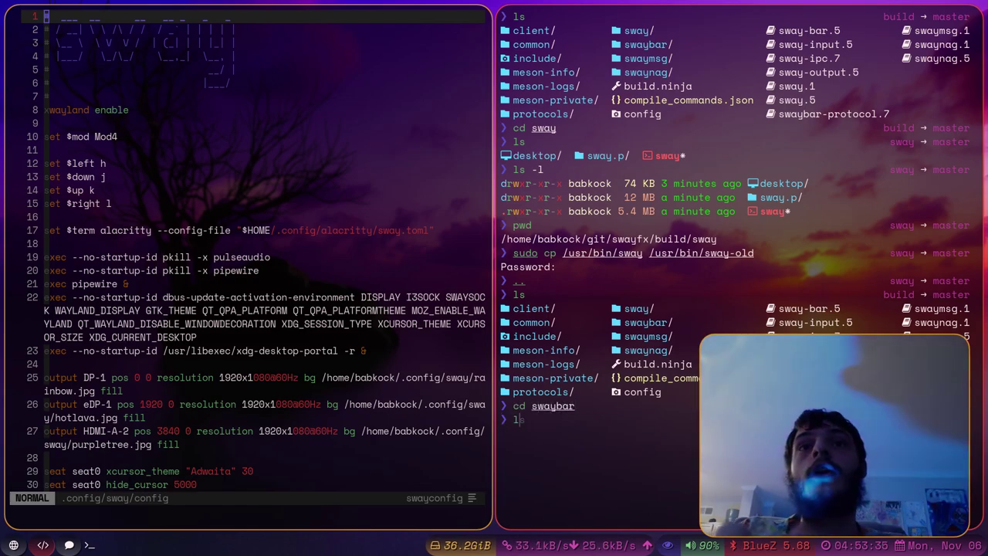
{"action": "key", "text": "ctrl+l"}
{"action": "key", "text": "Return"}
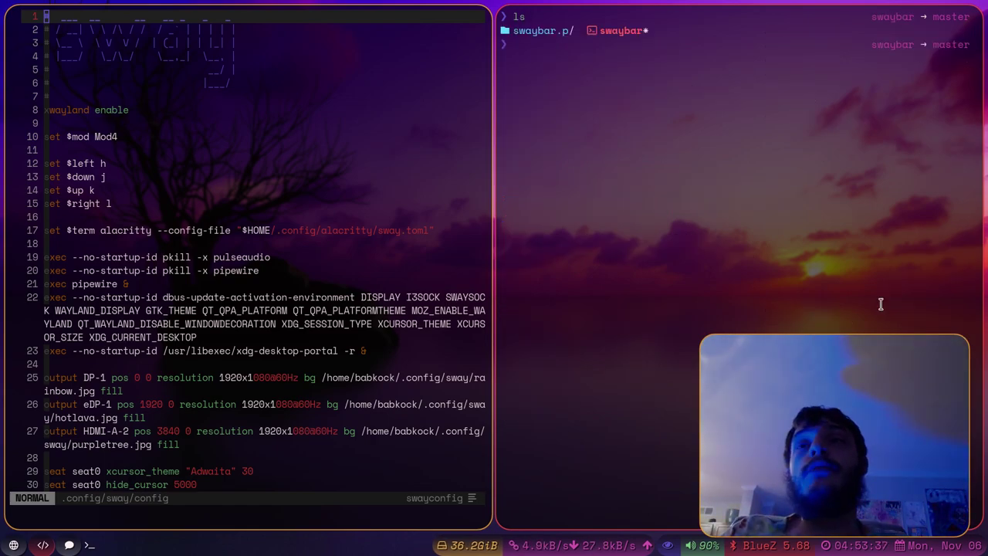
{"action": "type", "text": "./"}
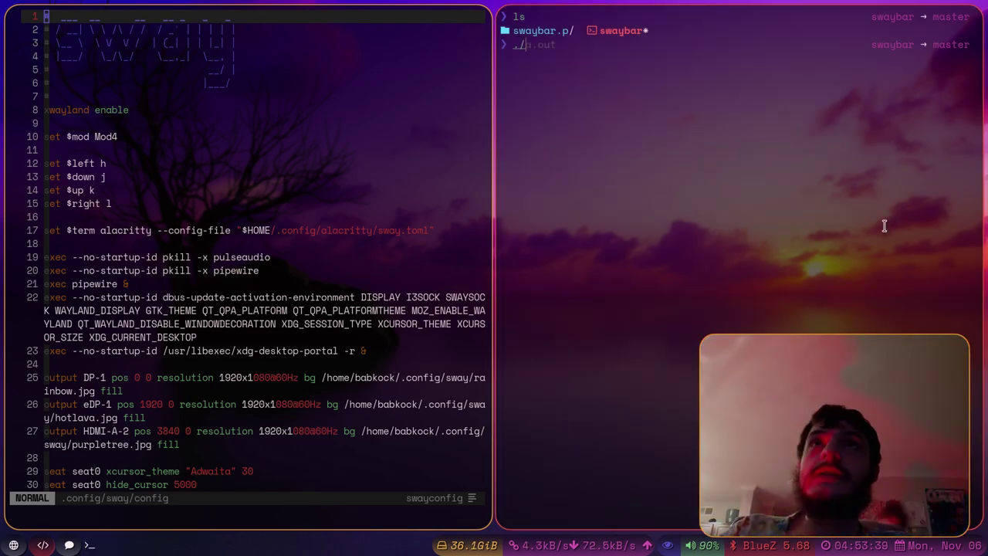
{"action": "type", "text": "swaybar"}
{"action": "key", "text": "Return"}
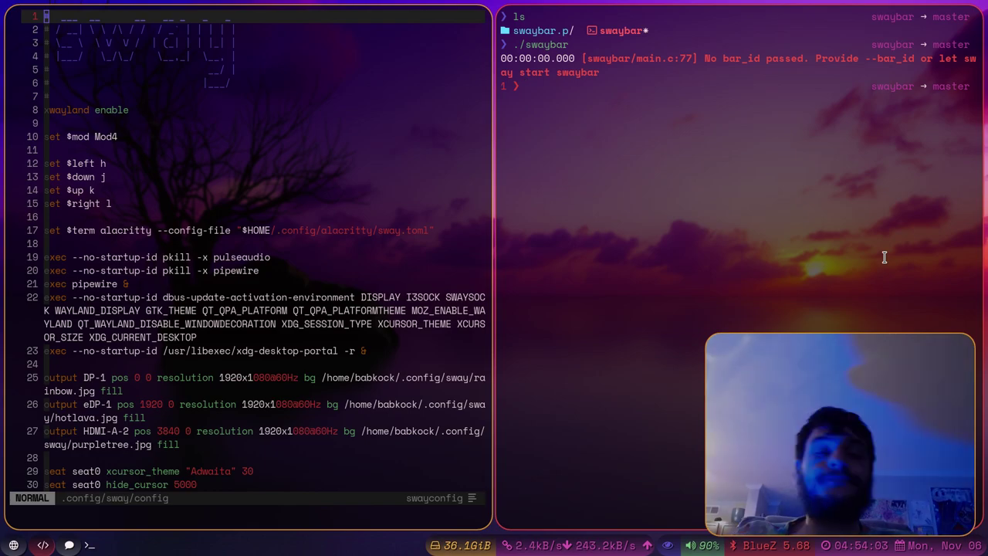
- Relist the swaybar folder, then bring up flake.nix in the swayfx repository on GitHub
{"action": "type", "text": "ls"}
{"action": "key", "text": "Return"}
{"action": "key", "text": "super+1"}
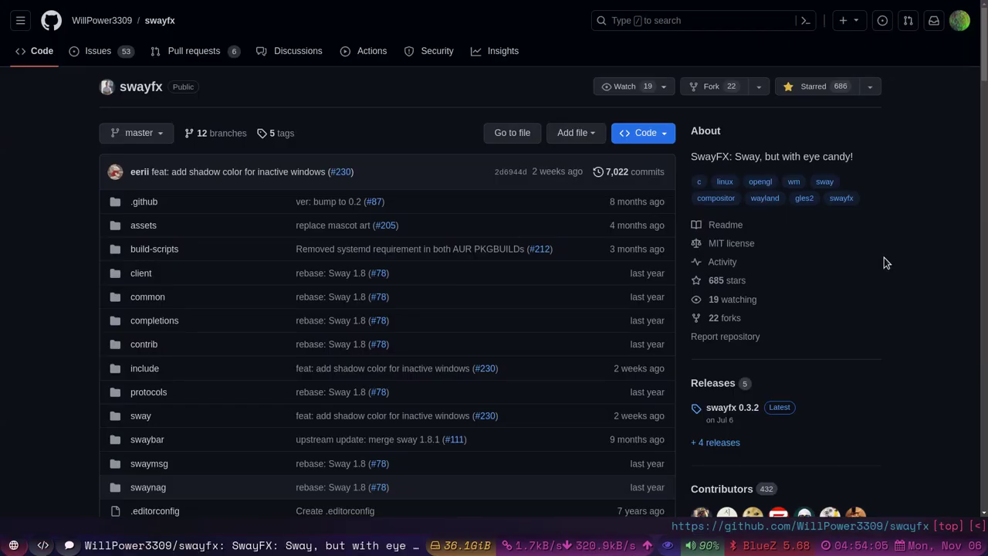
{"action": "scroll", "coordinate": [892, 301], "scroll_direction": "down", "scroll_amount": 5}
{"action": "scroll", "coordinate": [876, 315], "scroll_direction": "down", "scroll_amount": 5}
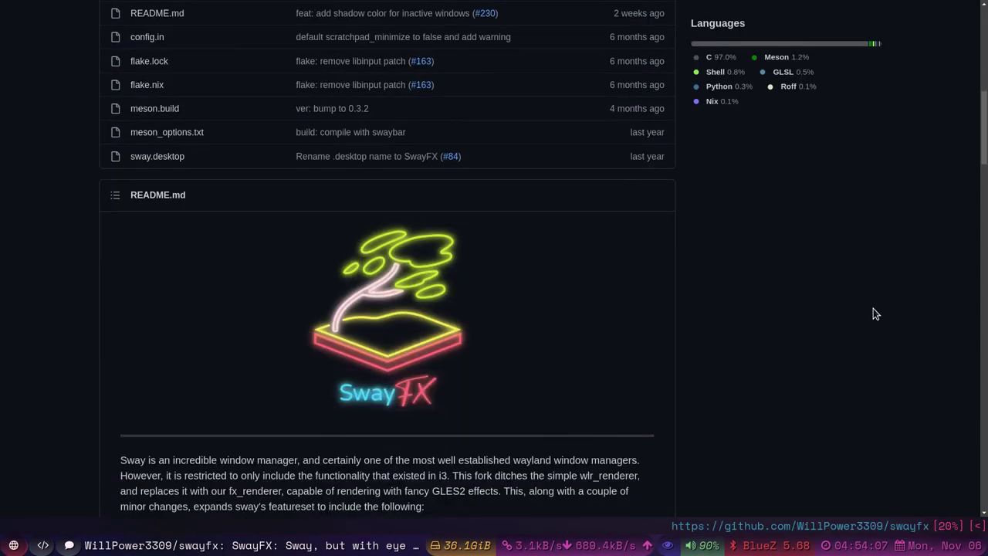
{"action": "scroll", "coordinate": [284, 258], "scroll_direction": "up", "scroll_amount": 6}
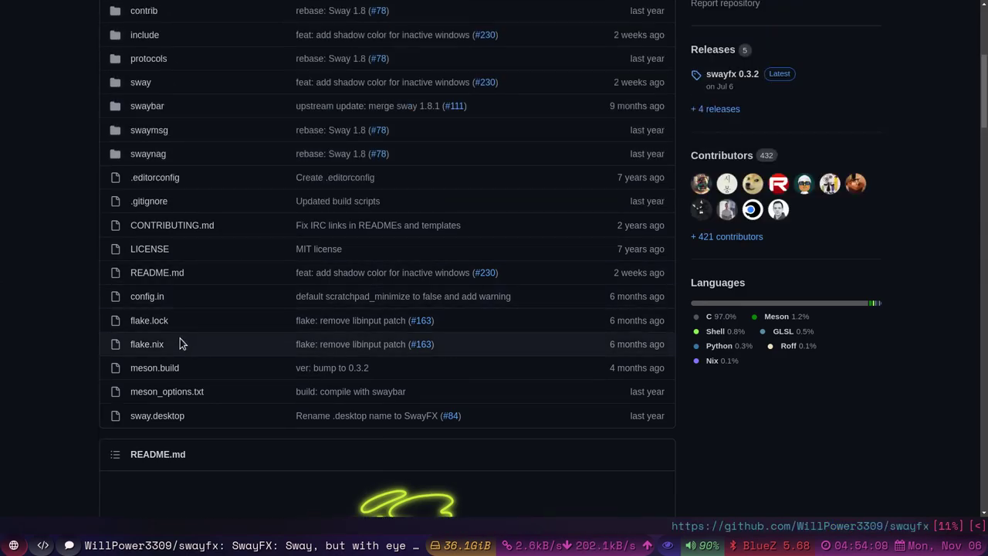
{"action": "key", "text": "super+2"}
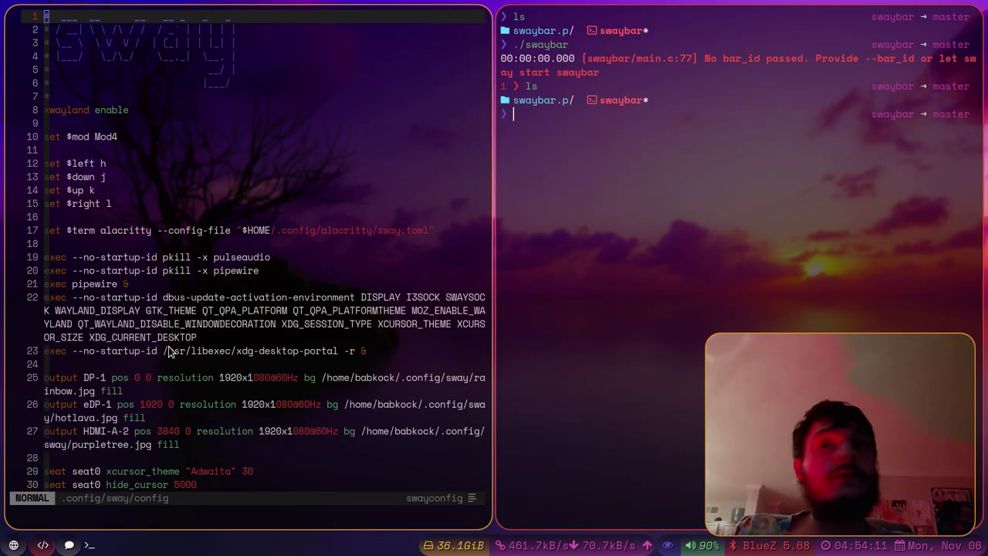
{"action": "key", "text": "super+1"}
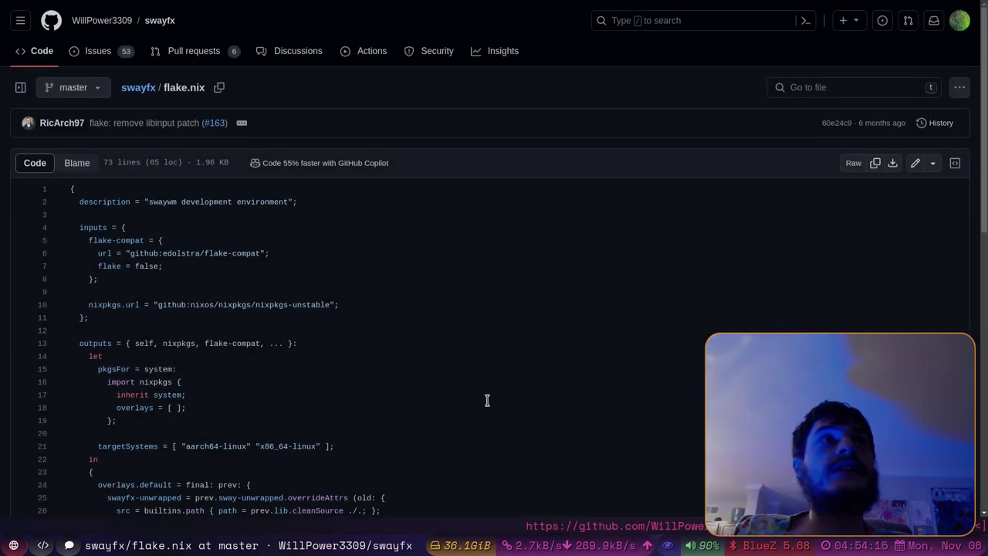
{"action": "scroll", "coordinate": [487, 399], "scroll_direction": "down", "scroll_amount": 4}
{"action": "scroll", "coordinate": [486, 400], "scroll_direction": "up", "scroll_amount": 5}
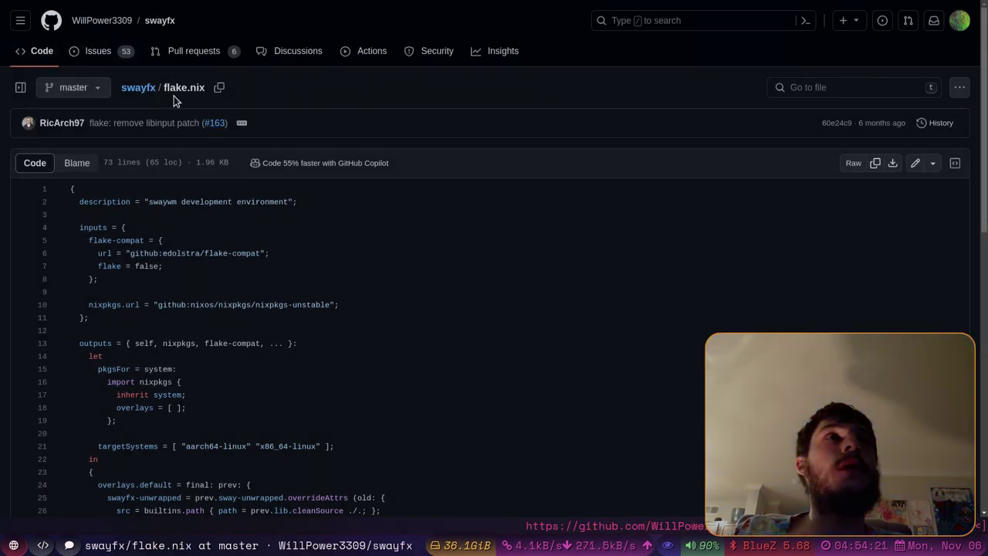
- Return to the swayfx repo home and scroll to the README features and 0.3.2 packaging table
{"action": "left_click", "coordinate": [160, 20]}
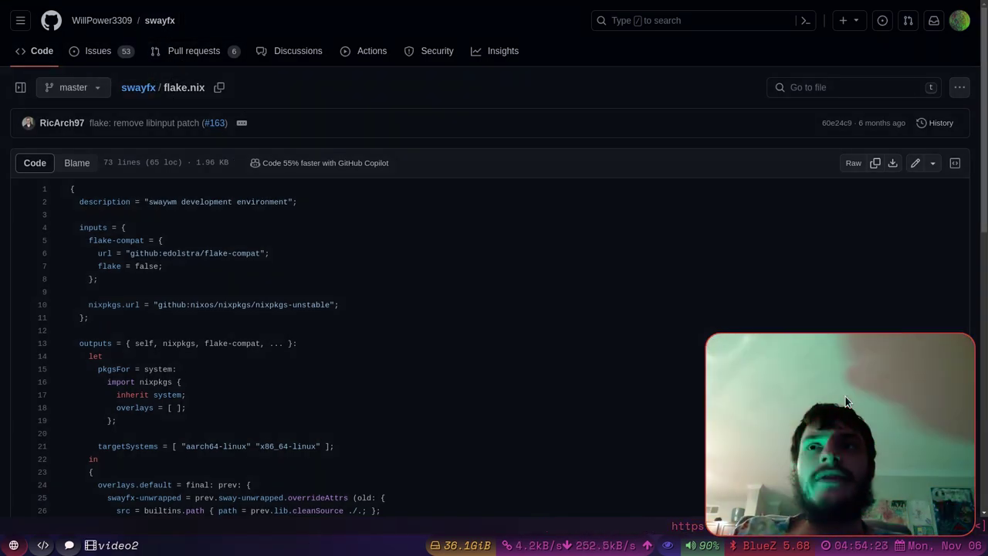
{"action": "scroll", "coordinate": [584, 359], "scroll_direction": "down", "scroll_amount": 5}
{"action": "scroll", "coordinate": [583, 359], "scroll_direction": "down", "scroll_amount": 8}
{"action": "scroll", "coordinate": [335, 368], "scroll_direction": "up", "scroll_amount": 2}
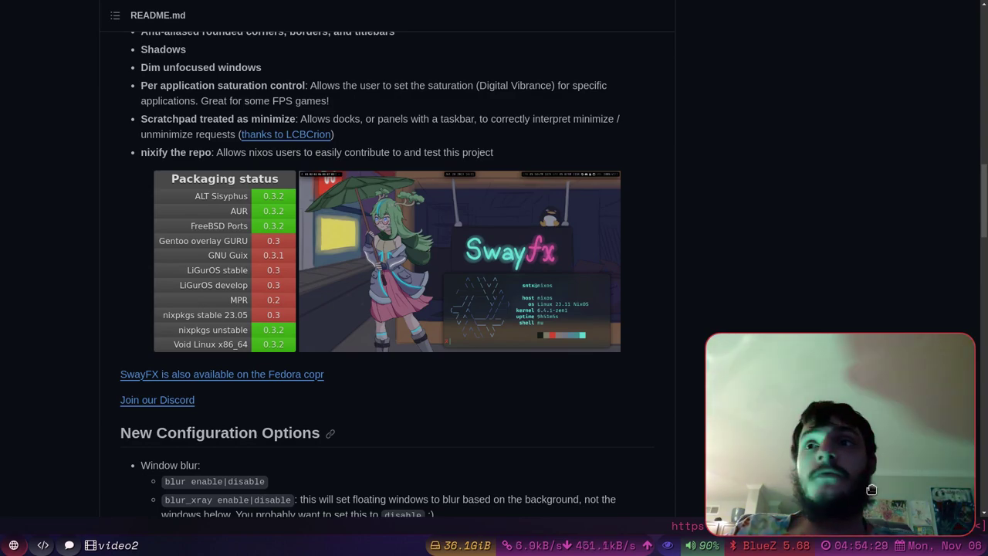
{"action": "left_click_drag", "start_coordinate": [875, 491], "coordinate": [873, 484]}
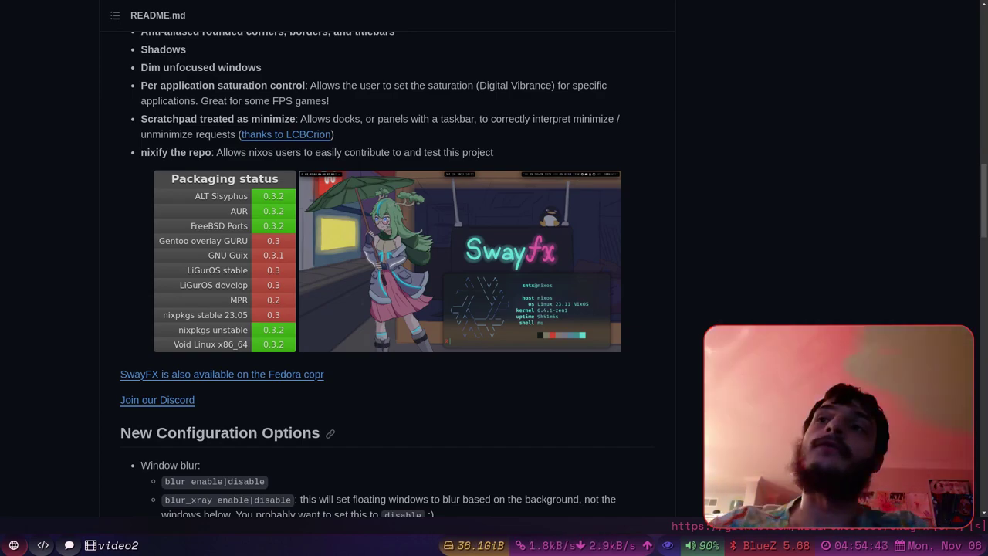
{"action": "left_click_drag", "start_coordinate": [918, 423], "coordinate": [915, 413]}
{"action": "scroll", "coordinate": [498, 440], "scroll_direction": "up", "scroll_amount": 1}
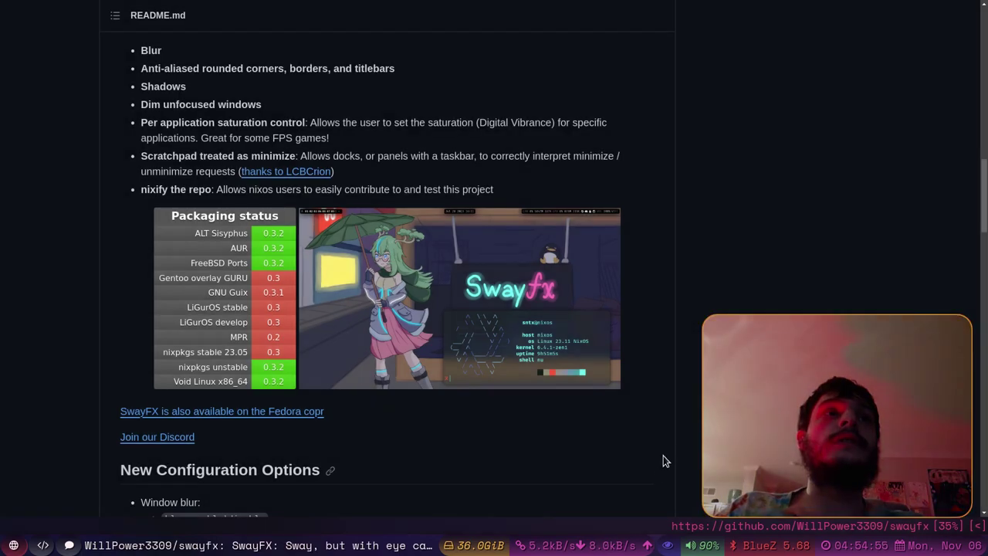
{"action": "scroll", "coordinate": [613, 478], "scroll_direction": "up", "scroll_amount": 1}
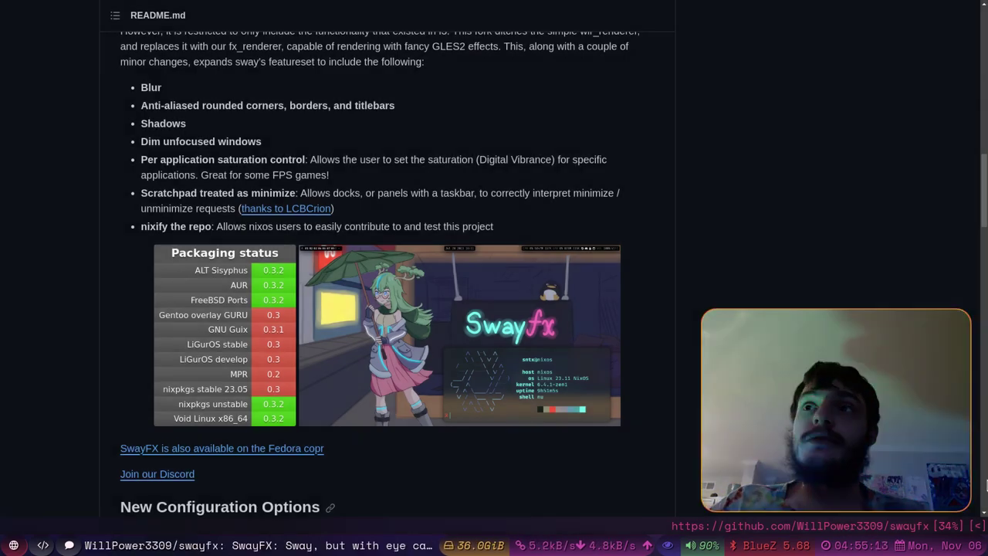
{"action": "key", "text": "super+2"}
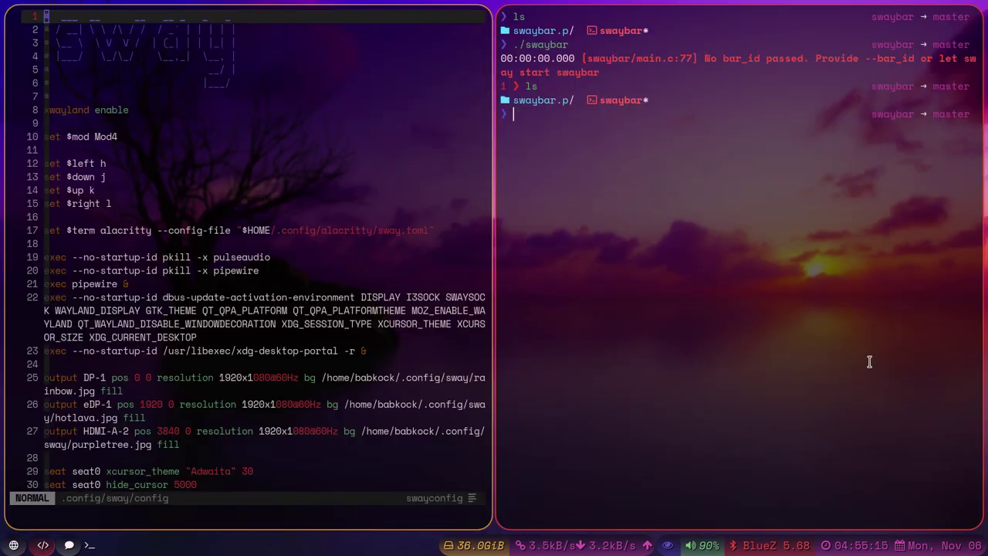
{"action": "key", "text": "super+1"}
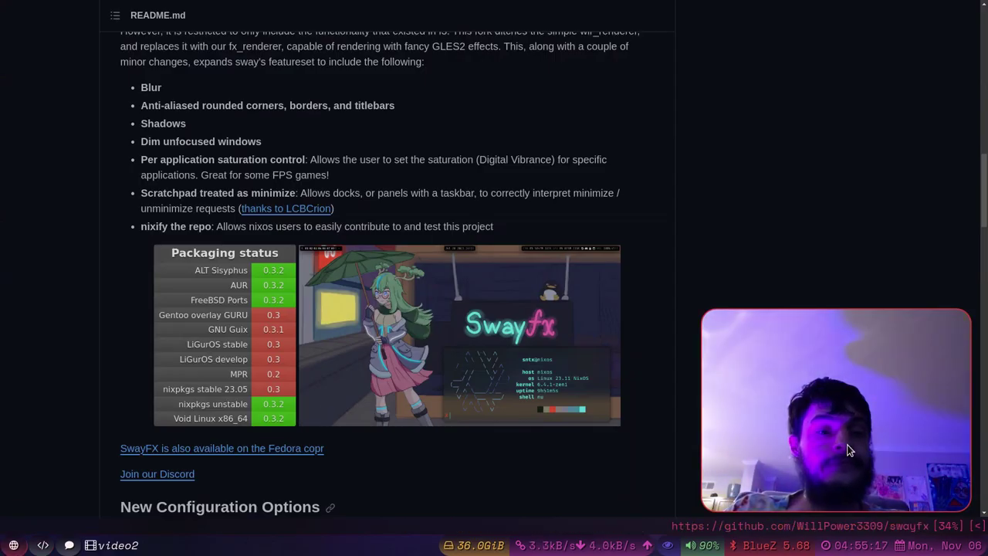
{"action": "key", "text": "super+2"}
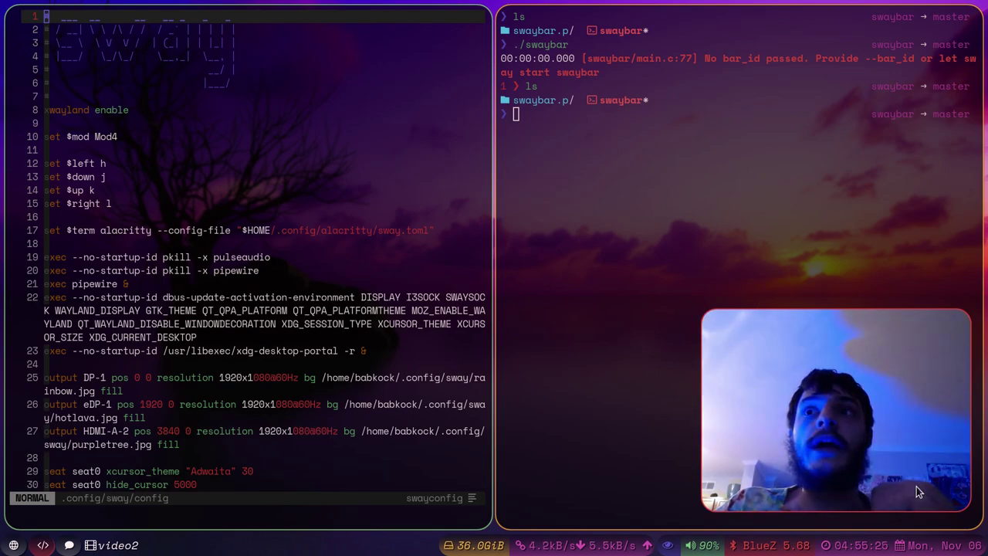
{"action": "scroll", "coordinate": [411, 381], "scroll_direction": "down", "scroll_amount": 2}
{"action": "scroll", "coordinate": [411, 381], "scroll_direction": "up", "scroll_amount": 2}
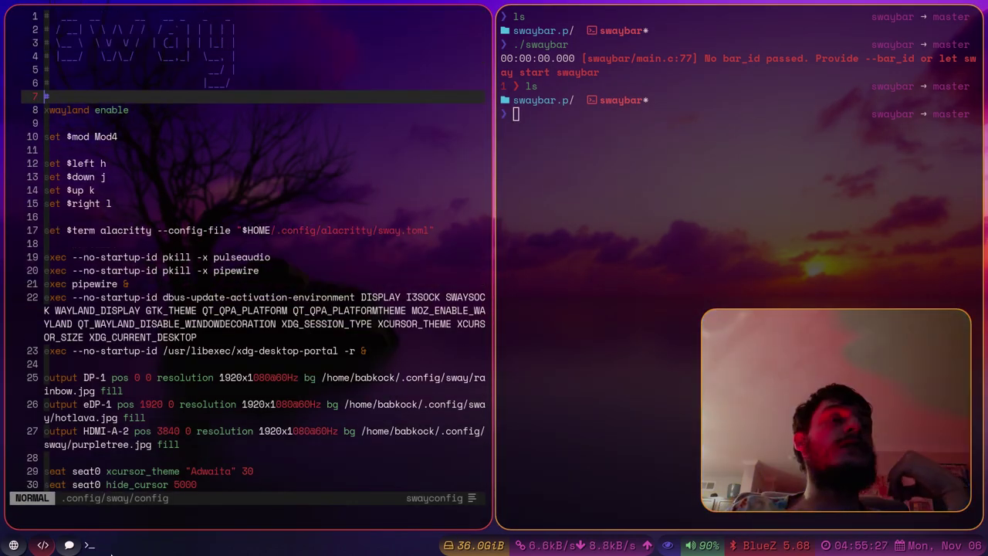
{"action": "left_click", "coordinate": [15, 545]}
{"action": "scroll", "coordinate": [67, 450], "scroll_direction": "up", "scroll_amount": 5}
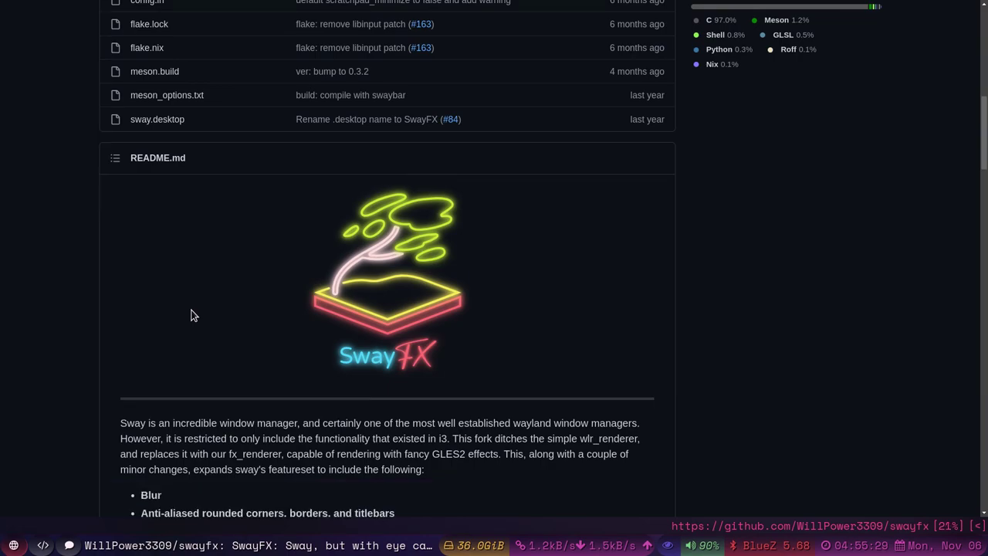
{"action": "scroll", "coordinate": [193, 312], "scroll_direction": "down", "scroll_amount": 5}
{"action": "scroll", "coordinate": [193, 311], "scroll_direction": "down", "scroll_amount": 5}
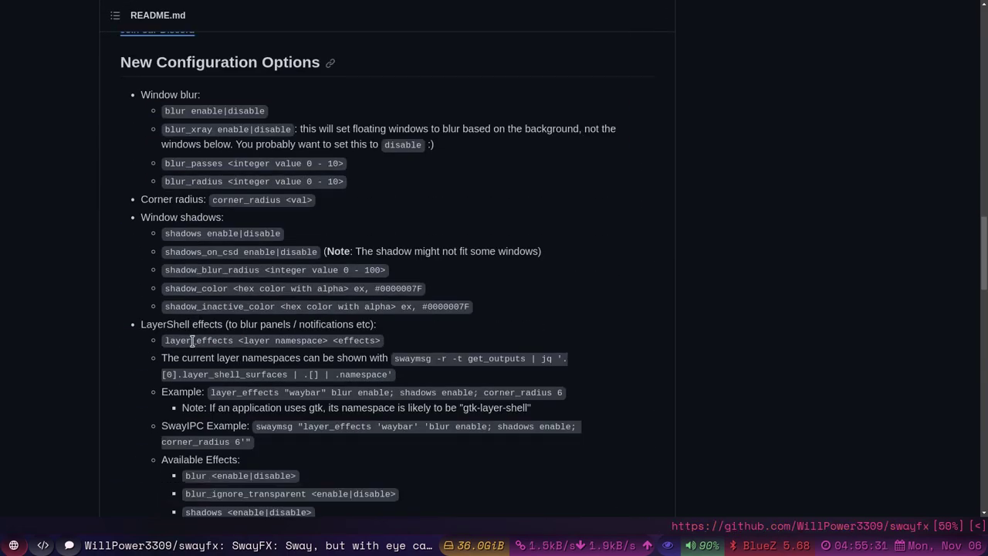
{"action": "scroll", "coordinate": [193, 341], "scroll_direction": "down", "scroll_amount": 1}
{"action": "scroll", "coordinate": [205, 336], "scroll_direction": "up", "scroll_amount": 3}
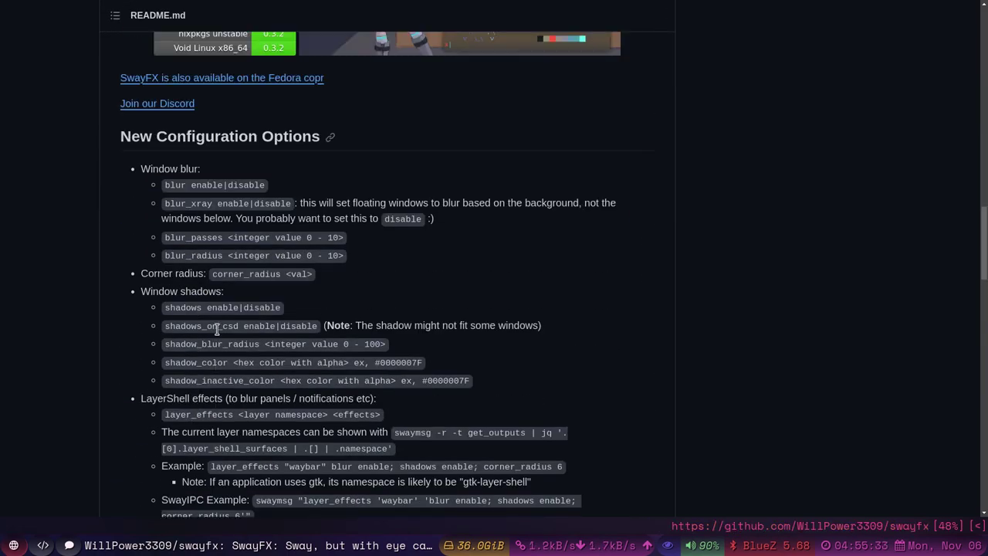
{"action": "scroll", "coordinate": [217, 329], "scroll_direction": "down", "scroll_amount": 1}
{"action": "scroll", "coordinate": [262, 297], "scroll_direction": "down", "scroll_amount": 1}
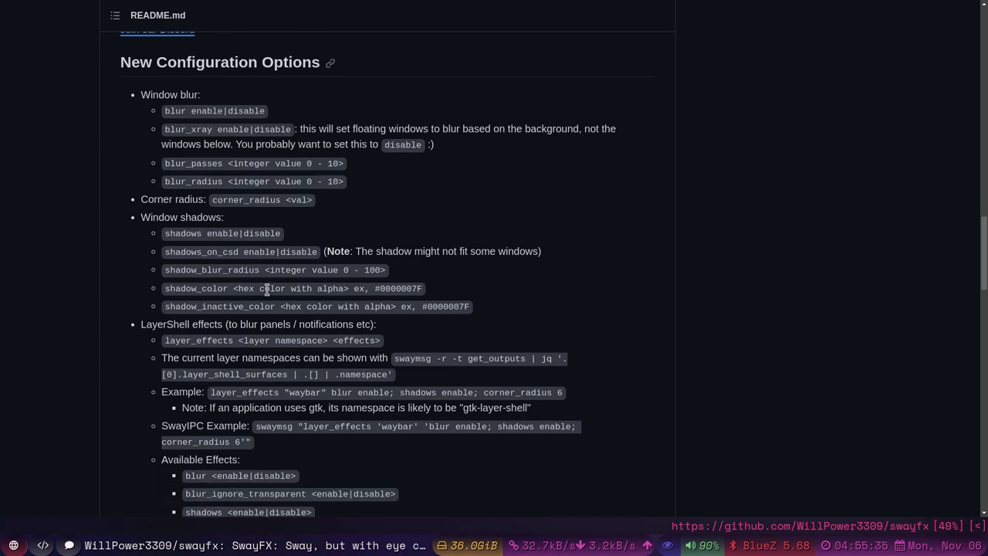
{"action": "scroll", "coordinate": [266, 290], "scroll_direction": "up", "scroll_amount": 2}
{"action": "scroll", "coordinate": [266, 290], "scroll_direction": "down", "scroll_amount": 2}
{"action": "scroll", "coordinate": [268, 293], "scroll_direction": "down", "scroll_amount": 2}
- Switch to the sway config workspace and scroll down through the file
{"action": "left_click", "coordinate": [42, 548]}
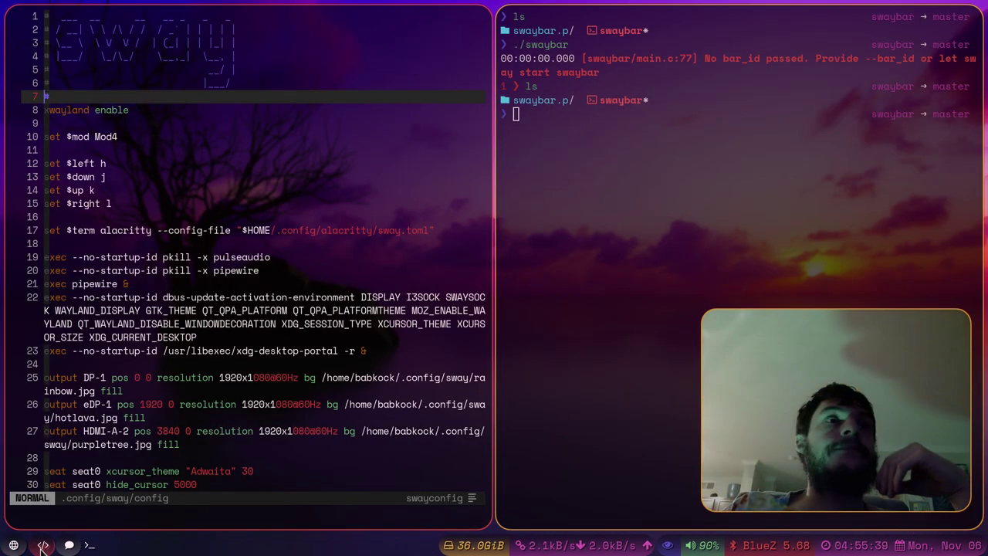
{"action": "scroll", "coordinate": [223, 266], "scroll_direction": "down", "scroll_amount": 1}
{"action": "scroll", "coordinate": [224, 268], "scroll_direction": "up", "scroll_amount": 1}
{"action": "scroll", "coordinate": [224, 267], "scroll_direction": "down", "scroll_amount": 1}
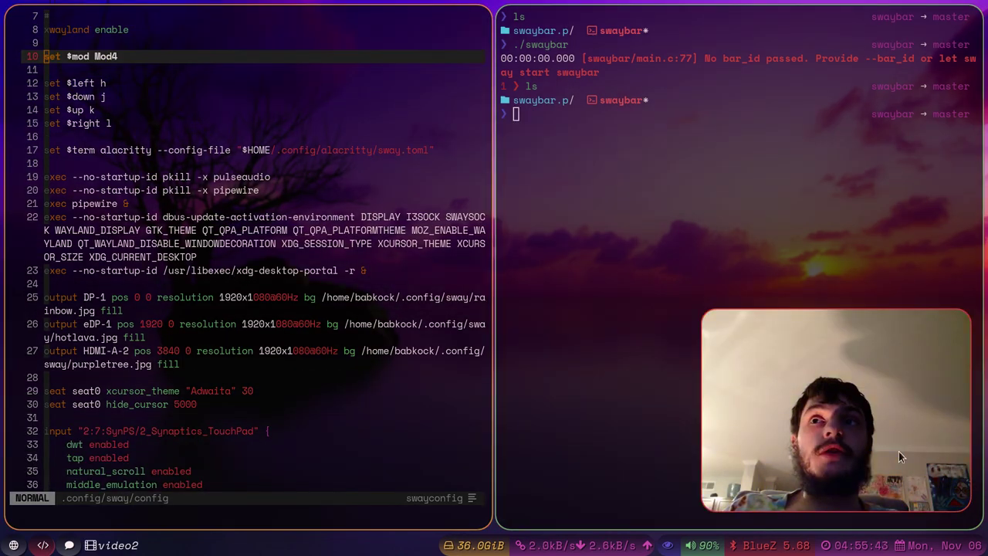
{"action": "left_click_drag", "start_coordinate": [896, 451], "coordinate": [526, 412]}
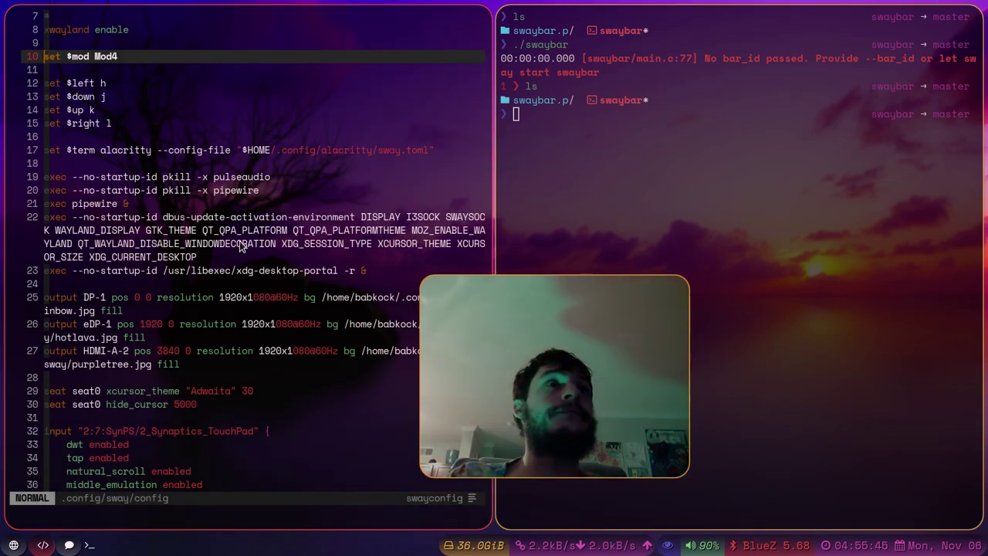
{"action": "scroll", "coordinate": [243, 240], "scroll_direction": "down", "scroll_amount": 1}
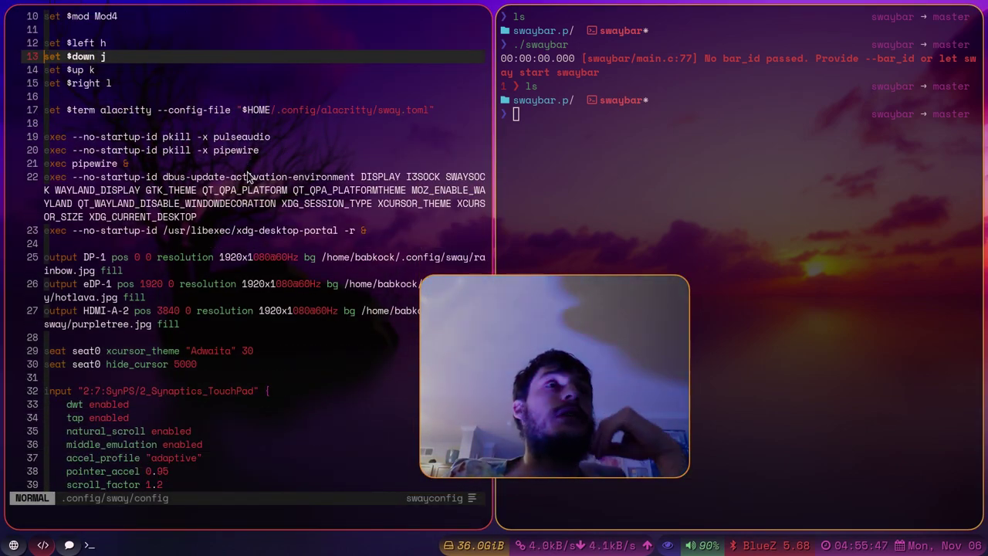
{"action": "scroll", "coordinate": [248, 178], "scroll_direction": "down", "scroll_amount": 3}
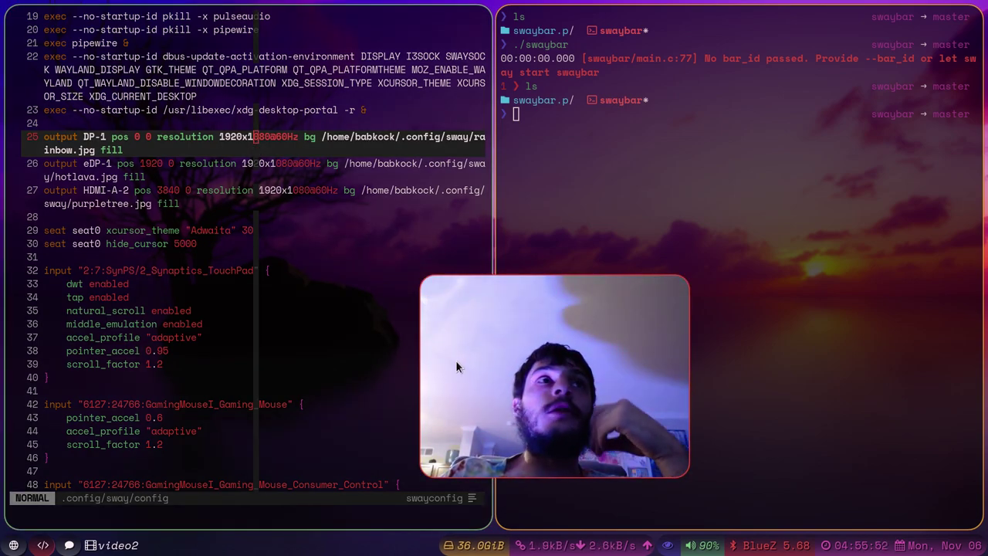
- Step through the SwayFX block from blur enable to titlebar_separator disable, lines 61–70
{"action": "left_click", "coordinate": [232, 259]}
{"action": "scroll", "coordinate": [228, 287], "scroll_direction": "down", "scroll_amount": 2}
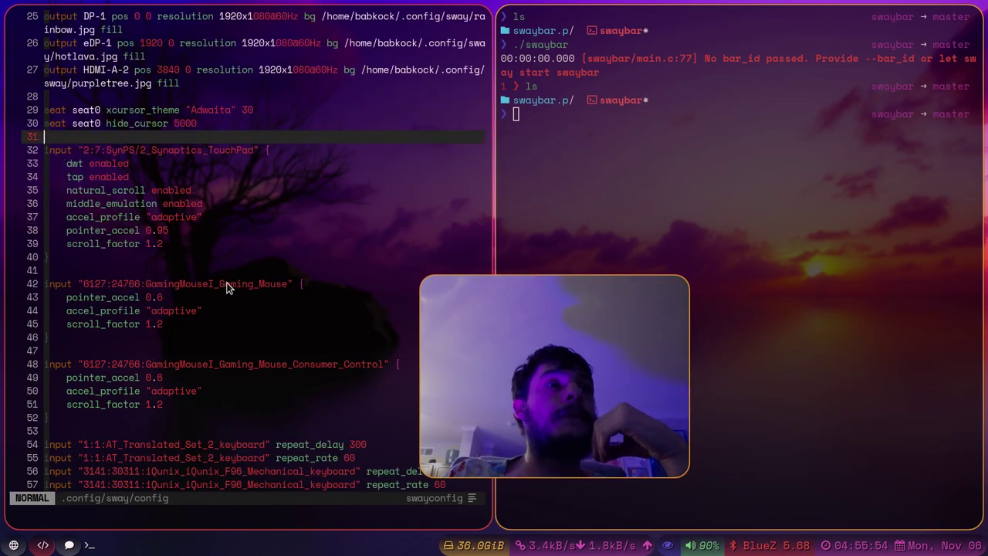
{"action": "scroll", "coordinate": [227, 288], "scroll_direction": "down", "scroll_amount": 5}
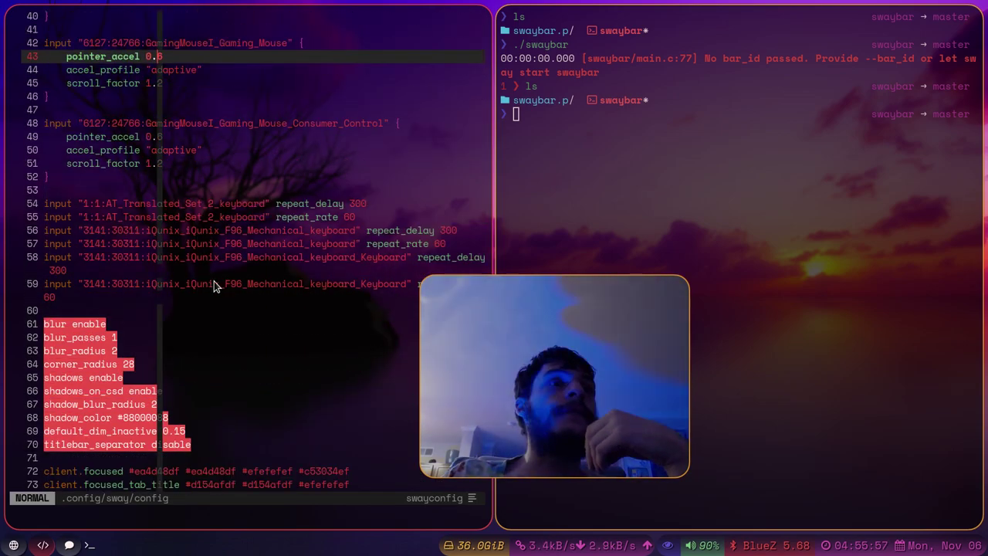
{"action": "scroll", "coordinate": [215, 285], "scroll_direction": "down", "scroll_amount": 2}
{"action": "left_click", "coordinate": [172, 372]}
{"action": "left_click", "coordinate": [165, 246]}
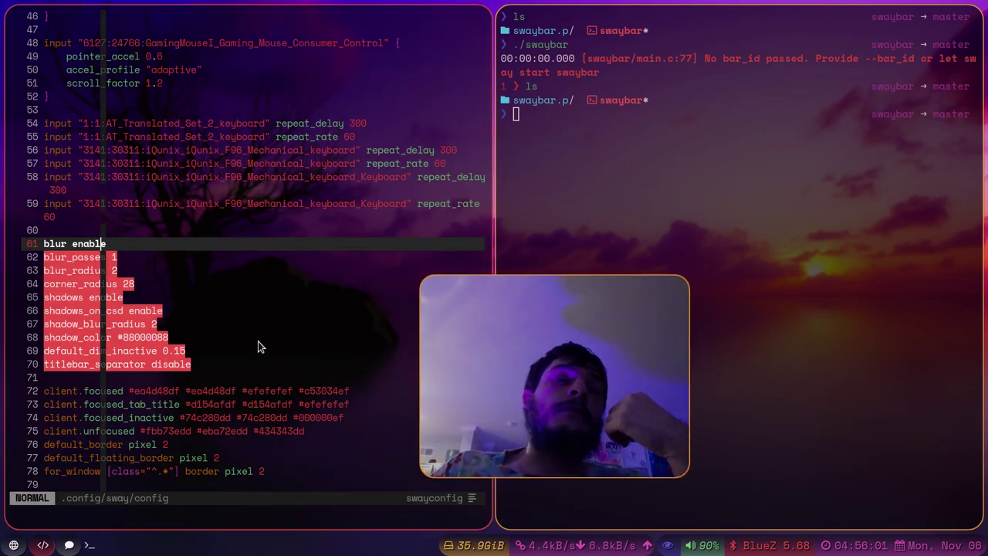
{"action": "left_click", "coordinate": [239, 364]}
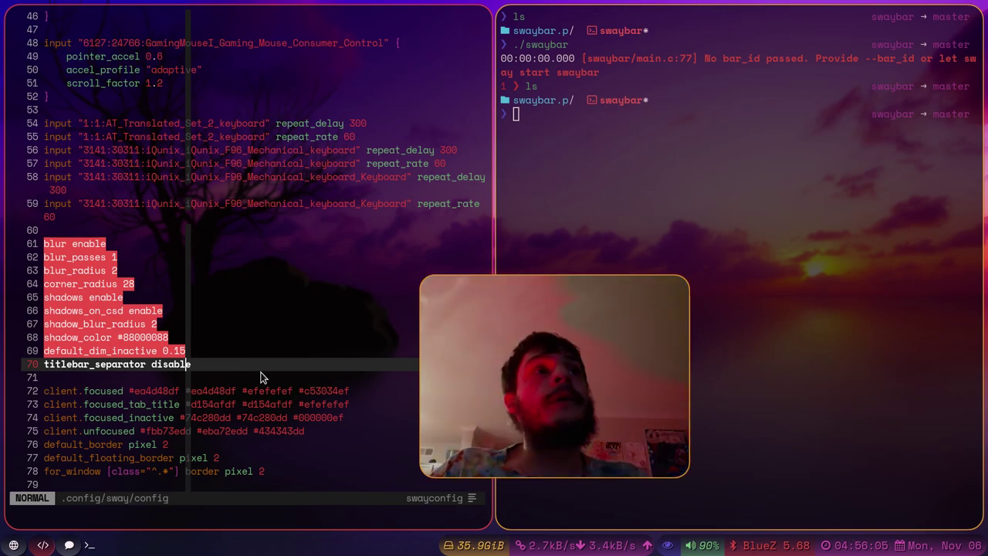
{"action": "left_click", "coordinate": [260, 376]}
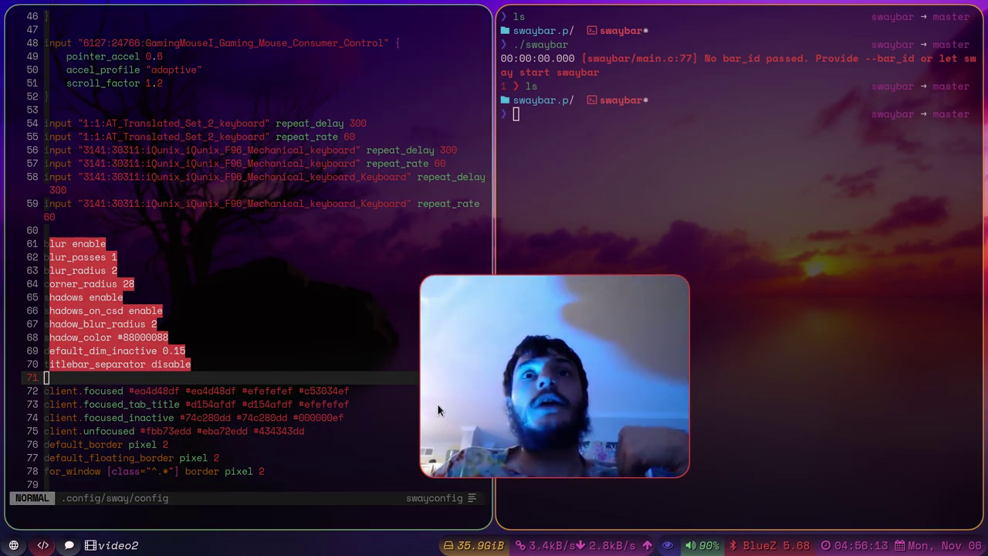
- Review the shadow_color, default_dim_inactive and shadow_blur_radius 2 values
{"action": "left_click", "coordinate": [202, 363]}
{"action": "left_click", "coordinate": [203, 348]}
{"action": "left_click", "coordinate": [208, 339]}
{"action": "left_click", "coordinate": [213, 353]}
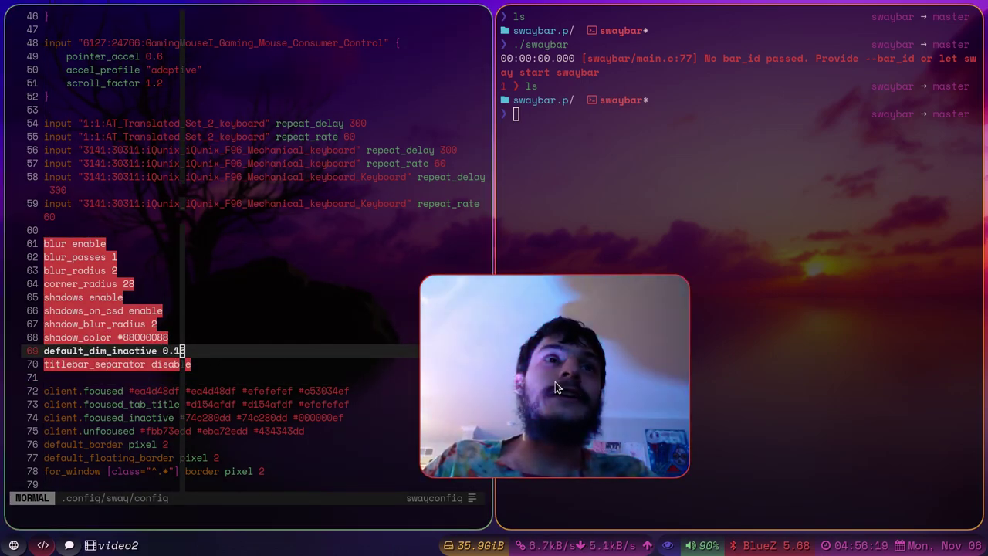
{"action": "left_click", "coordinate": [267, 330]}
{"action": "scroll", "coordinate": [266, 329], "scroll_direction": "up", "scroll_amount": 3}
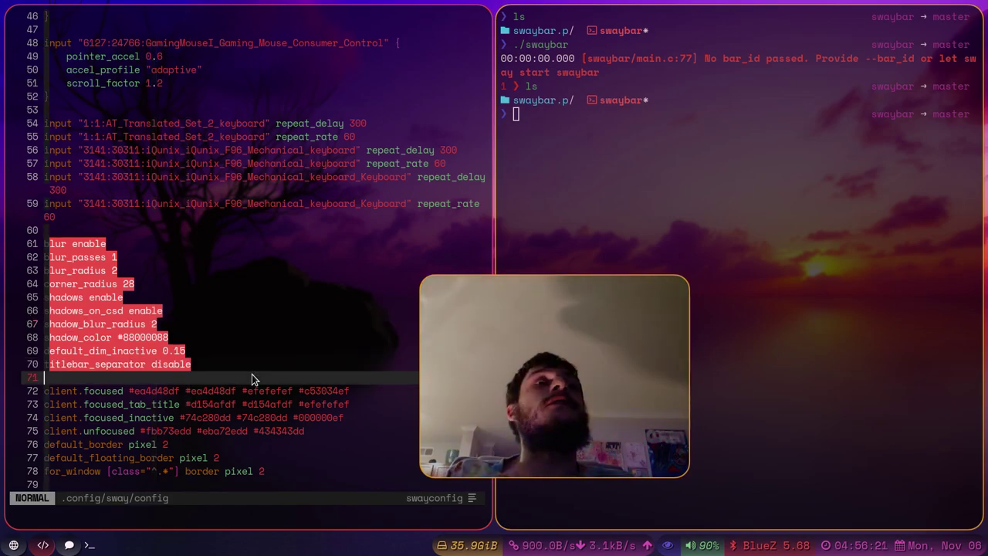
{"action": "scroll", "coordinate": [252, 373], "scroll_direction": "down", "scroll_amount": 14}
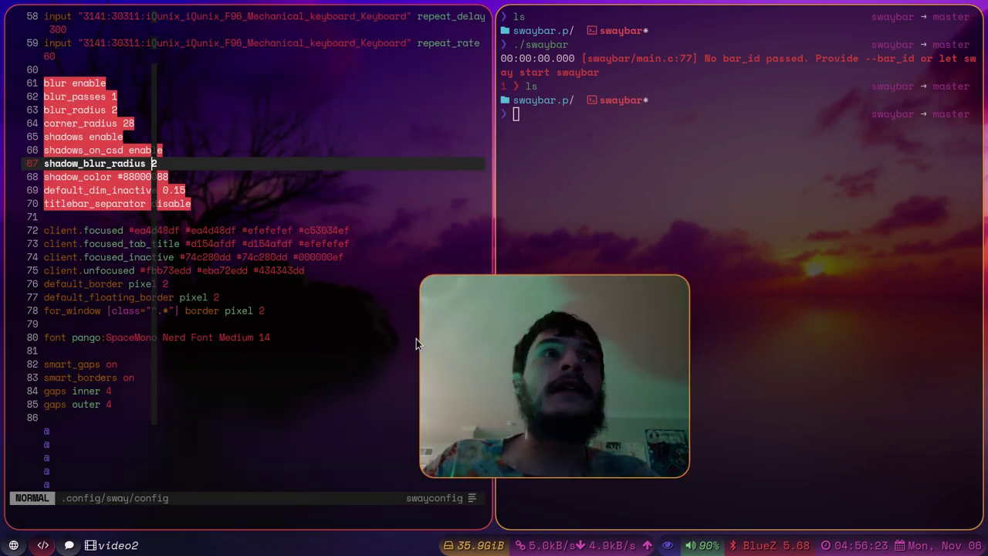
{"action": "scroll", "coordinate": [327, 317], "scroll_direction": "down", "scroll_amount": 5}
{"action": "scroll", "coordinate": [325, 314], "scroll_direction": "up", "scroll_amount": 14}
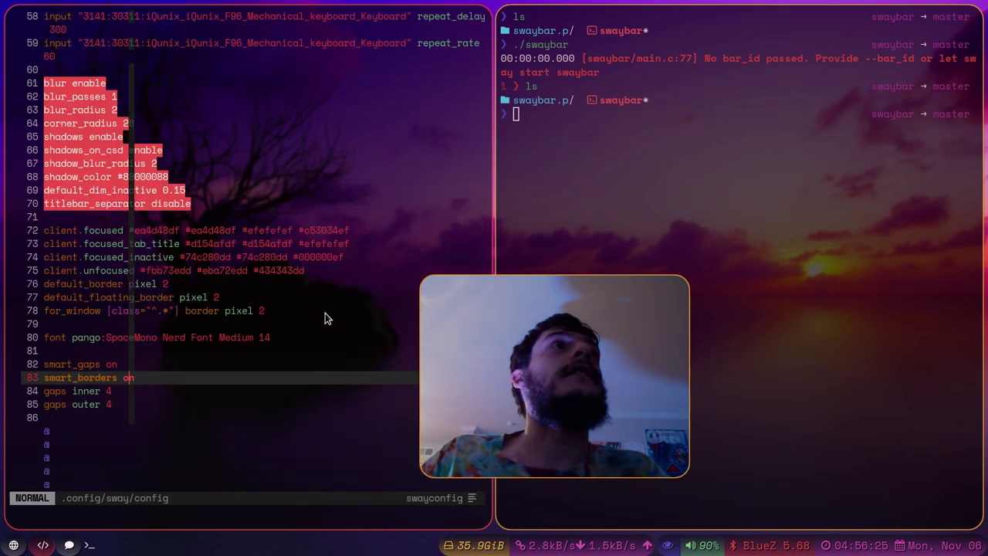
- Revisit the titlebar_separator and shadow_color lines, ending on the blur_passes line
{"action": "left_click", "coordinate": [265, 284]}
{"action": "left_click", "coordinate": [253, 299]}
{"action": "left_click", "coordinate": [249, 284]}
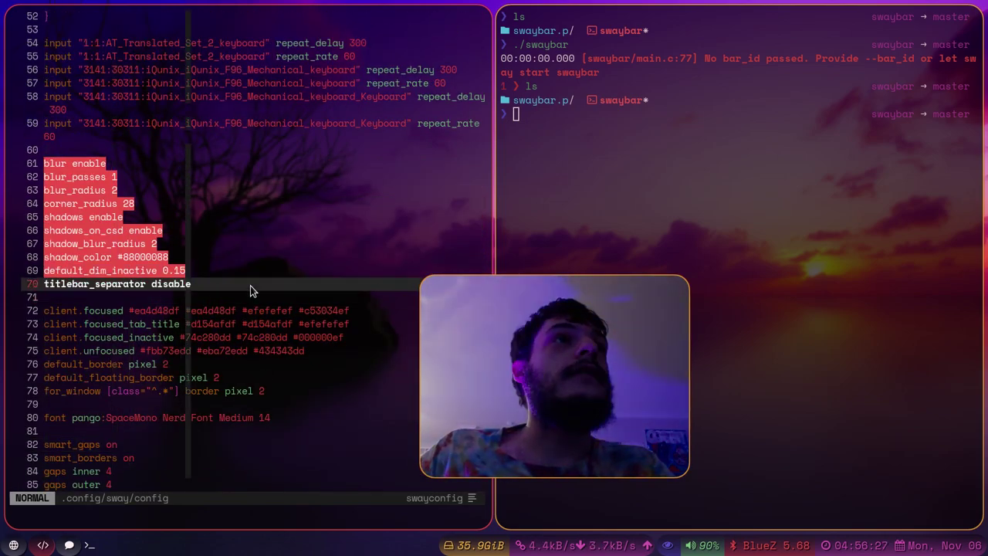
{"action": "left_click", "coordinate": [250, 259]}
{"action": "left_click", "coordinate": [252, 297]}
{"action": "left_click", "coordinate": [203, 150]}
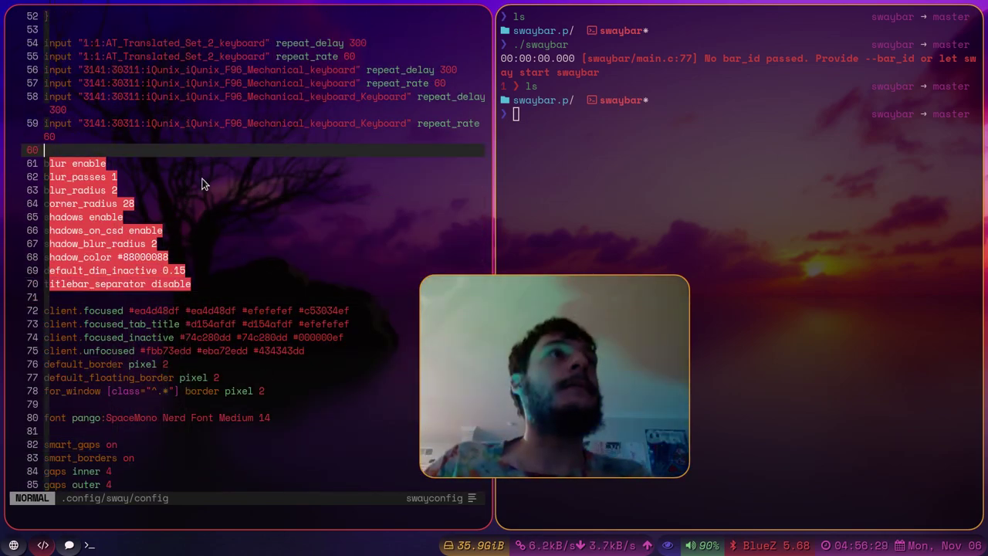
{"action": "left_click", "coordinate": [203, 179]}
- Change line 61 to 'blur disable' and save the config with :w
{"action": "key", "text": "a"}
{"action": "left_click", "coordinate": [208, 167]}
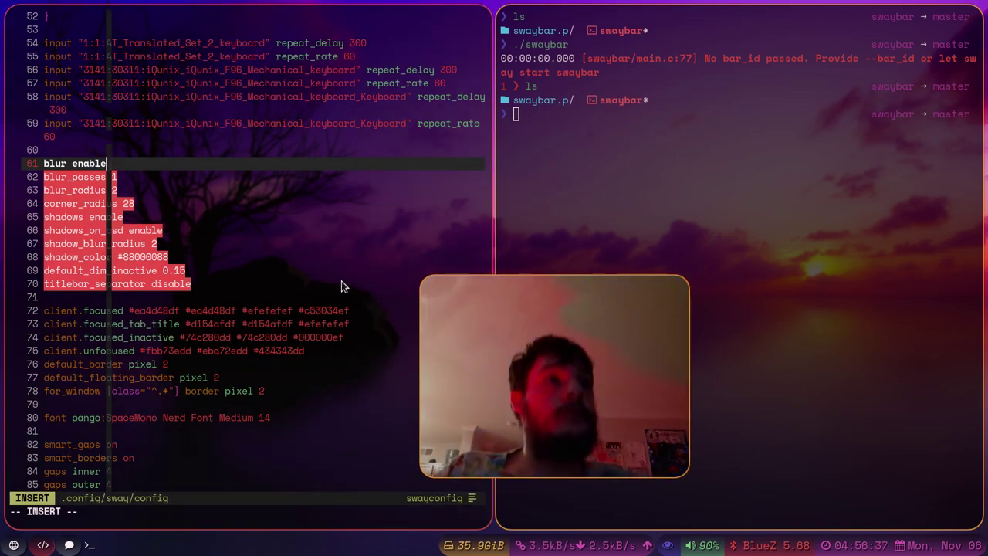
{"action": "key", "text": "BackSpace"}
{"action": "key", "text": "BackSpace"}
{"action": "key", "text": "BackSpace"}
{"action": "key", "text": "BackSpace"}
{"action": "key", "text": "BackSpace"}
{"action": "key", "text": "BackSpace"}
{"action": "type", "text": "dis"}
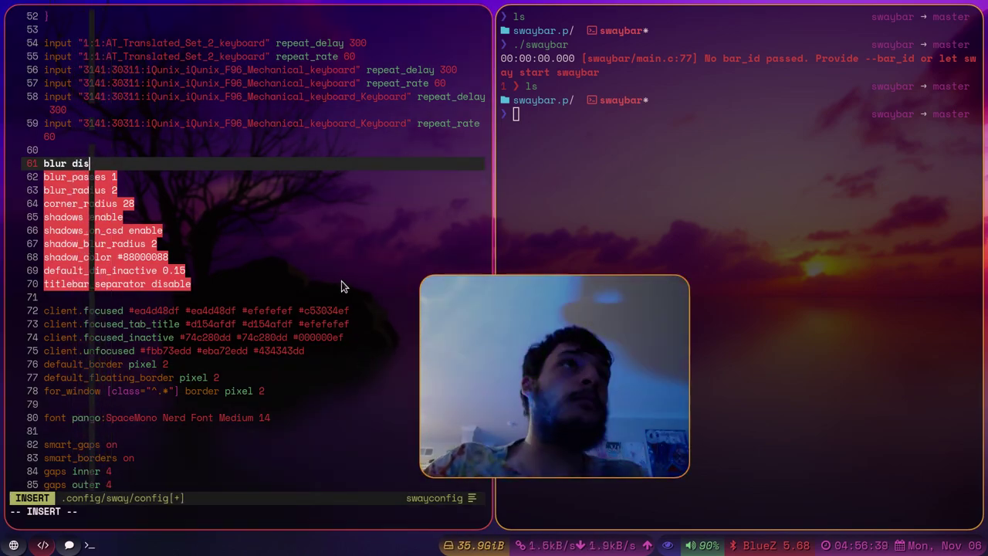
{"action": "key", "text": "Escape"}
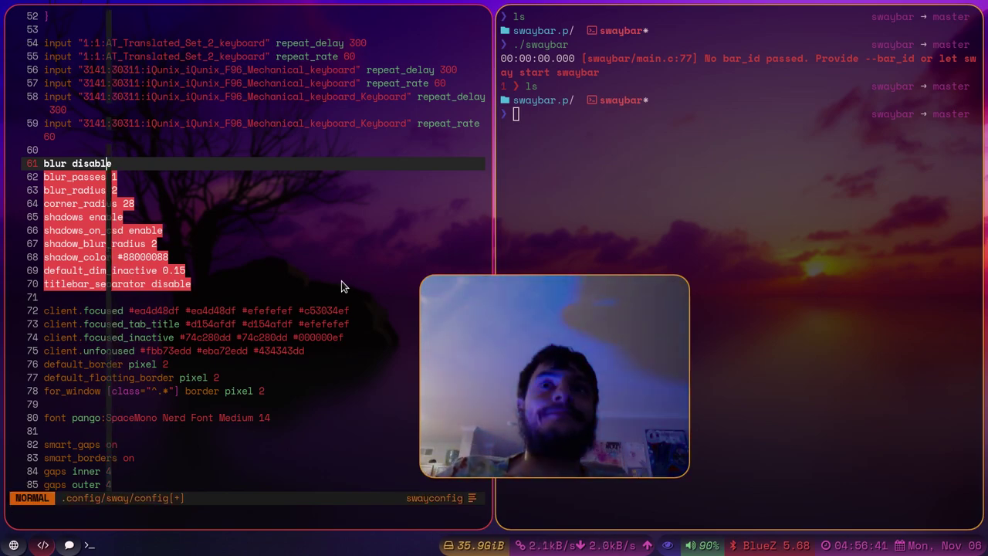
{"action": "type", "text": ":w"}
{"action": "key", "text": "Return"}
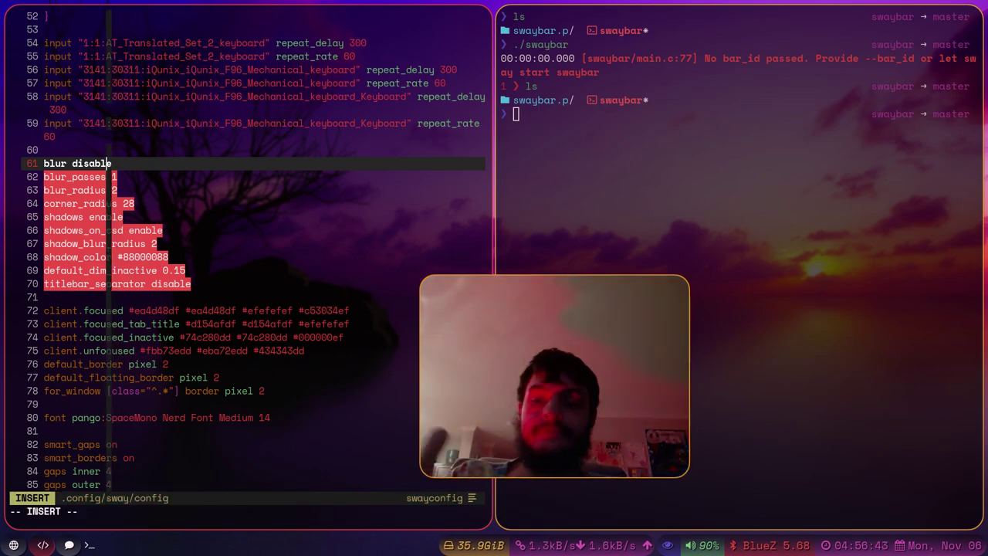
- Restore 'blur enable' and save the config again
{"action": "key", "text": "BackSpace"}
{"action": "key", "text": "BackSpace"}
{"action": "key", "text": "BackSpace"}
{"action": "key", "text": "BackSpace"}
{"action": "key", "text": "BackSpace"}
{"action": "key", "text": "BackSpace"}
{"action": "key", "text": "BackSpace"}
{"action": "type", "text": "en"}
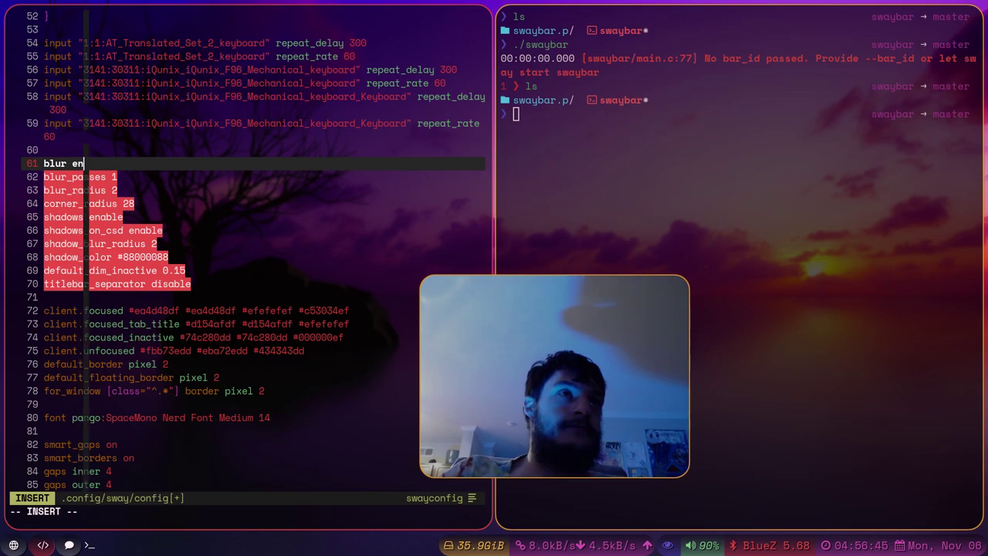
{"action": "type", "text": "able"}
{"action": "key", "text": "Escape"}
{"action": "type", "text": ":w"}
{"action": "key", "text": "Return"}
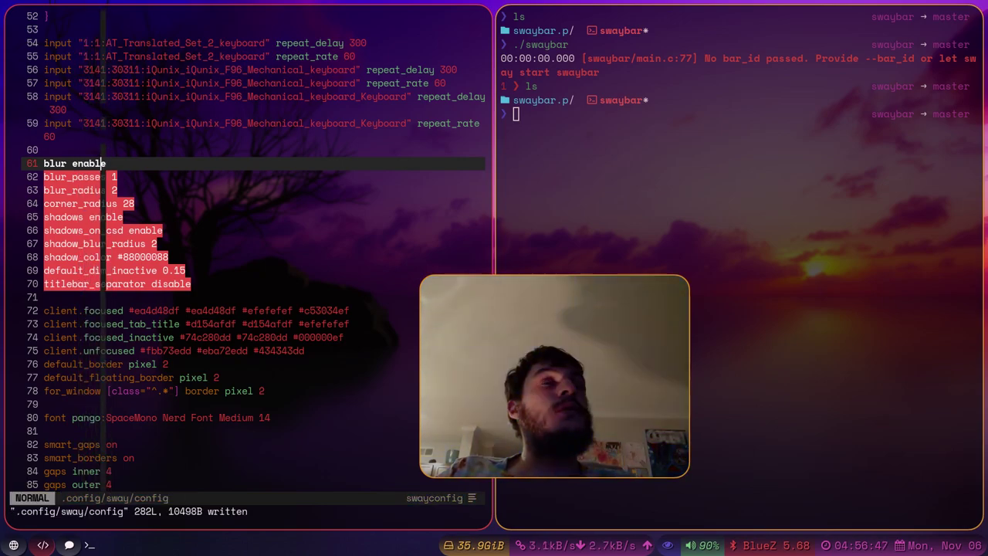
- Try blur_radius 3, then set it back to 2
{"action": "key", "text": "j"}
{"action": "key", "text": "j"}
{"action": "key", "text": "w"}
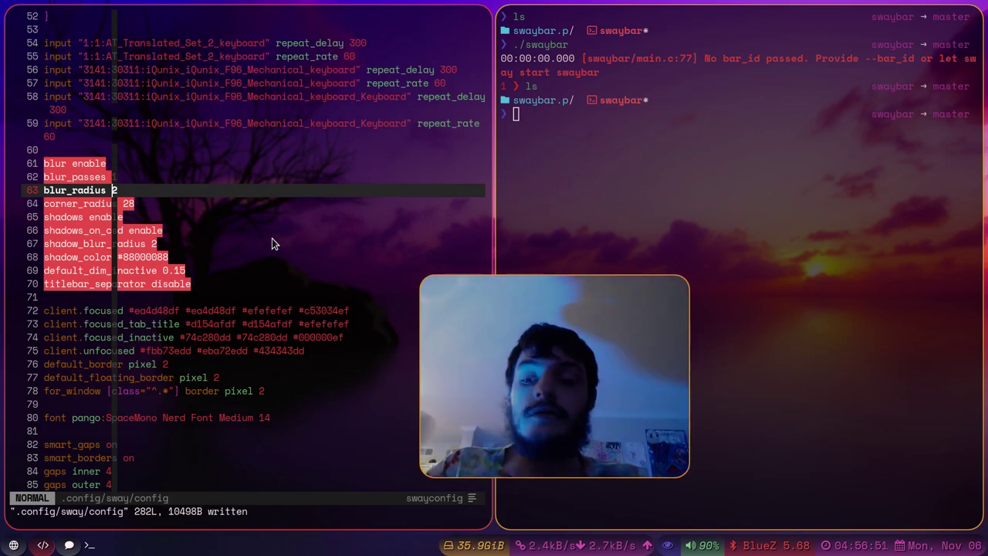
{"action": "type", "text": "s "}
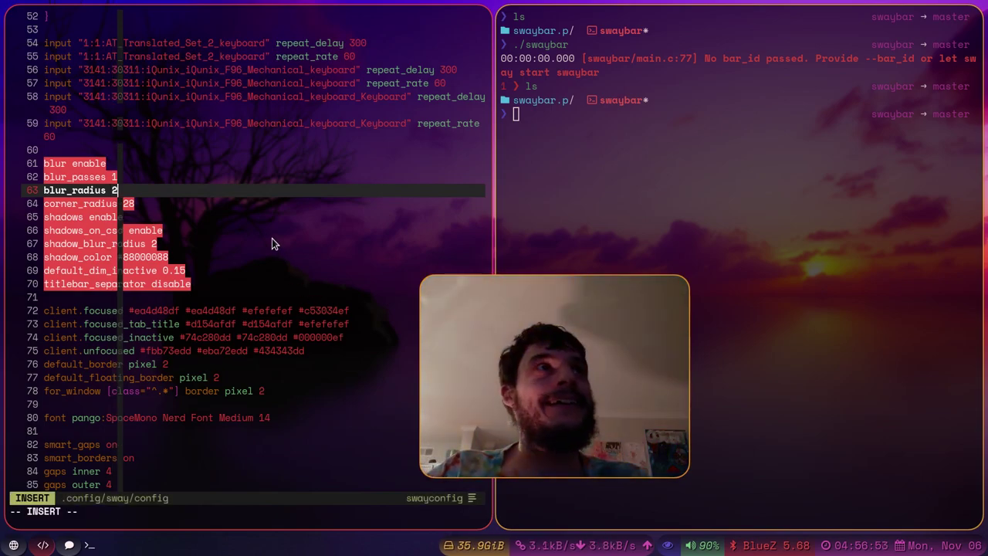
{"action": "type", "text": "3"}
{"action": "key", "text": "BackSpace"}
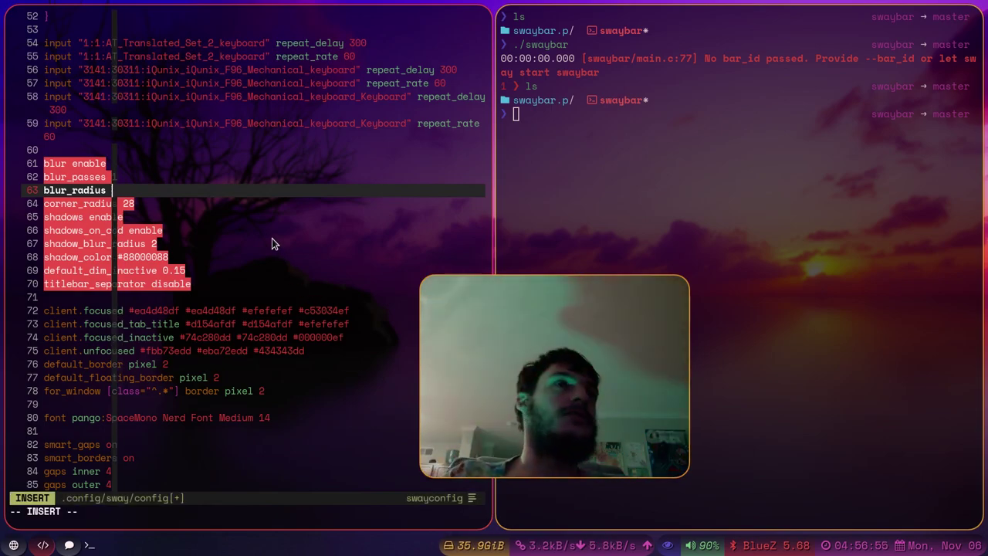
{"action": "type", "text": "2"}
{"action": "key", "text": "Escape"}
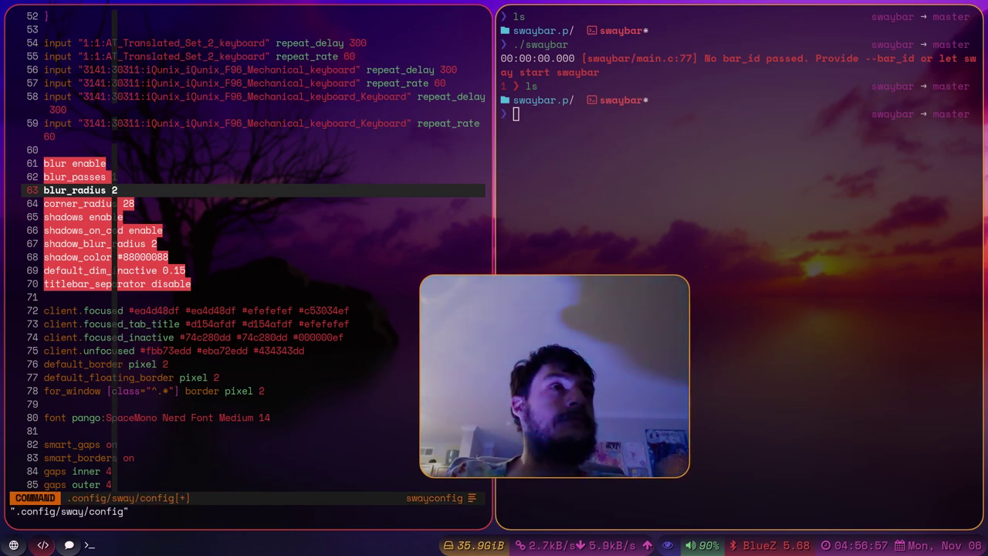
{"action": "key", "text": "j"}
{"action": "key", "text": "j"}
{"action": "key", "text": "j"}
{"action": "key", "text": "j"}
{"action": "key", "text": "j"}
{"action": "key", "text": "j"}
{"action": "key", "text": "k"}
{"action": "key", "text": "k"}
{"action": "key", "text": "k"}
{"action": "key", "text": "k"}
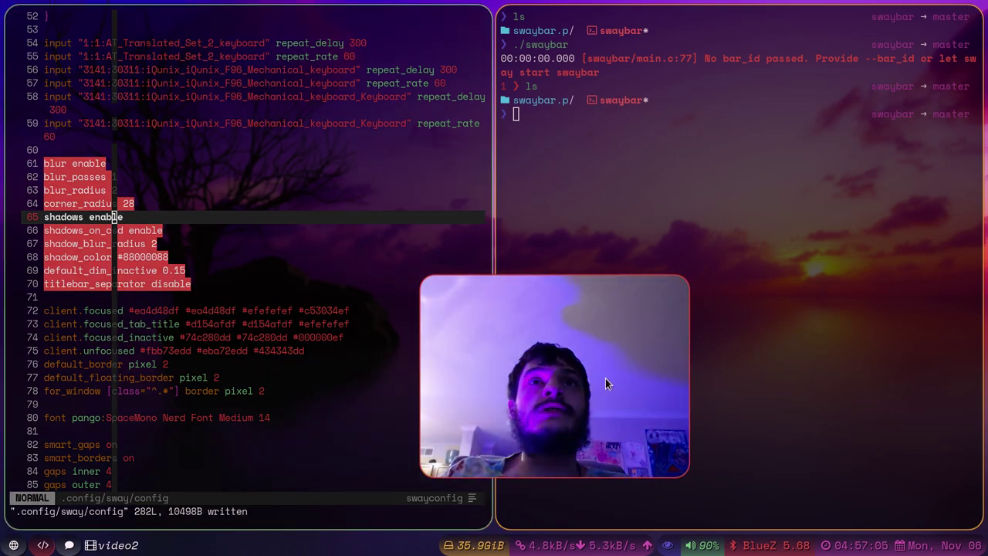
- Check corner_radius 28, shadow_blur_radius and shadow_color #88000088, then switch to the SwayFX README
{"action": "left_click", "coordinate": [175, 203]}
{"action": "left_click", "coordinate": [224, 257]}
{"action": "left_click", "coordinate": [215, 205]}
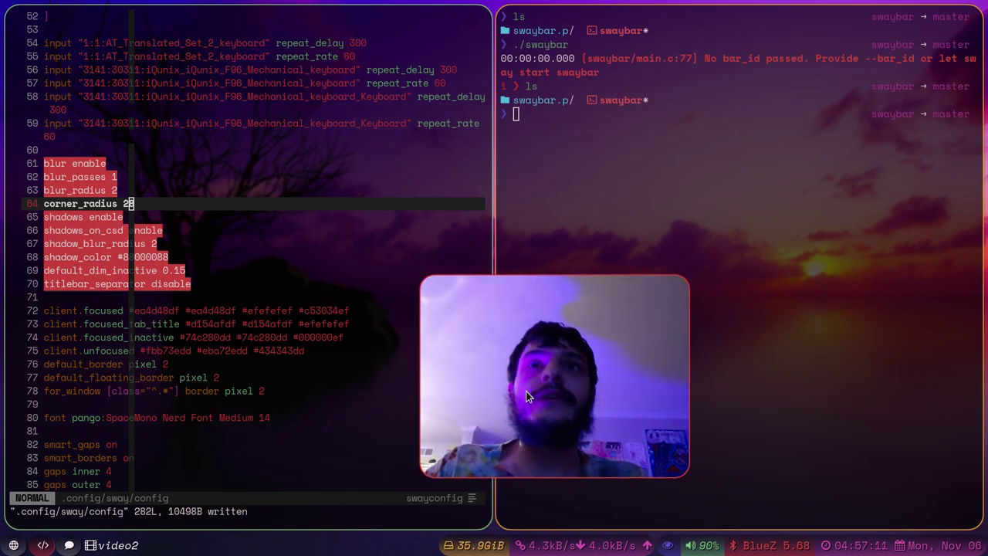
{"action": "left_click", "coordinate": [266, 243]}
{"action": "left_click", "coordinate": [268, 284]}
{"action": "left_click", "coordinate": [254, 260]}
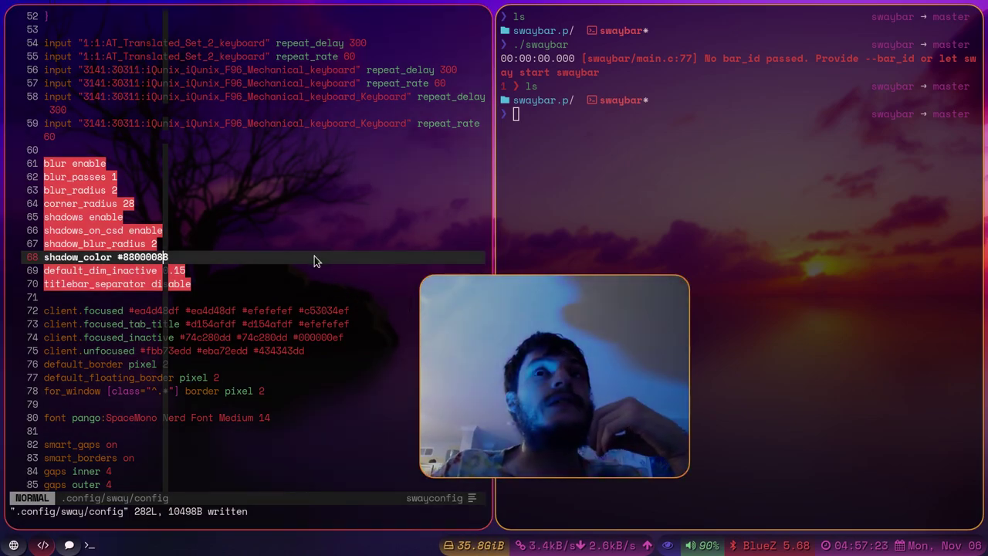
{"action": "left_click", "coordinate": [296, 271]}
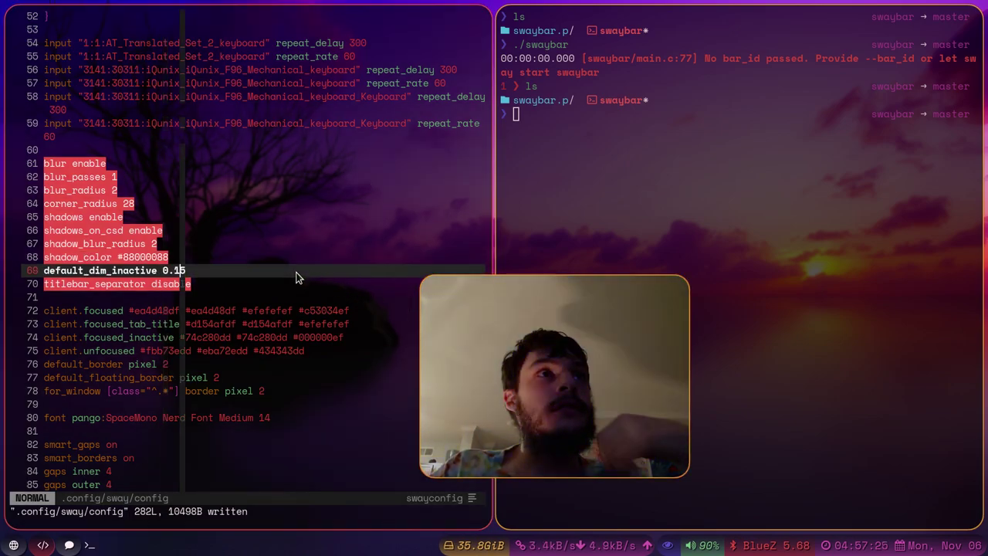
{"action": "left_click", "coordinate": [316, 233]}
{"action": "key", "text": "super+2"}
- Read the README's blur and shadow options, then return to the config and terminal workspace
{"action": "scroll", "coordinate": [403, 362], "scroll_direction": "up", "scroll_amount": 2}
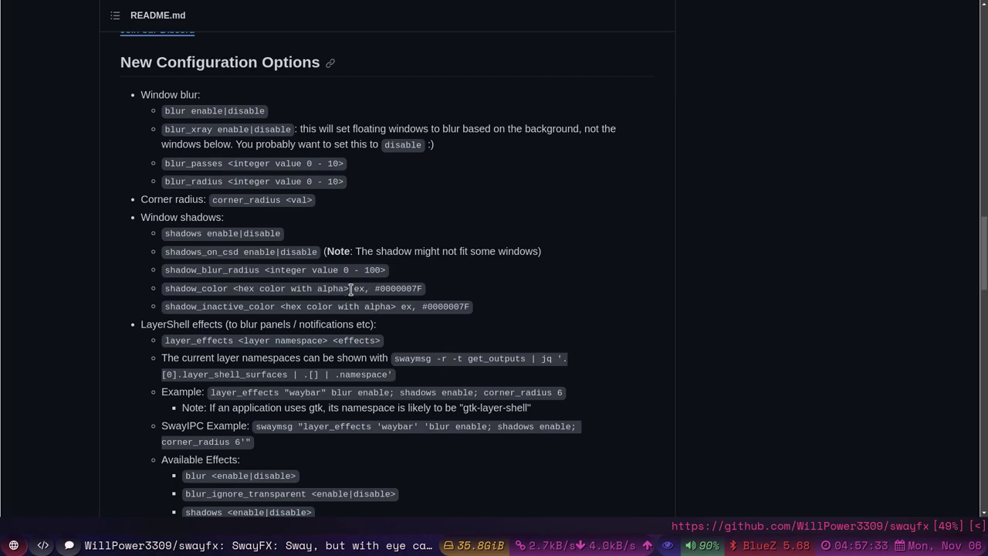
{"action": "key", "text": "super+1"}
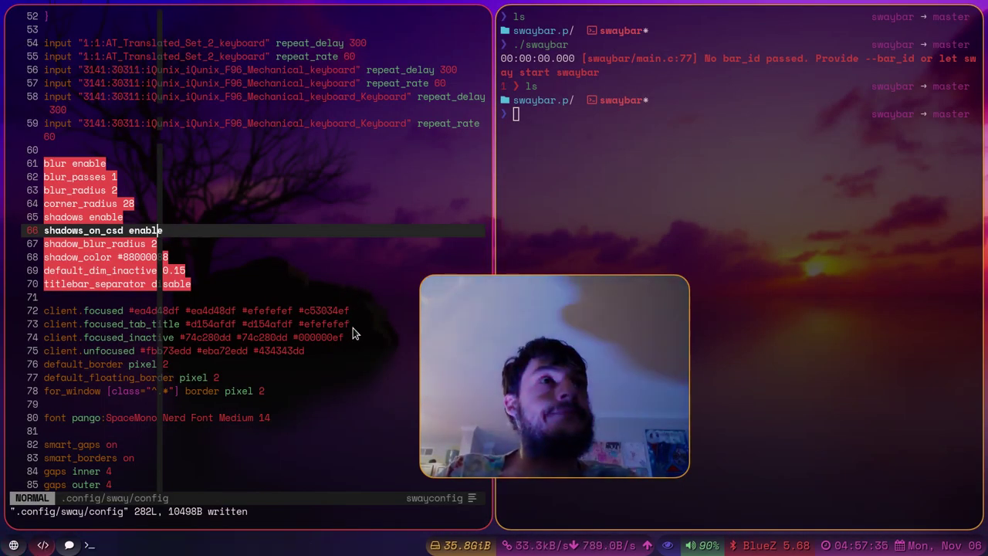
{"action": "left_click_drag", "start_coordinate": [615, 395], "coordinate": [682, 400]}
{"action": "left_click", "coordinate": [284, 257]}
{"action": "left_click", "coordinate": [286, 282]}
{"action": "left_click", "coordinate": [280, 231]}
{"action": "left_click", "coordinate": [282, 272]}
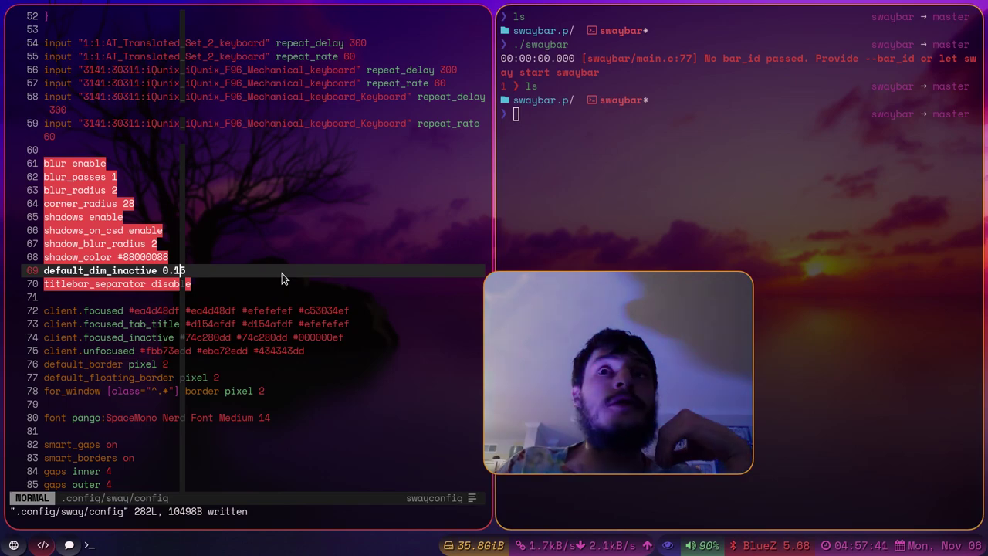
{"action": "left_click", "coordinate": [289, 282]}
{"action": "left_click", "coordinate": [287, 270]}
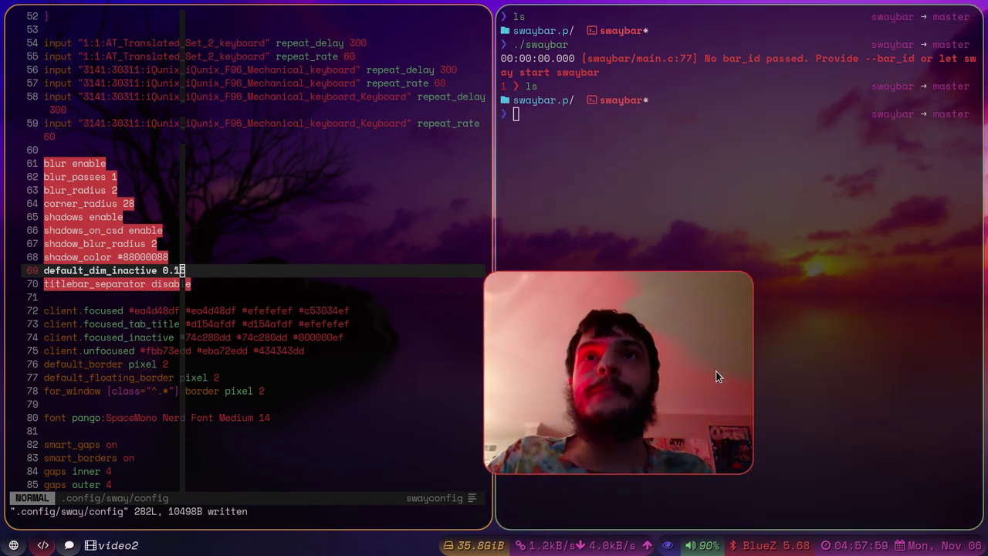
{"action": "left_click_drag", "start_coordinate": [716, 377], "coordinate": [920, 434]}
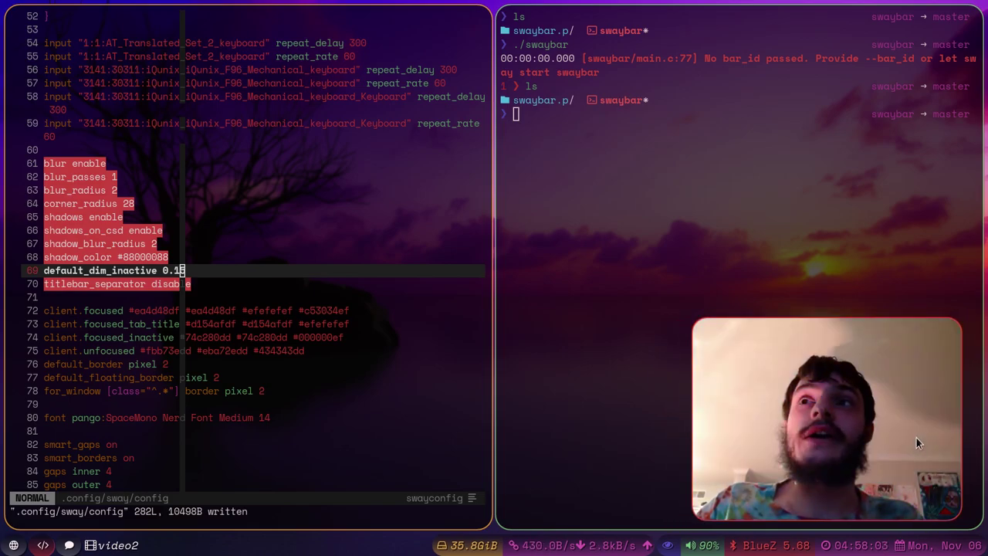
{"action": "scroll", "coordinate": [320, 345], "scroll_direction": "down", "scroll_amount": 2}
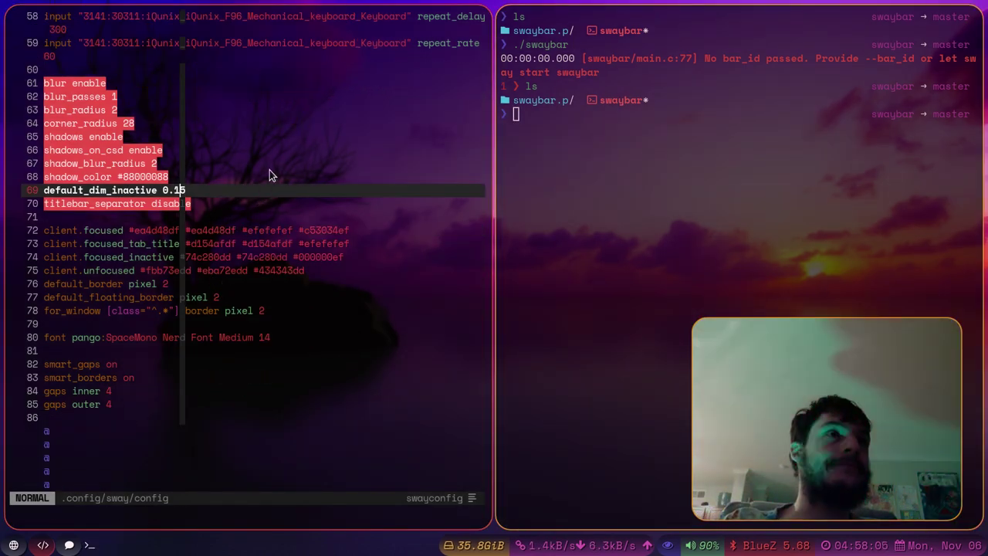
{"action": "left_click", "coordinate": [225, 243]}
{"action": "left_click", "coordinate": [227, 337]}
{"action": "left_click", "coordinate": [228, 226]}
{"action": "left_click", "coordinate": [232, 205]}
{"action": "left_click", "coordinate": [232, 191]}
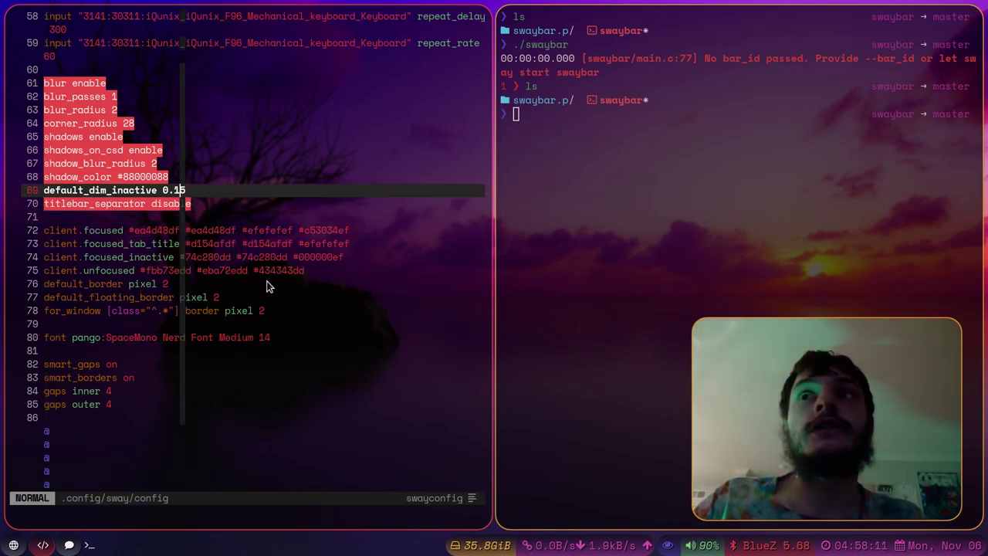
{"action": "left_click", "coordinate": [605, 377]}
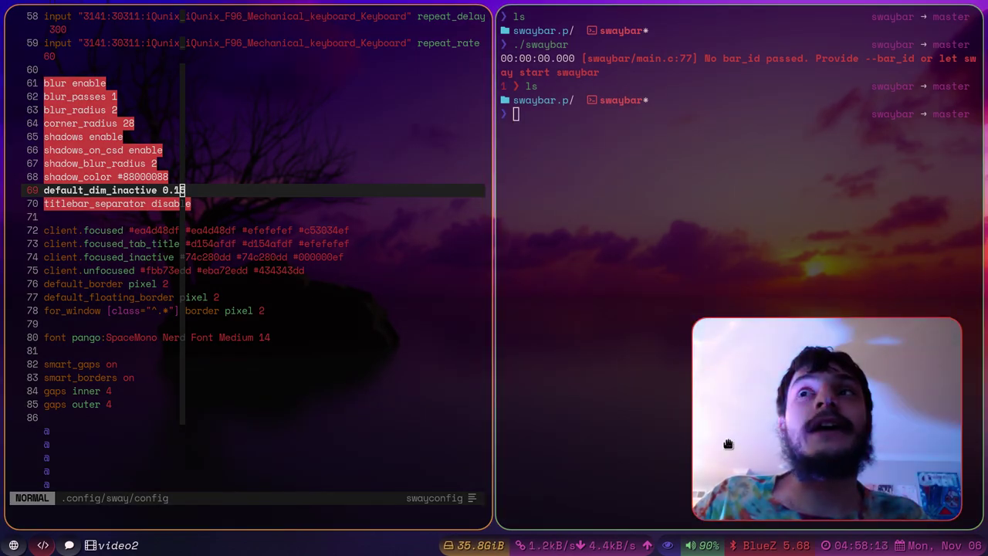
{"action": "left_click_drag", "start_coordinate": [727, 442], "coordinate": [433, 414]}
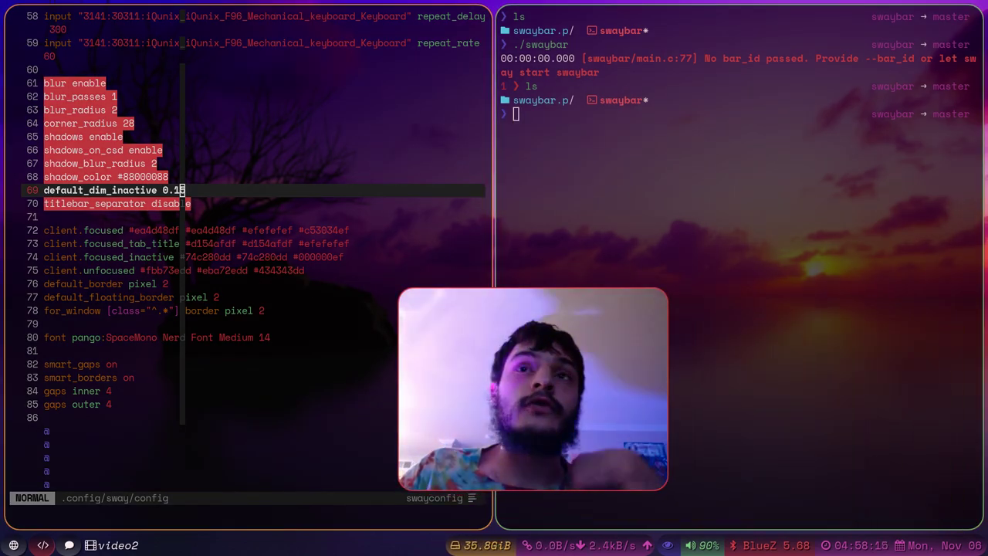
- Scroll the sway config to the swayidle, mako, emacs and waybar exec lines, then back to line 85
{"action": "scroll", "coordinate": [317, 359], "scroll_direction": "down", "scroll_amount": 1}
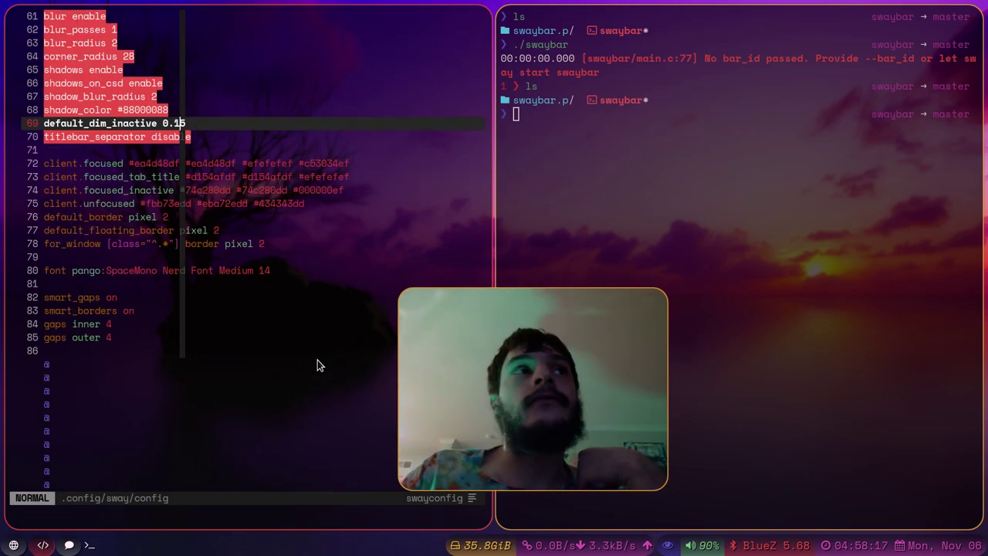
{"action": "left_click", "coordinate": [280, 218]}
{"action": "scroll", "coordinate": [281, 222], "scroll_direction": "down", "scroll_amount": 1}
{"action": "scroll", "coordinate": [270, 239], "scroll_direction": "down", "scroll_amount": 2}
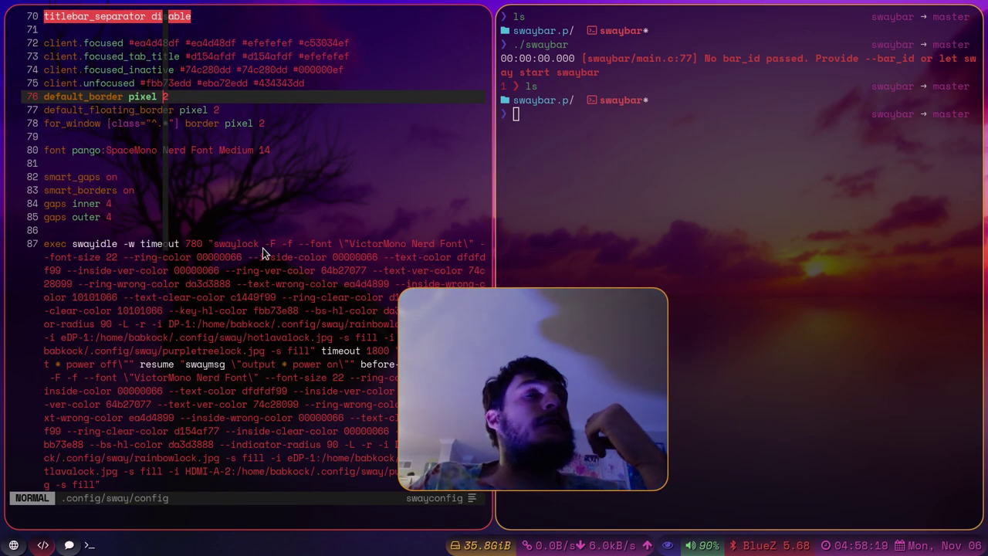
{"action": "scroll", "coordinate": [264, 254], "scroll_direction": "down", "scroll_amount": 1}
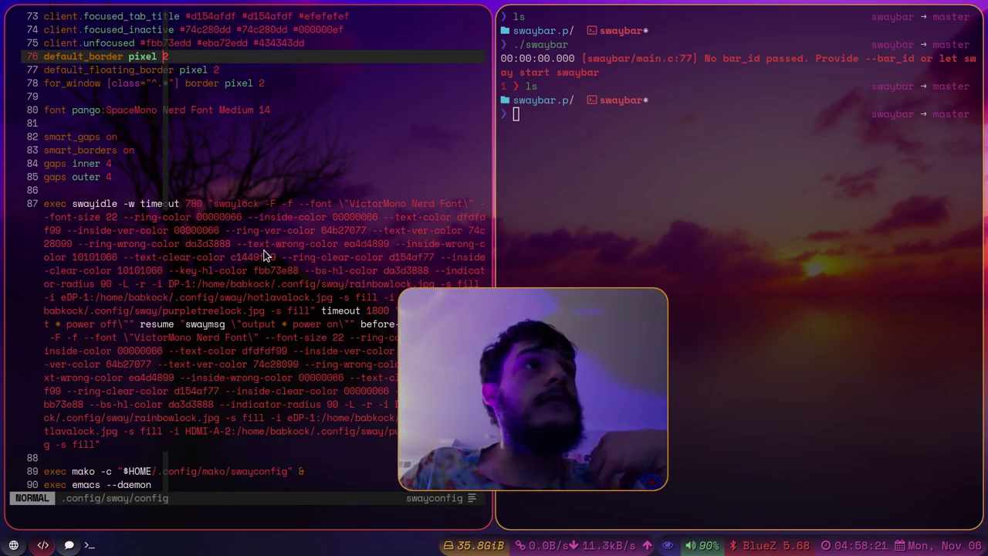
{"action": "scroll", "coordinate": [264, 253], "scroll_direction": "down", "scroll_amount": 1}
{"action": "scroll", "coordinate": [277, 169], "scroll_direction": "down", "scroll_amount": 2}
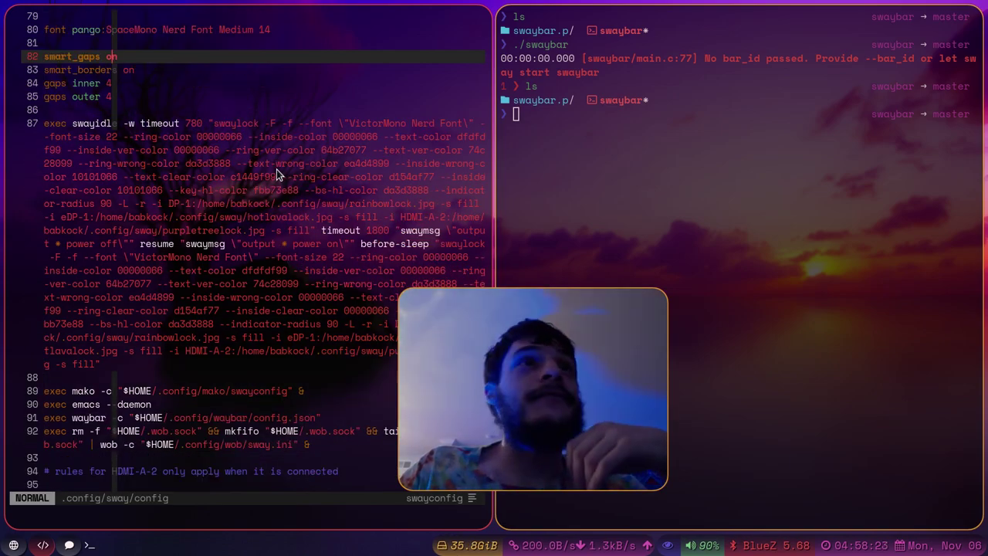
{"action": "scroll", "coordinate": [254, 273], "scroll_direction": "down", "scroll_amount": 2}
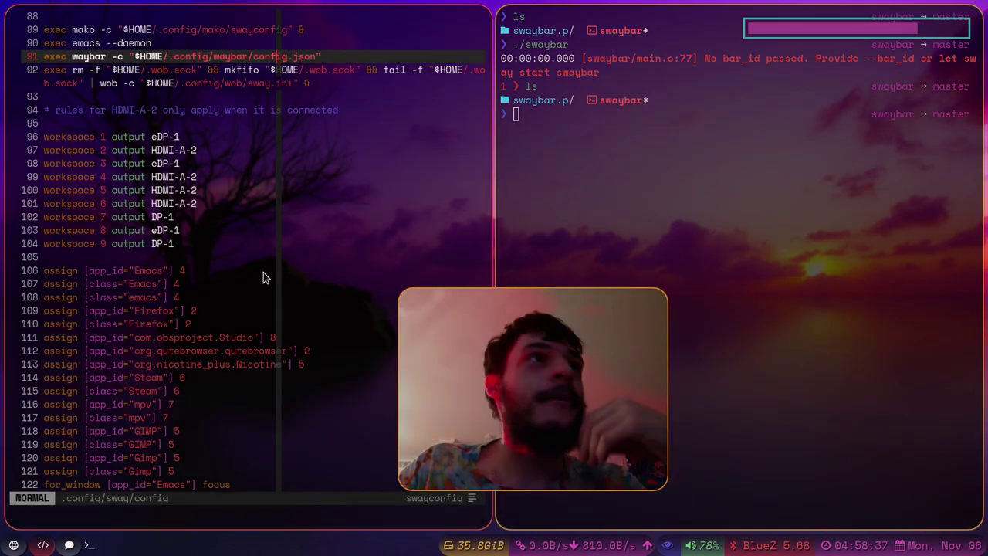
{"action": "scroll", "coordinate": [214, 242], "scroll_direction": "up", "scroll_amount": 2}
{"action": "scroll", "coordinate": [223, 250], "scroll_direction": "down", "scroll_amount": 1}
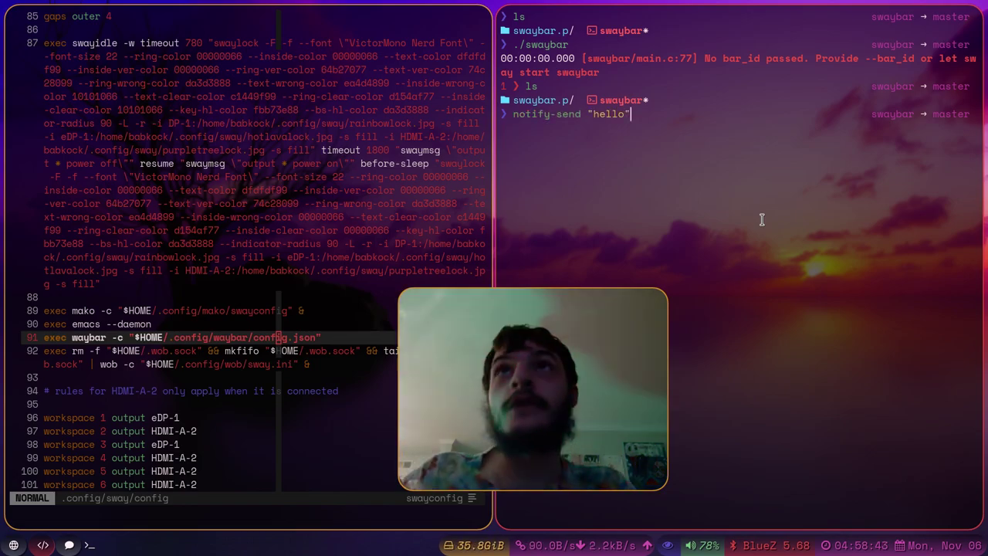
- Run notify-send "hello" and move the floating video window to the lower right
{"action": "key", "text": "Return"}
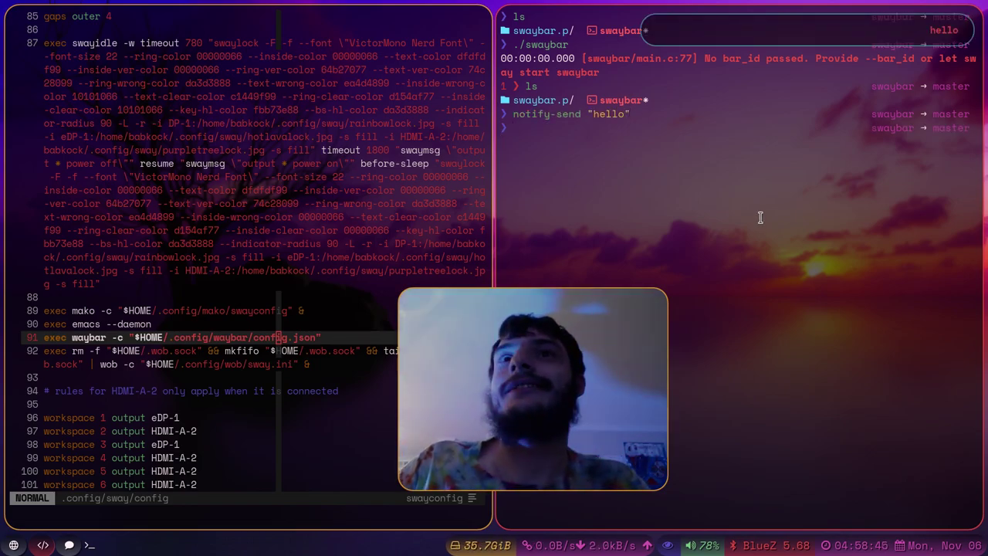
{"action": "left_click_drag", "start_coordinate": [655, 378], "coordinate": [886, 390]}
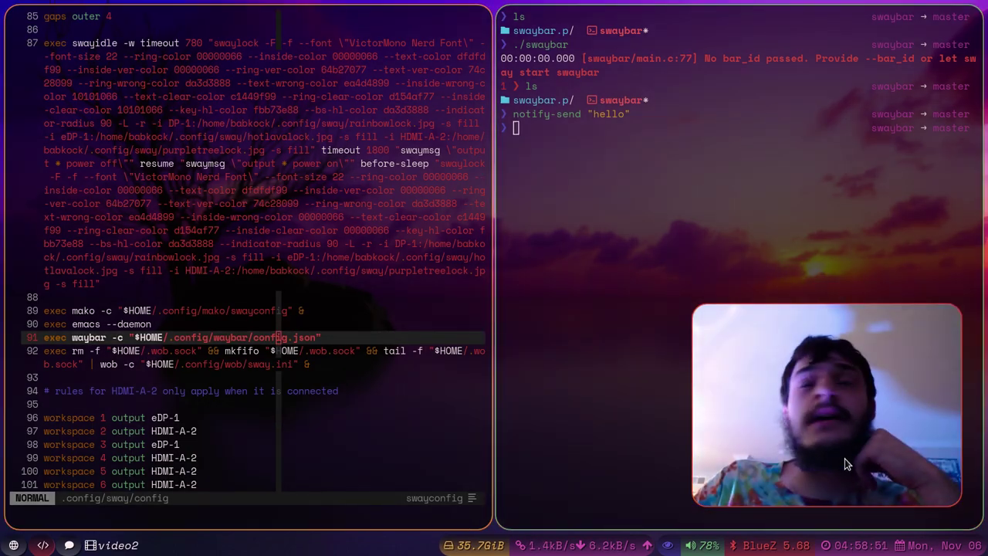
{"action": "left_click_drag", "start_coordinate": [863, 453], "coordinate": [864, 463]}
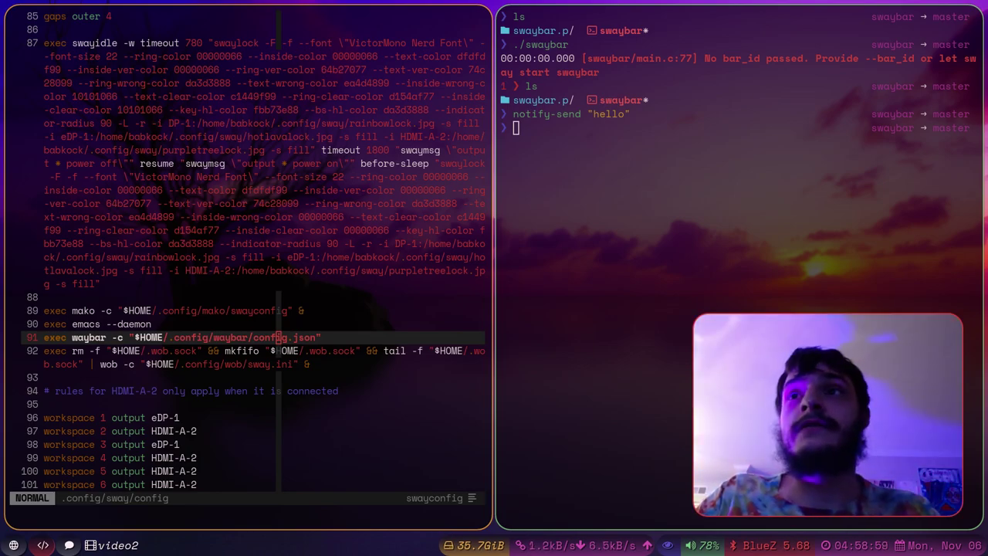
- In the browser, read through the SwayFX README build steps and return to the top
{"action": "key", "text": "super+2"}
{"action": "scroll", "coordinate": [399, 256], "scroll_direction": "up", "scroll_amount": 3}
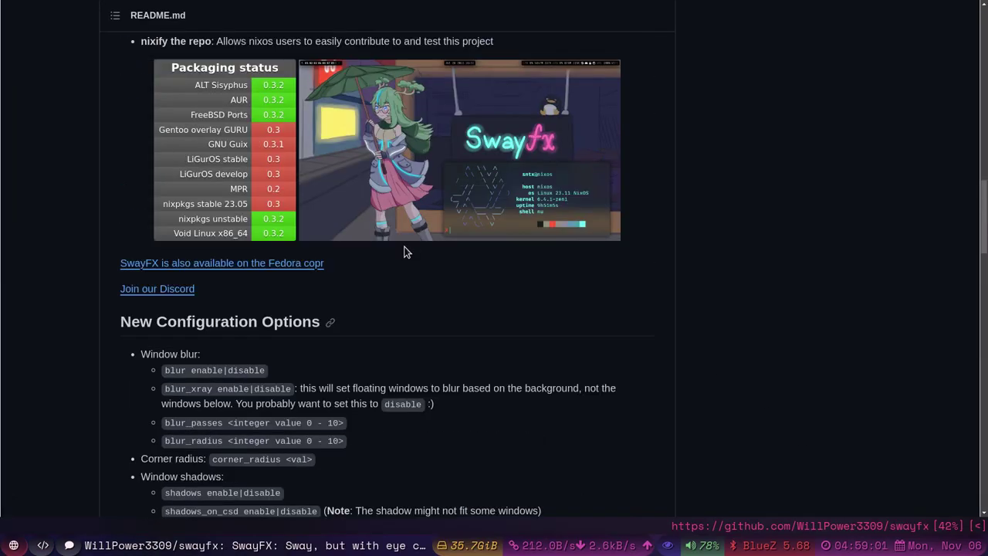
{"action": "scroll", "coordinate": [402, 251], "scroll_direction": "down", "scroll_amount": 9}
{"action": "scroll", "coordinate": [210, 179], "scroll_direction": "down", "scroll_amount": 10}
{"action": "scroll", "coordinate": [220, 184], "scroll_direction": "up", "scroll_amount": 3}
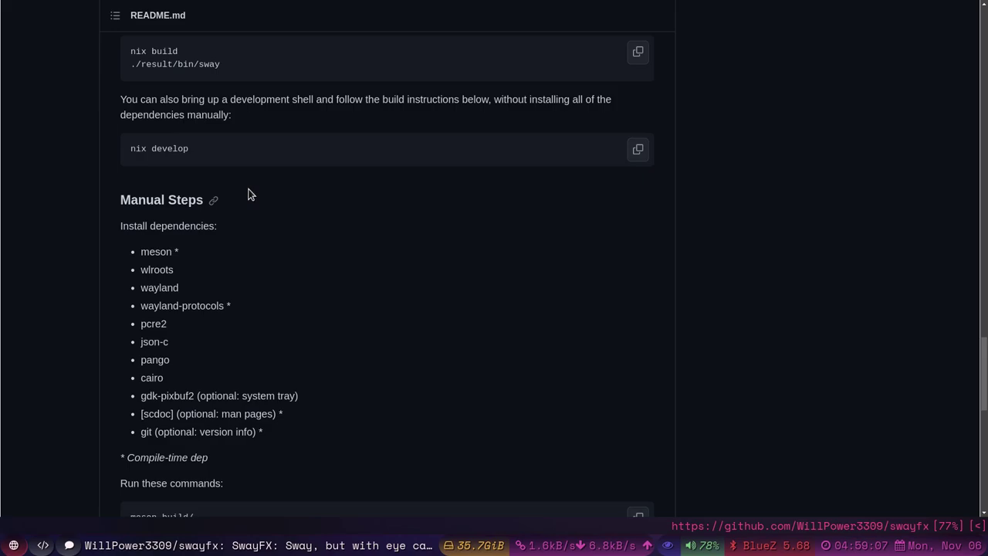
{"action": "scroll", "coordinate": [301, 170], "scroll_direction": "down", "scroll_amount": 2}
{"action": "scroll", "coordinate": [301, 173], "scroll_direction": "down", "scroll_amount": 8}
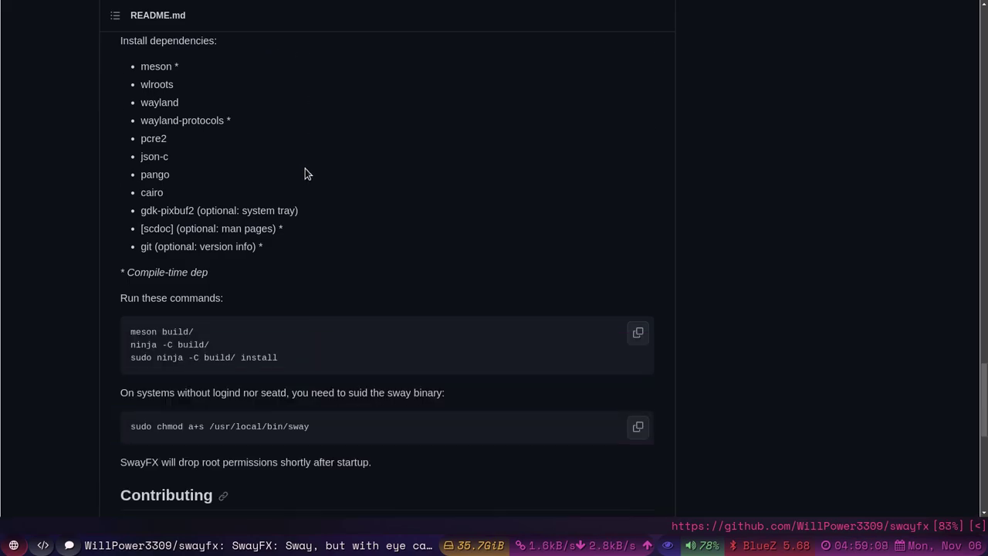
{"action": "scroll", "coordinate": [307, 170], "scroll_direction": "down", "scroll_amount": 9}
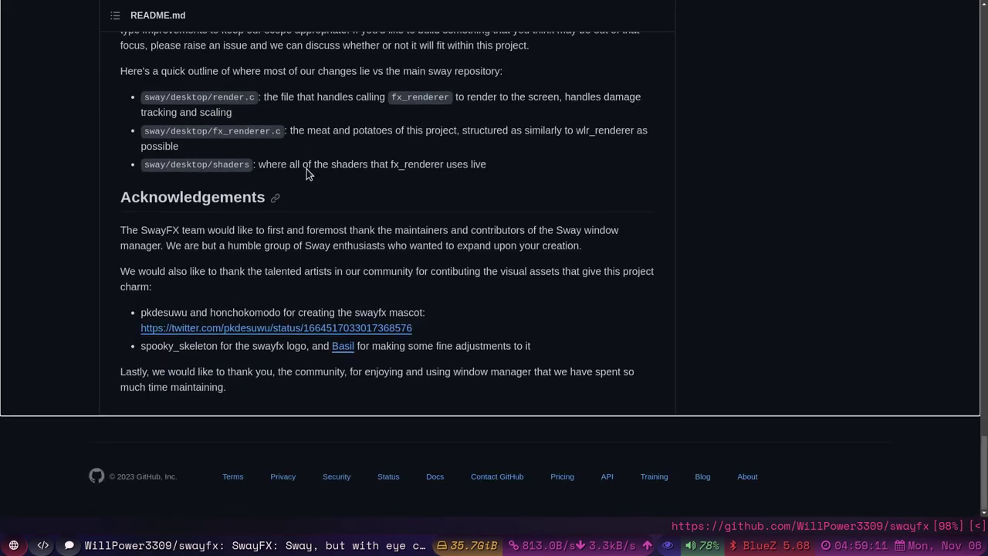
{"action": "key", "text": "Home"}
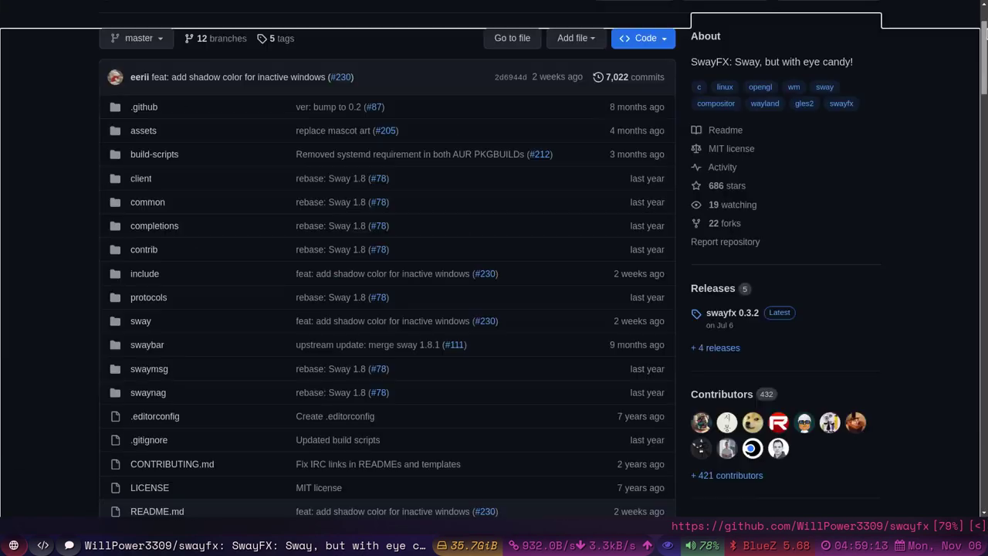
- Search GitHub for 'sway' to list matching repositories
{"action": "left_click", "coordinate": [675, 24]}
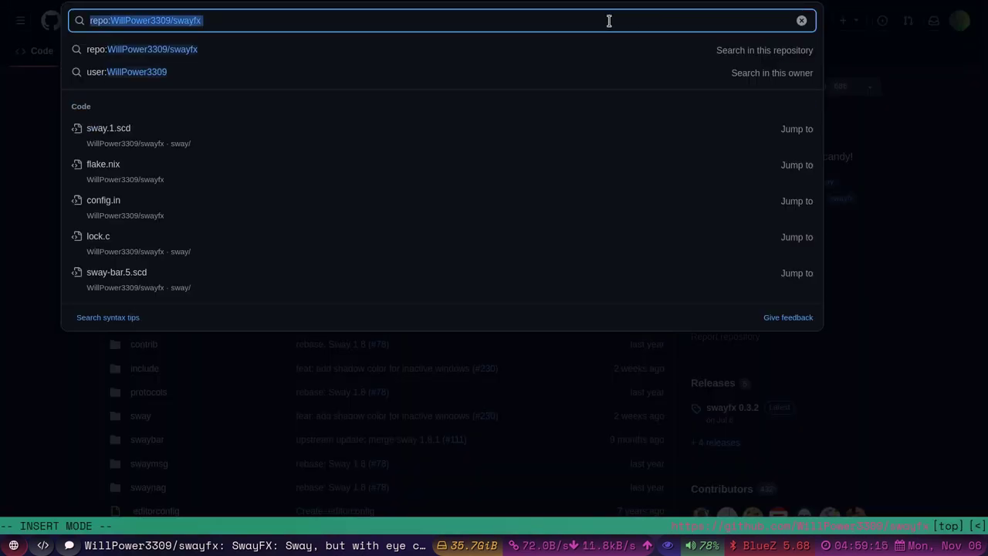
{"action": "type", "text": "sway"}
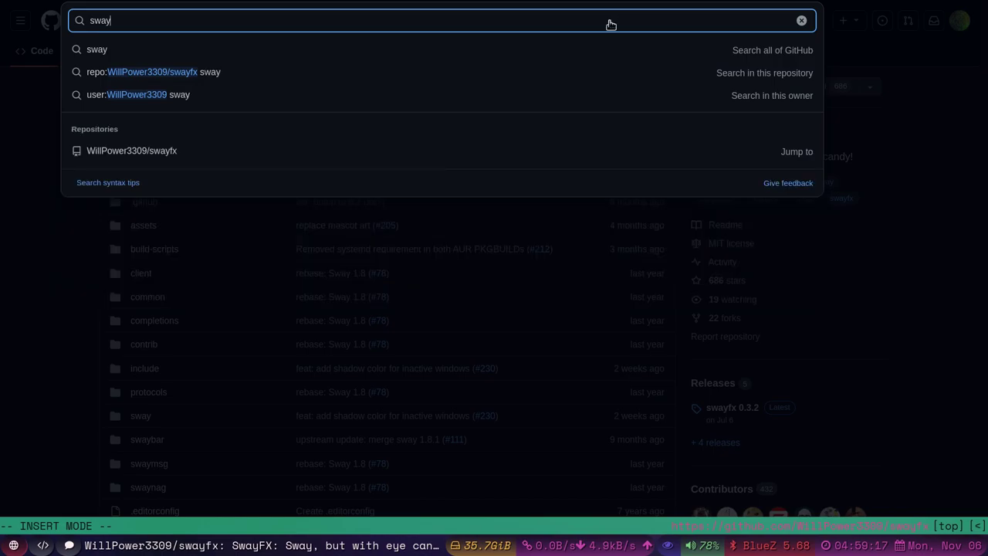
{"action": "key", "text": "Escape"}
{"action": "key", "text": "super+2"}
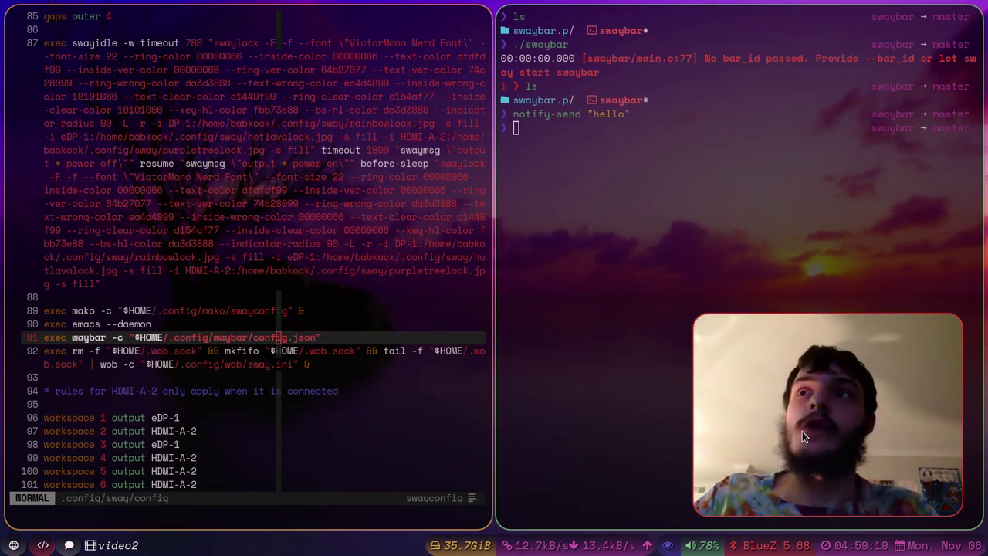
{"action": "key", "text": "super+1"}
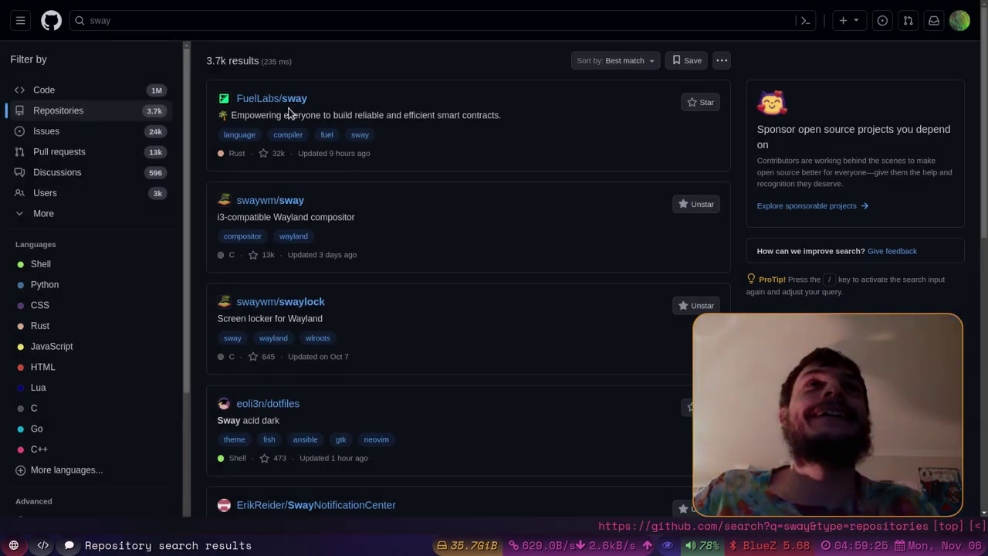
{"action": "left_click", "coordinate": [284, 202]}
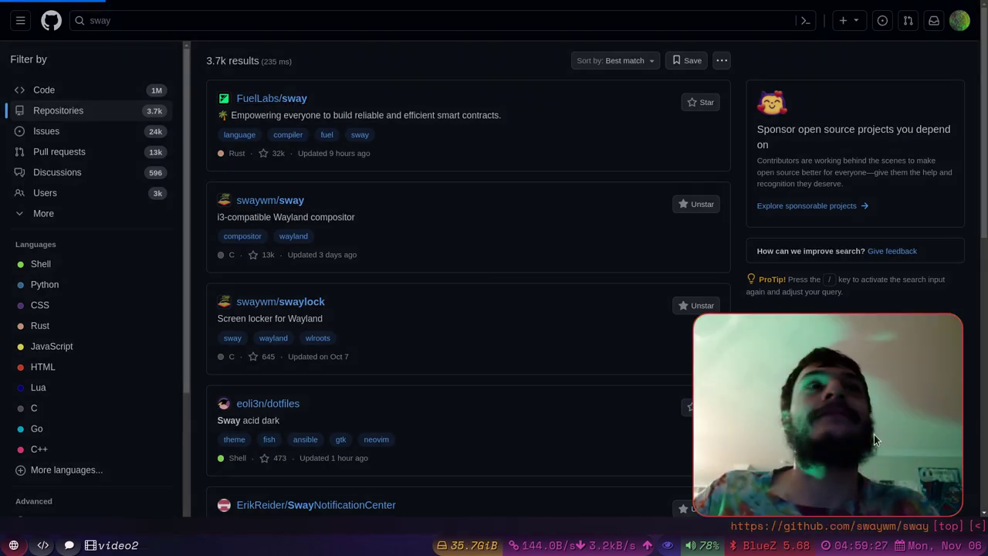
{"action": "left_click_drag", "start_coordinate": [912, 469], "coordinate": [923, 461]}
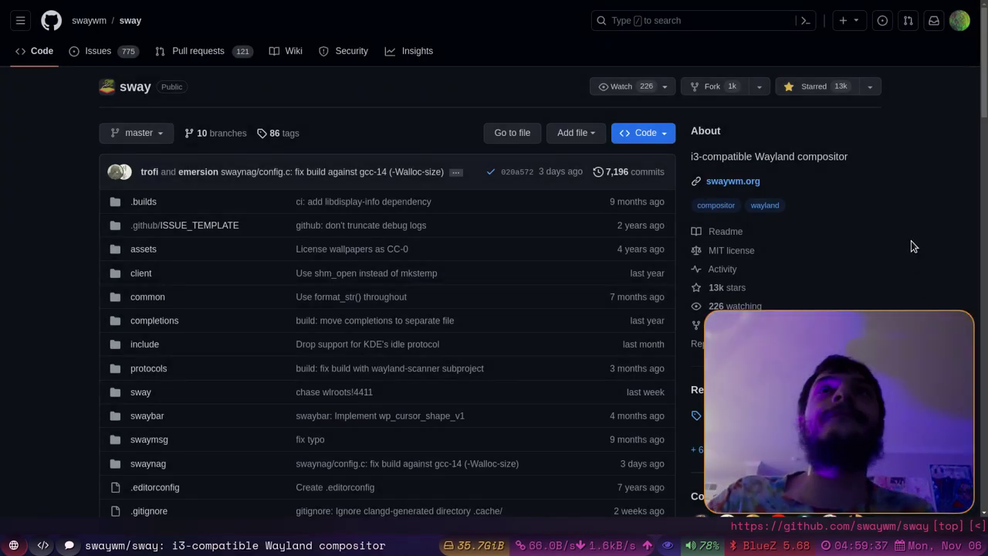
{"action": "key", "text": "super+Return"}
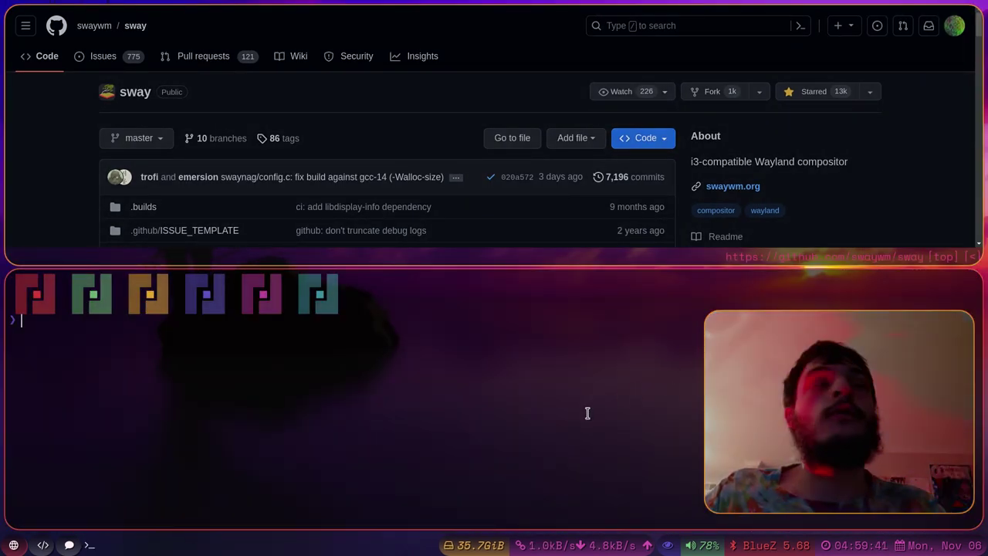
{"action": "key", "text": "super+shift+q"}
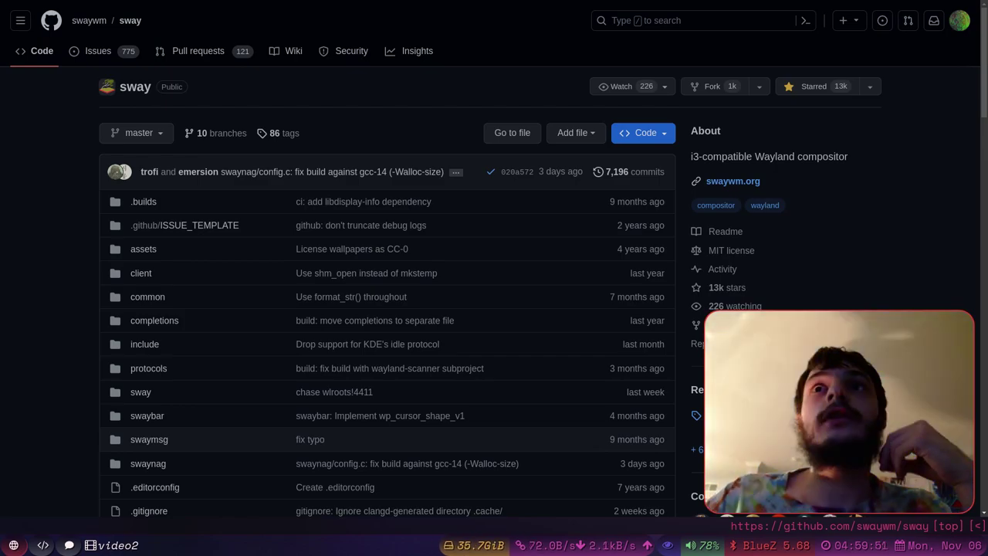
{"action": "scroll", "coordinate": [918, 280], "scroll_direction": "down", "scroll_amount": 8}
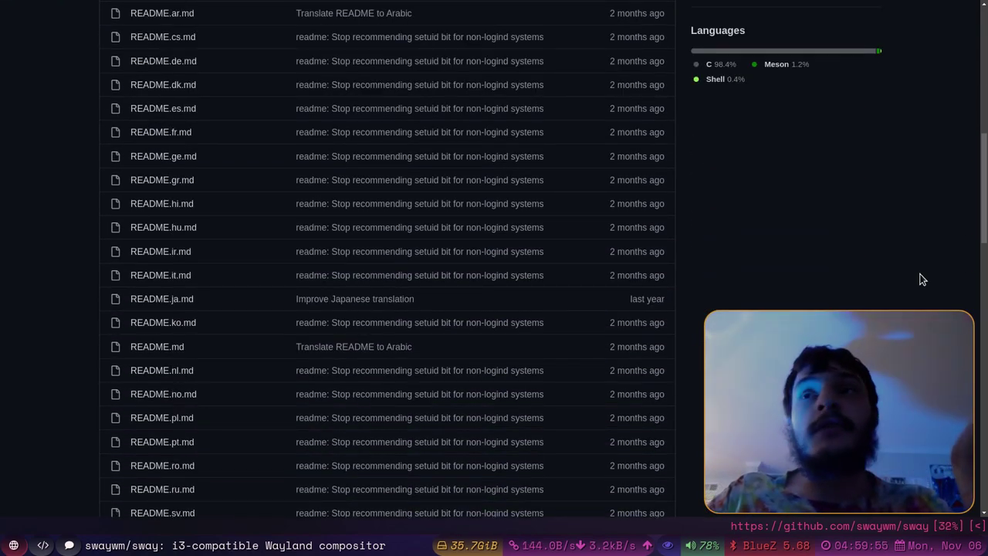
{"action": "scroll", "coordinate": [918, 270], "scroll_direction": "down", "scroll_amount": 5}
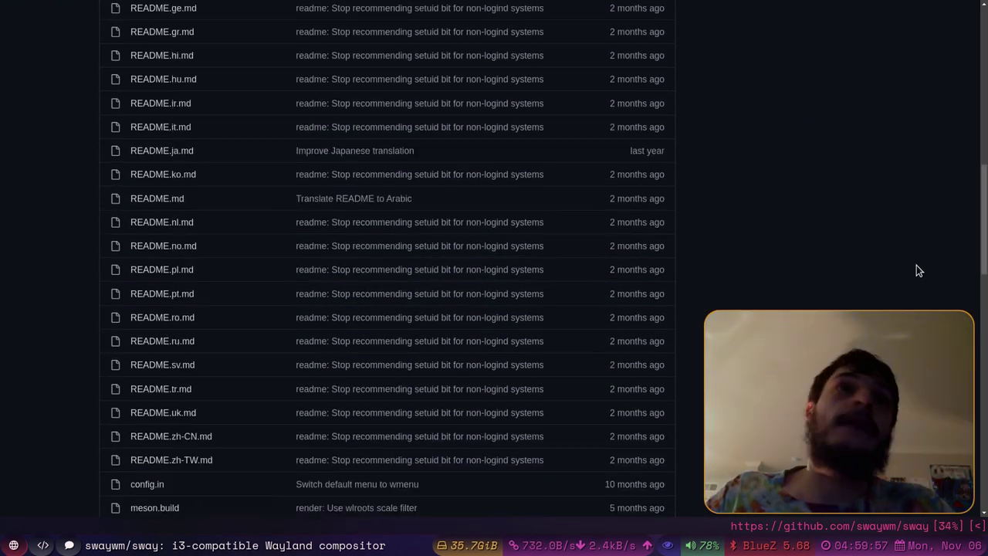
{"action": "scroll", "coordinate": [906, 262], "scroll_direction": "down", "scroll_amount": 4}
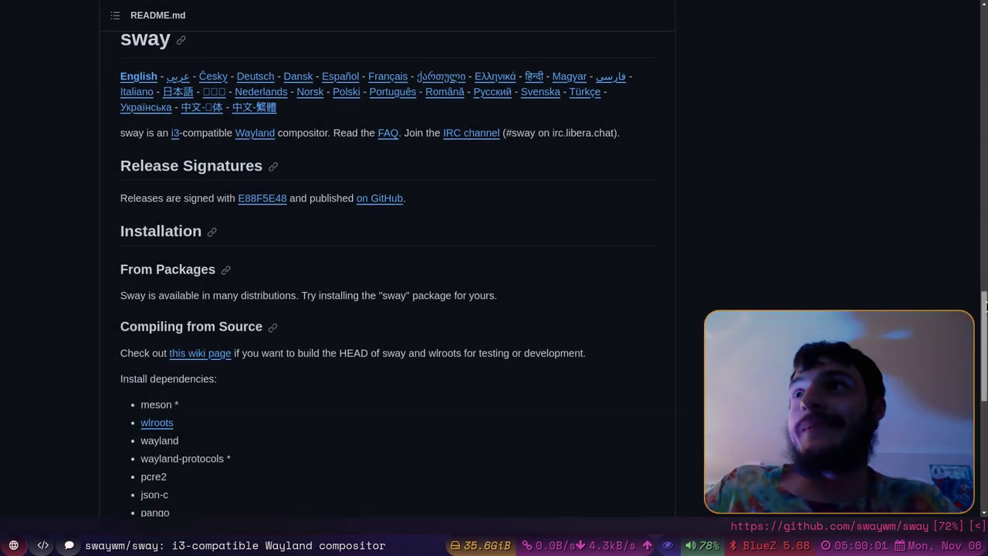
{"action": "scroll", "coordinate": [984, 313], "scroll_direction": "down", "scroll_amount": 1}
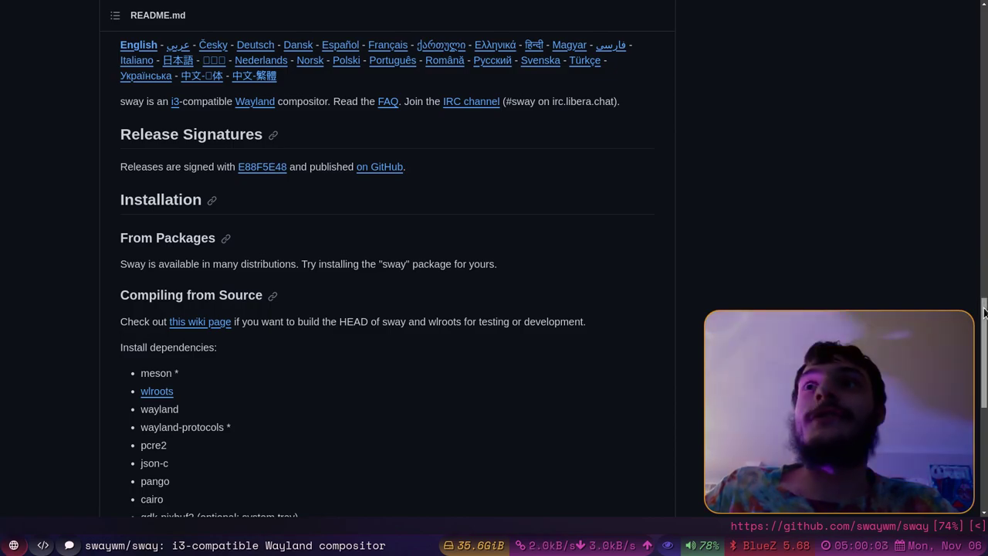
{"action": "left_click_drag", "start_coordinate": [985, 313], "coordinate": [985, 255]}
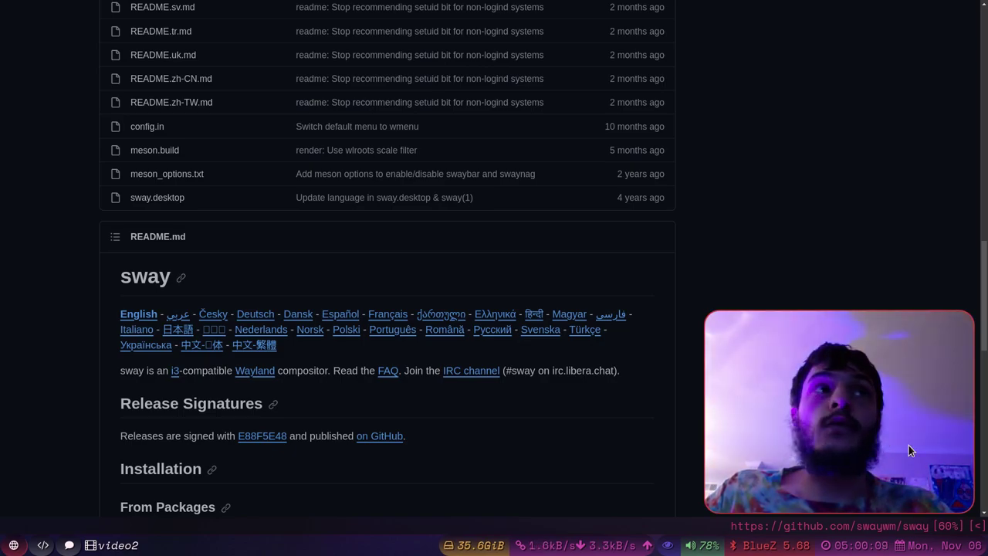
{"action": "scroll", "coordinate": [563, 432], "scroll_direction": "down", "scroll_amount": 5}
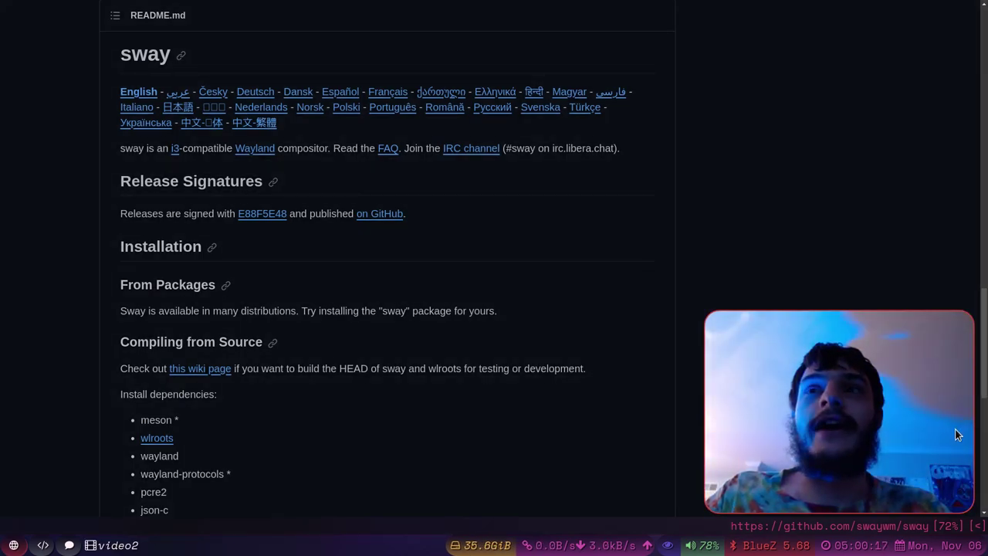
{"action": "key", "text": "super+2"}
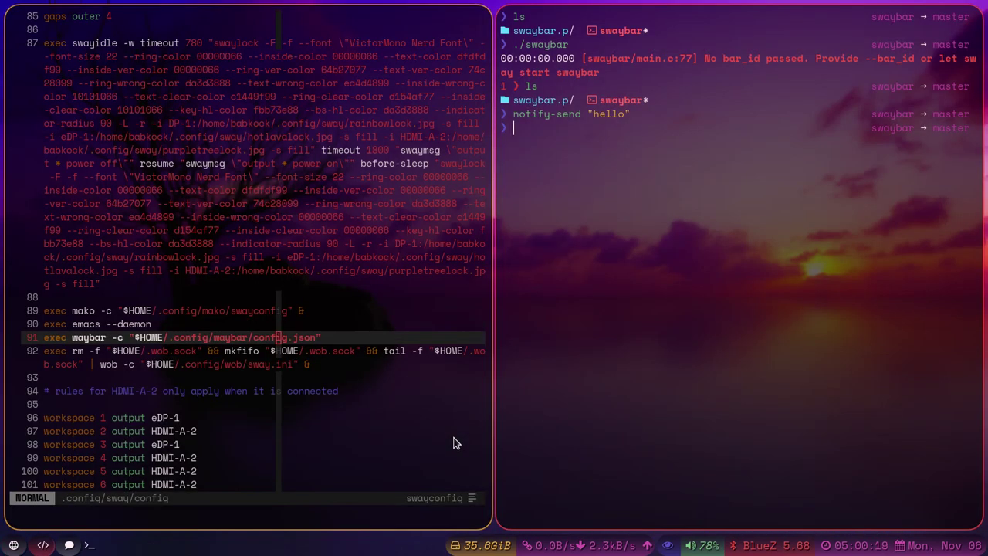
{"action": "key", "text": "super+3"}
{"action": "key", "text": "super+1"}
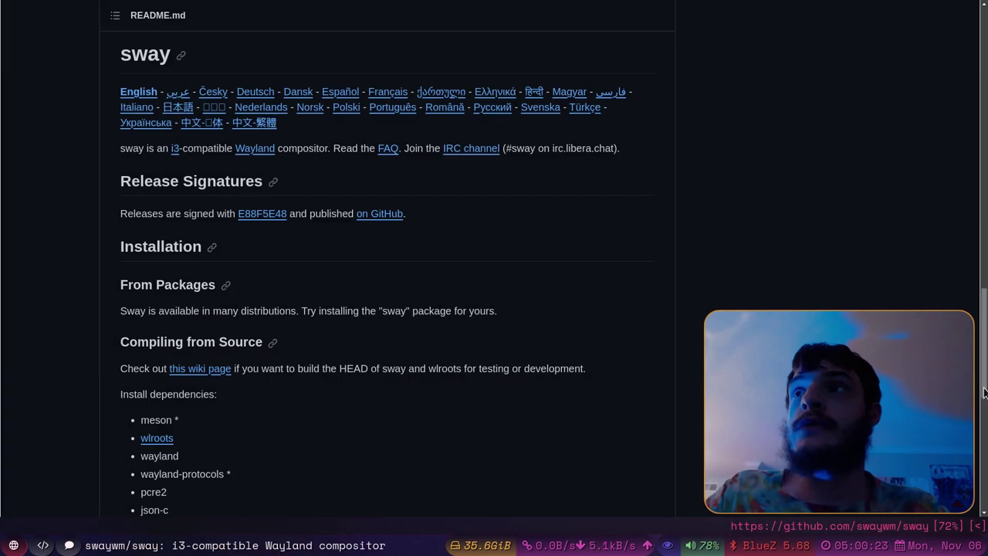
{"action": "scroll", "coordinate": [983, 387], "scroll_direction": "up", "scroll_amount": 1}
{"action": "scroll", "coordinate": [984, 388], "scroll_direction": "up", "scroll_amount": 15}
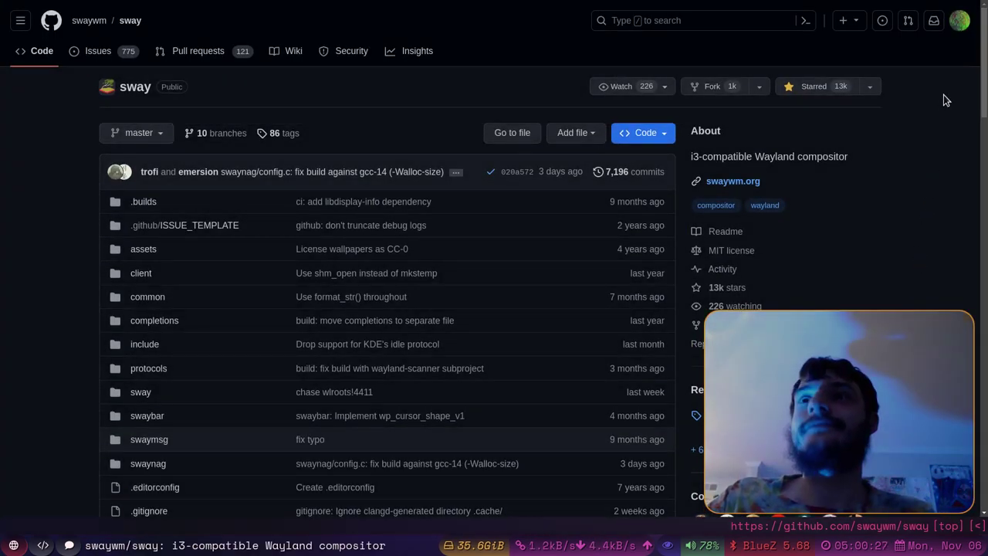
- Open the personal website's home page in a new tab with :open -t
{"action": "type", "text": ":open -t tann"}
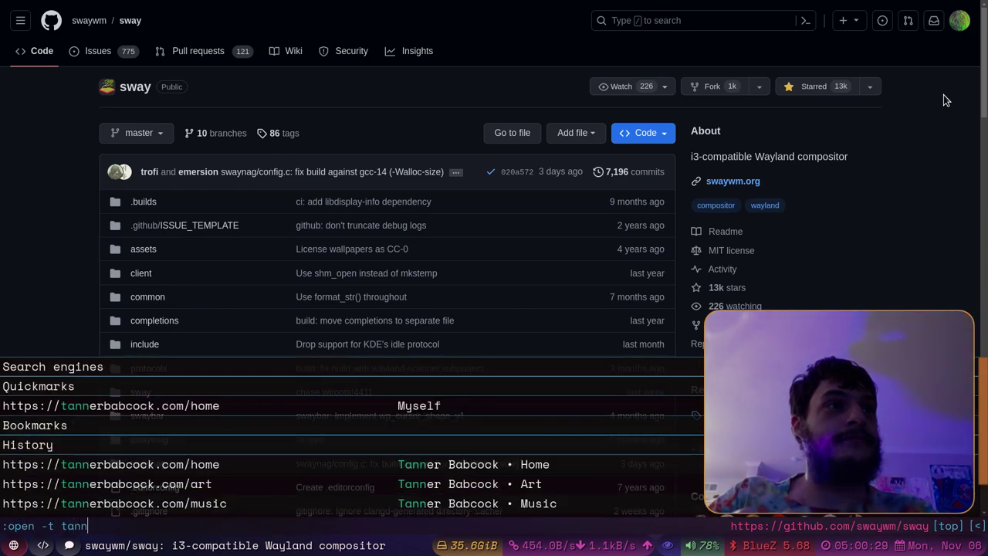
{"action": "key", "text": "Tab"}
{"action": "key", "text": "Return"}
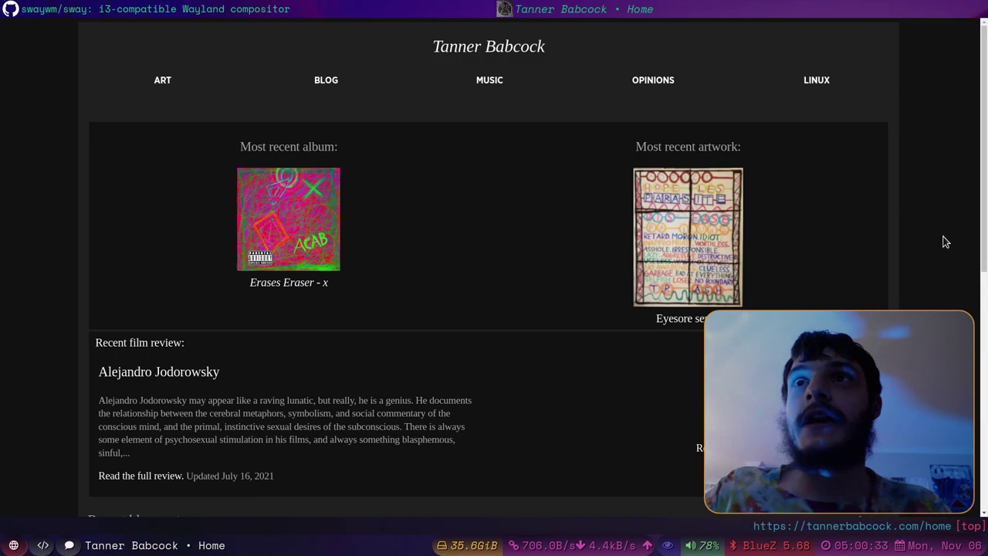
{"action": "scroll", "coordinate": [508, 383], "scroll_direction": "down", "scroll_amount": 5}
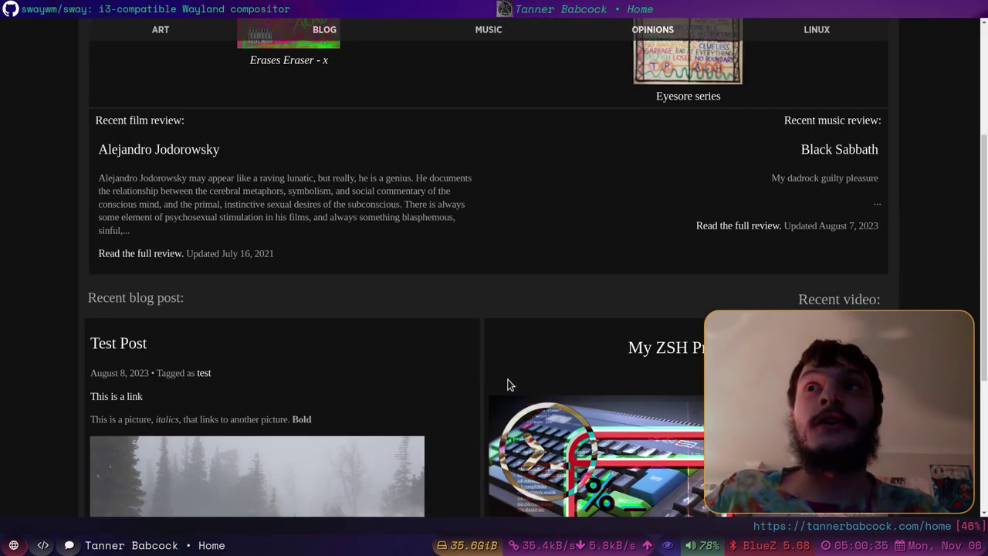
{"action": "scroll", "coordinate": [508, 383], "scroll_direction": "down", "scroll_amount": 2}
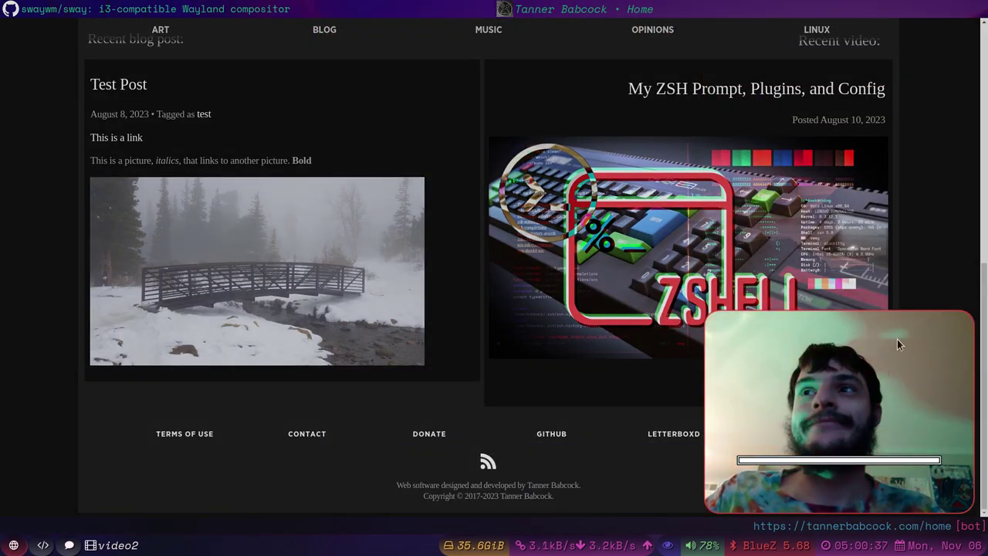
{"action": "scroll", "coordinate": [929, 219], "scroll_direction": "up", "scroll_amount": 3}
{"action": "scroll", "coordinate": [929, 213], "scroll_direction": "up", "scroll_amount": 4}
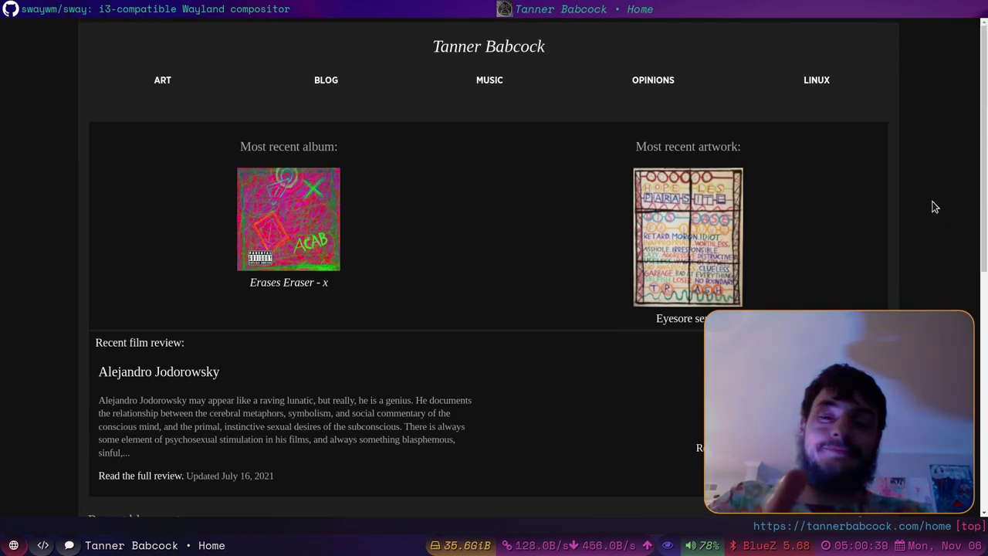
- Open the saved GitHub profile bookmark in another new tab
{"action": "key", "text": "shift+b"}
{"action": "type", "text": "githu"}
{"action": "key", "text": "Tab"}
{"action": "key", "text": "Tab"}
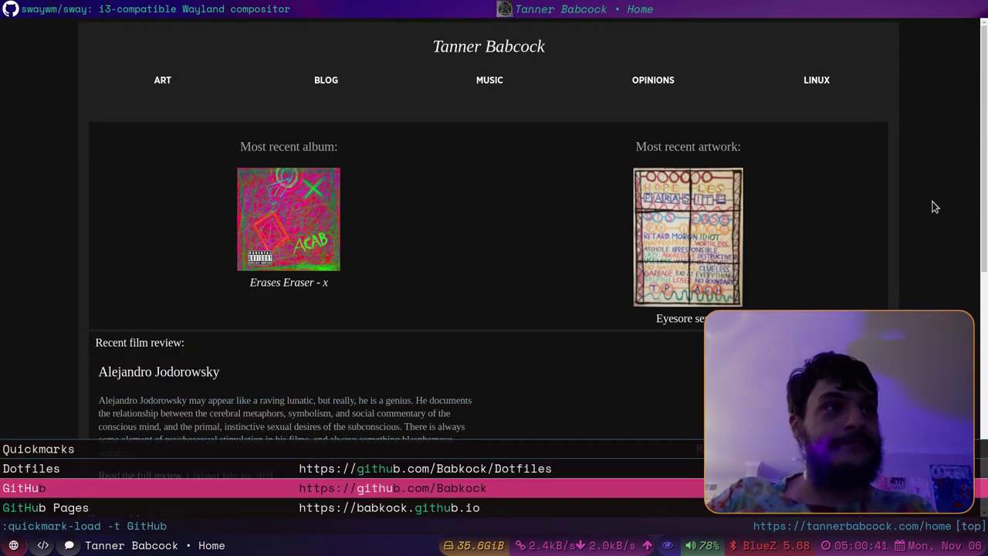
{"action": "key", "text": "Return"}
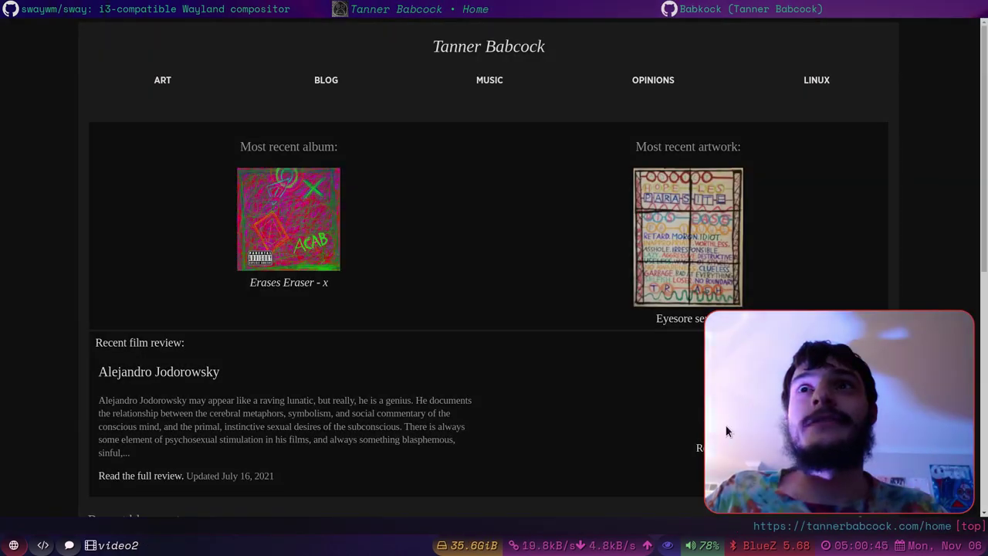
{"action": "scroll", "coordinate": [612, 409], "scroll_direction": "down", "scroll_amount": 3}
{"action": "scroll", "coordinate": [610, 408], "scroll_direction": "up", "scroll_amount": 3}
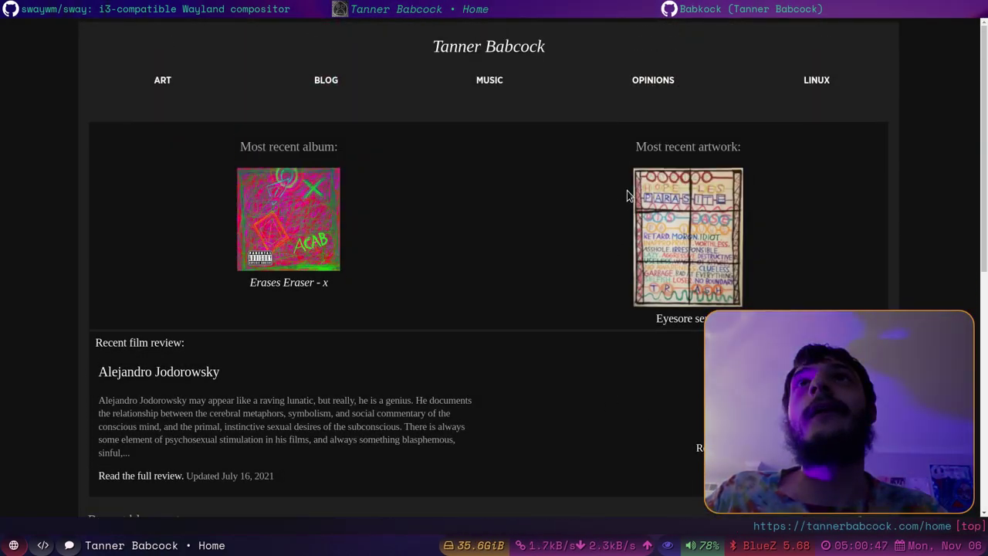
{"action": "left_click", "coordinate": [668, 81]}
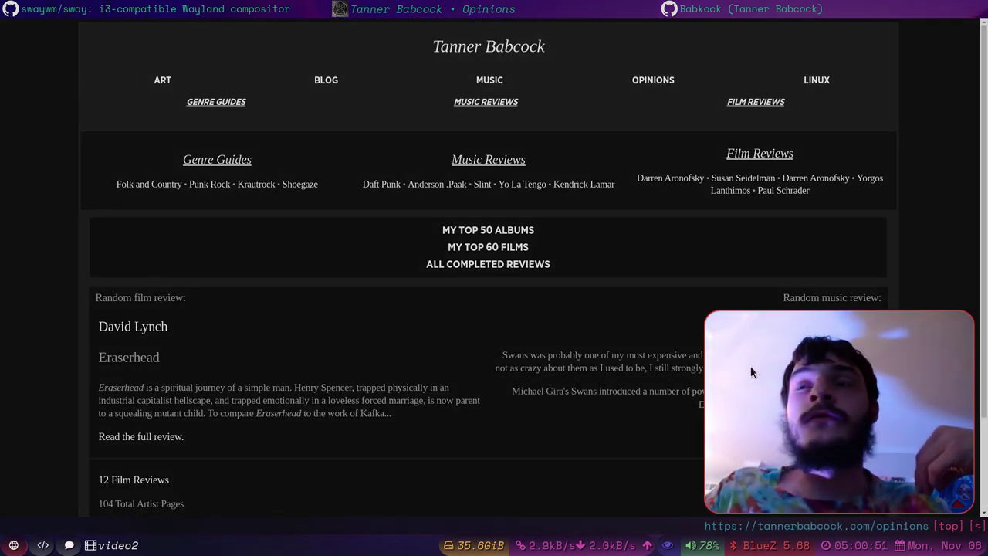
{"action": "left_click", "coordinate": [818, 79]}
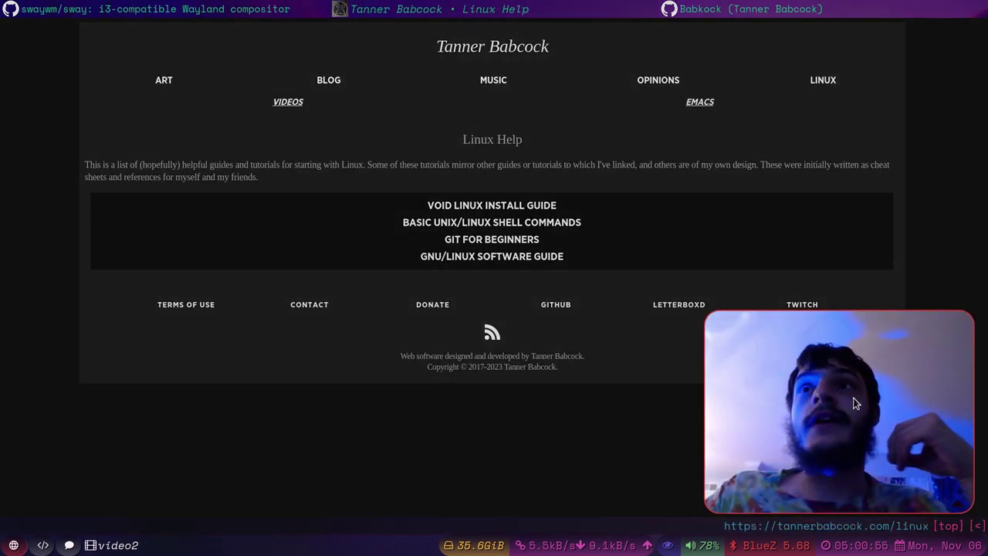
{"action": "left_click", "coordinate": [529, 256]}
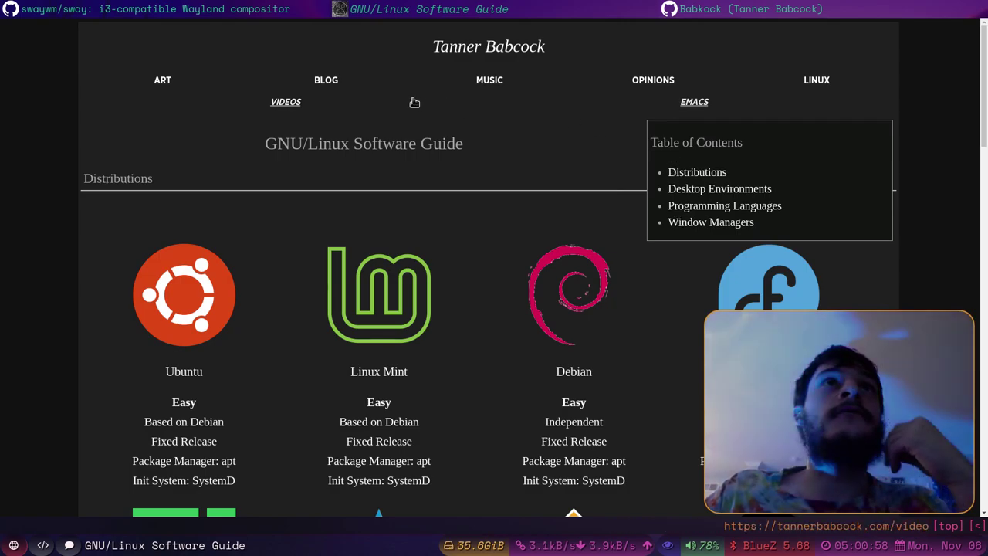
{"action": "left_click", "coordinate": [472, 83]}
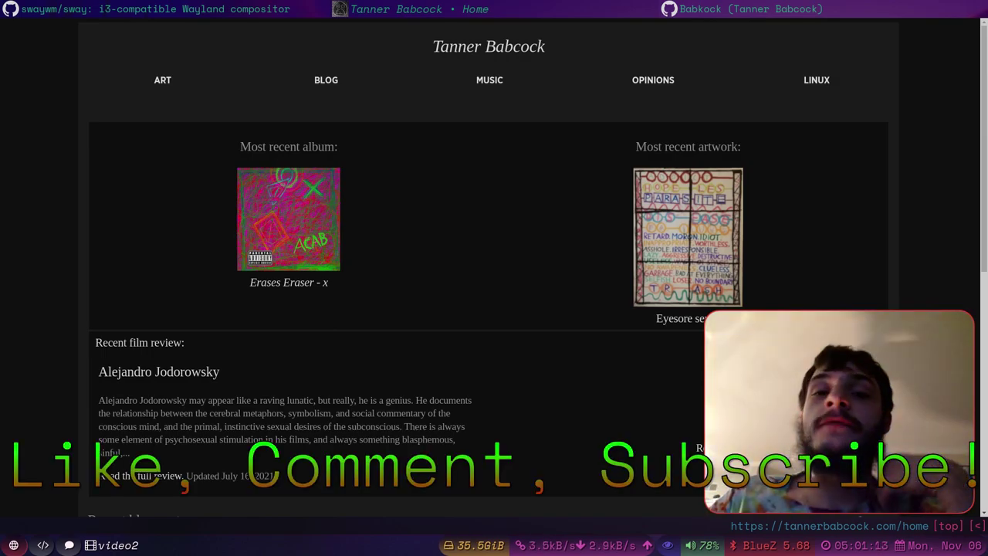
- Go from the swaywm/sway tab to the GitHub profile tab with its README overview
{"action": "left_click", "coordinate": [161, 7]}
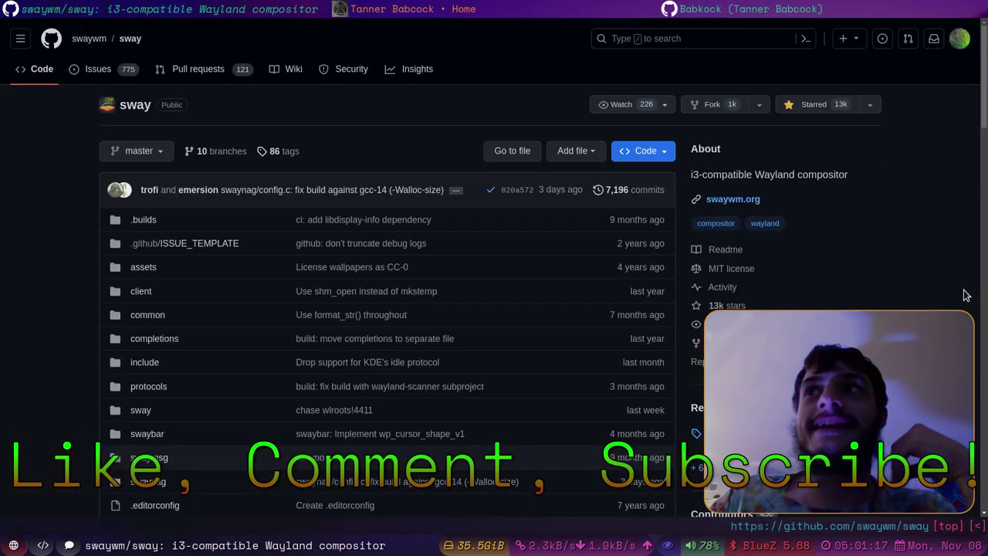
{"action": "left_click", "coordinate": [875, 6]}
{"action": "scroll", "coordinate": [978, 226], "scroll_direction": "down", "scroll_amount": 1}
{"action": "scroll", "coordinate": [964, 220], "scroll_direction": "up", "scroll_amount": 1}
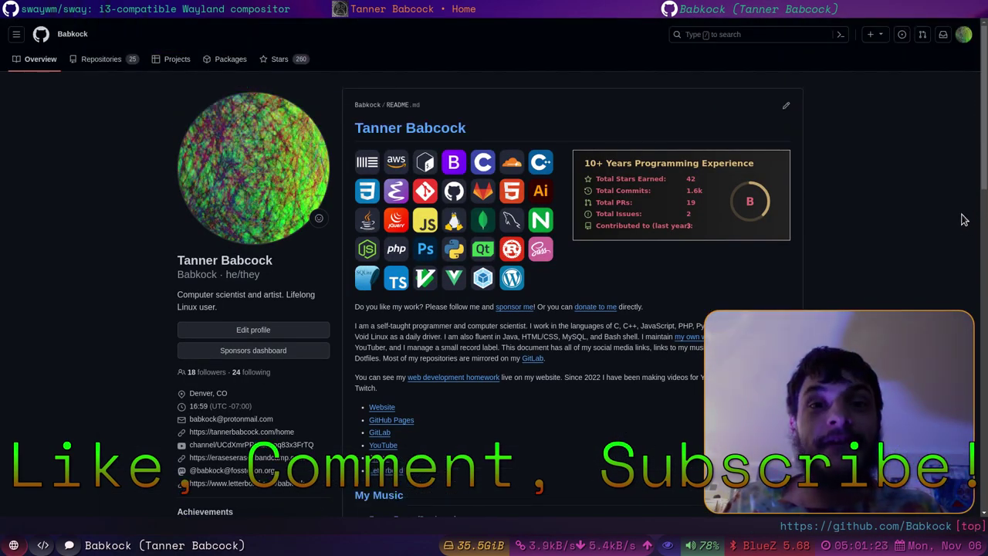